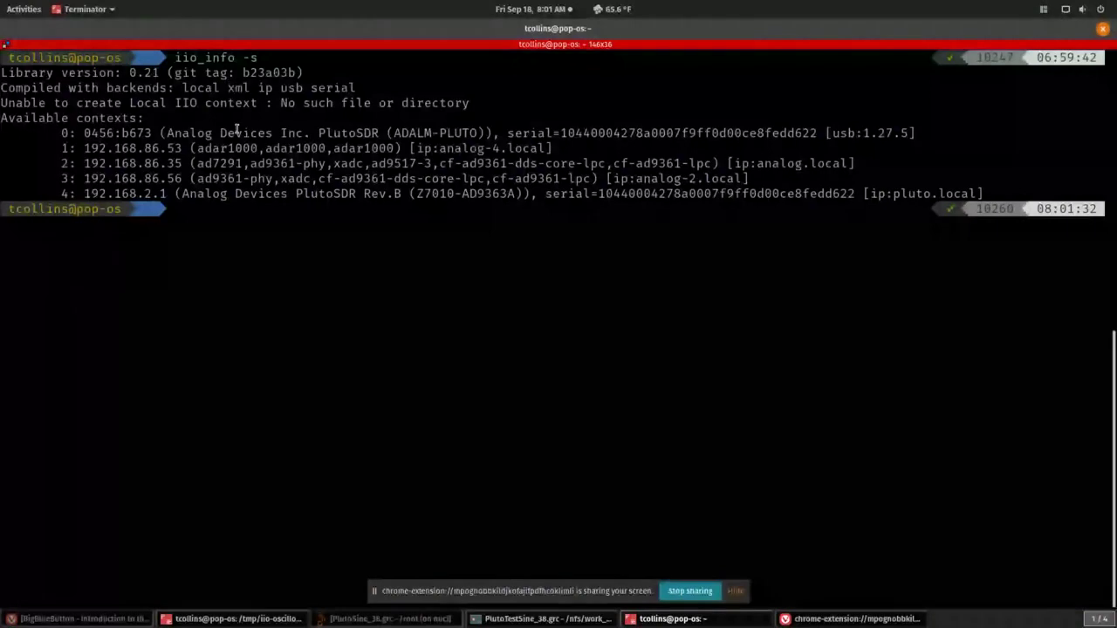
Examine the available IIO contexts, comparing the PlutoSDR's USB and network entries with the other networked boards
left_click_drag(62, 133, 628, 132)
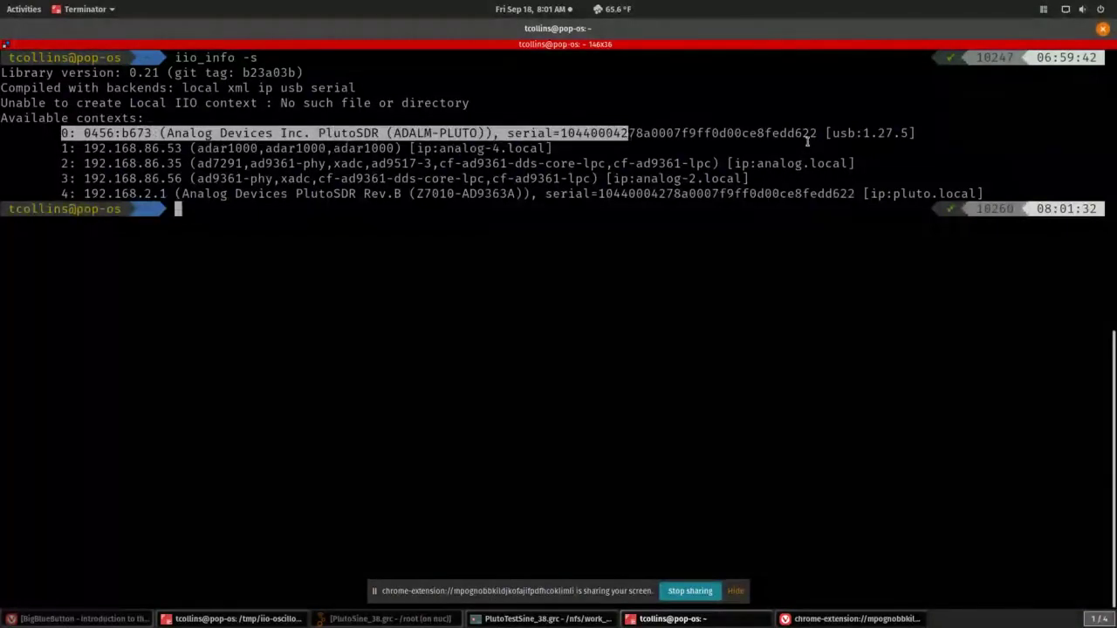
left_click_drag(834, 132, 908, 133)
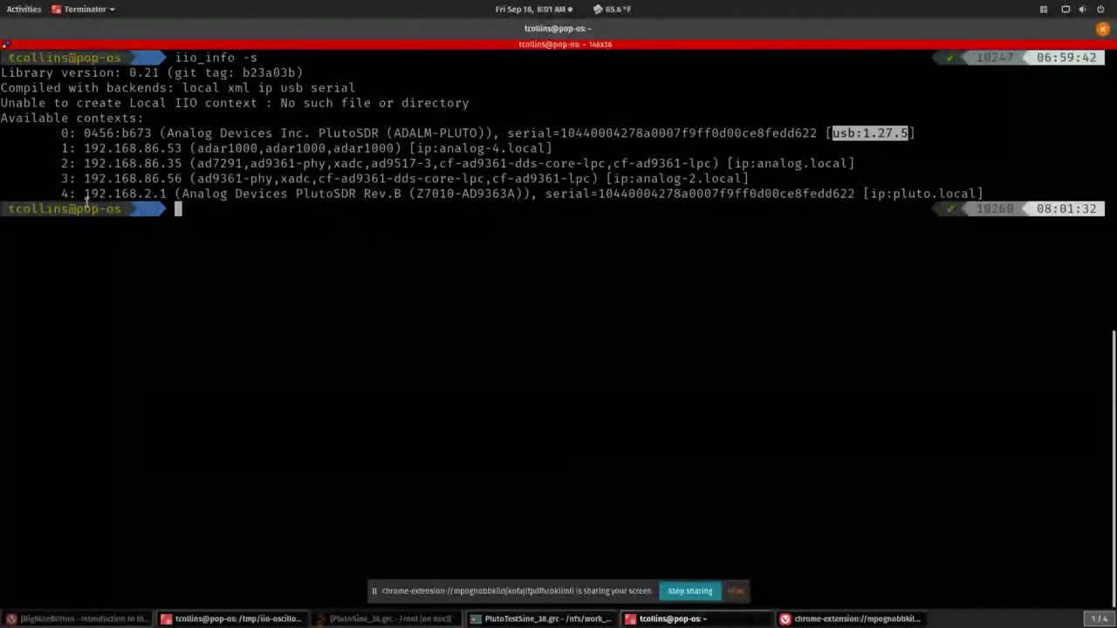
left_click_drag(84, 193, 969, 194)
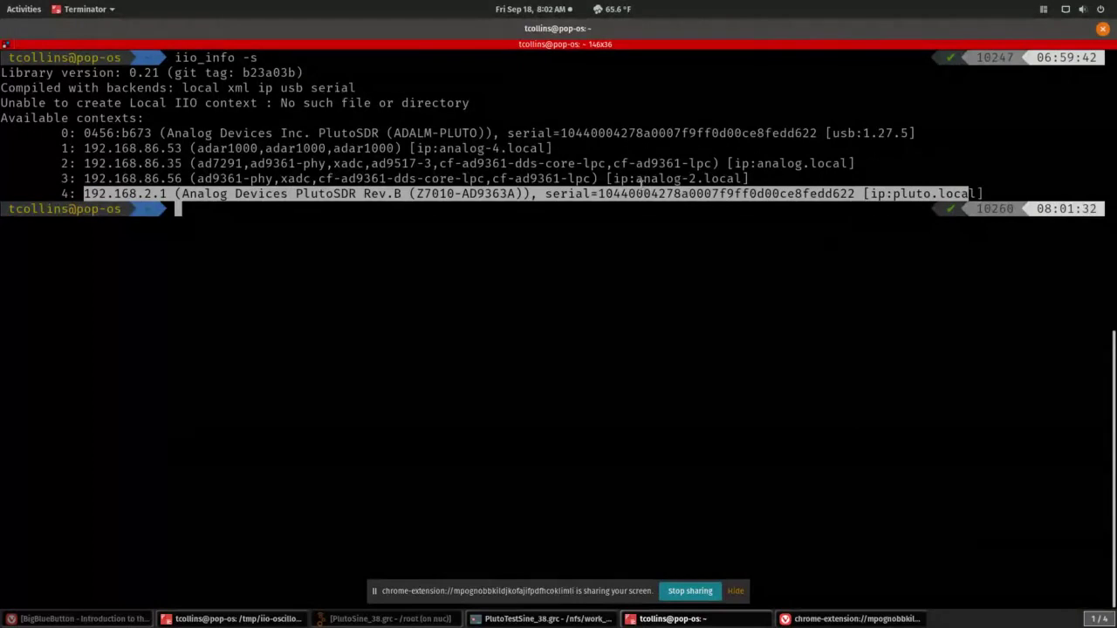
left_click_drag(749, 179, 63, 150)
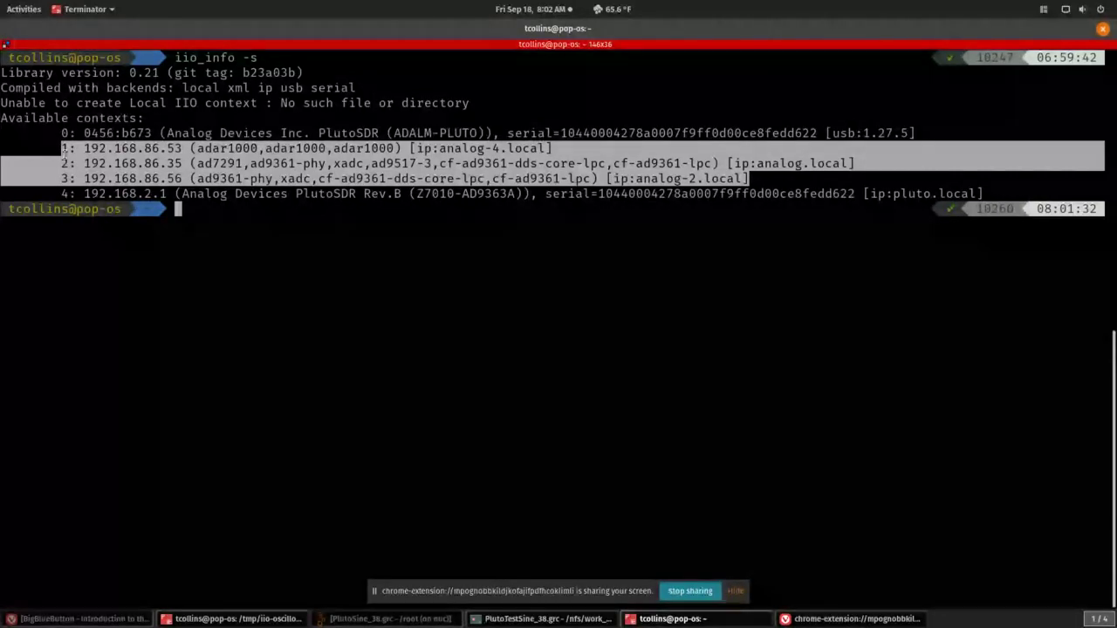
left_click_drag(91, 150, 251, 151)
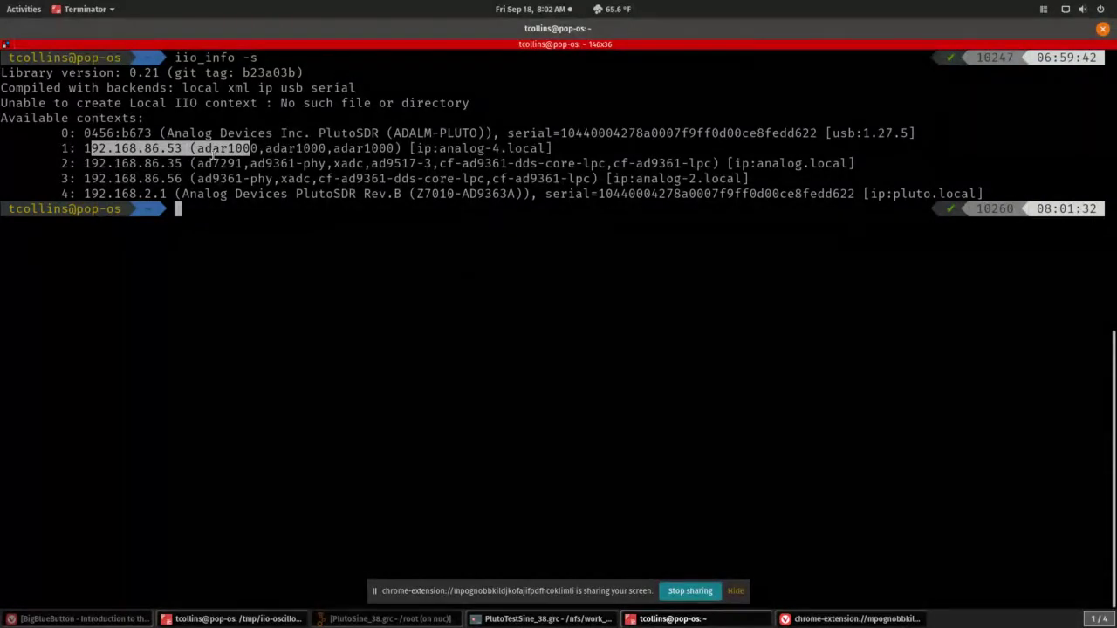
left_click_drag(91, 164, 159, 176)
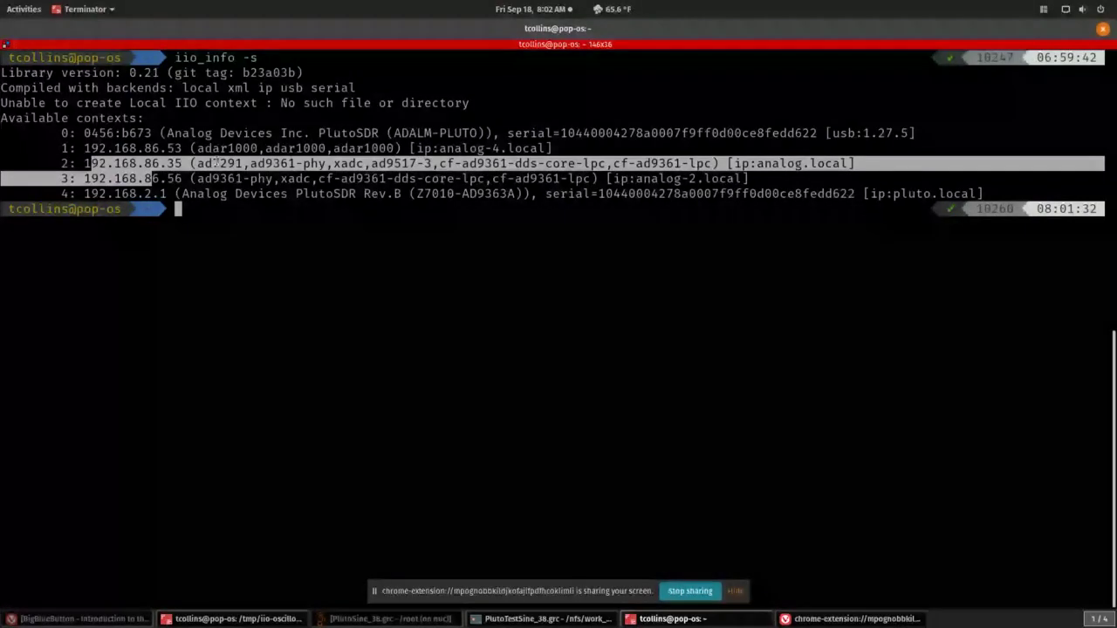
left_click(518, 242)
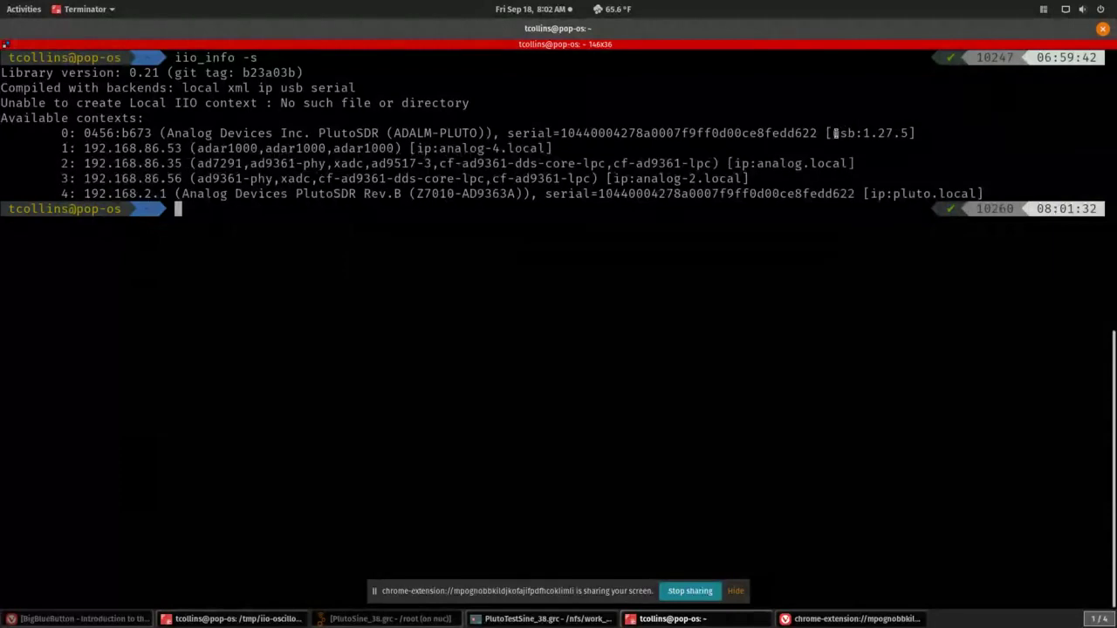
Copy the PlutoSDR's USB URI from the context list and list its devices with iio_attr -u usb:1.27.5 -d
left_click_drag(833, 132, 912, 132)
right_click(911, 132)
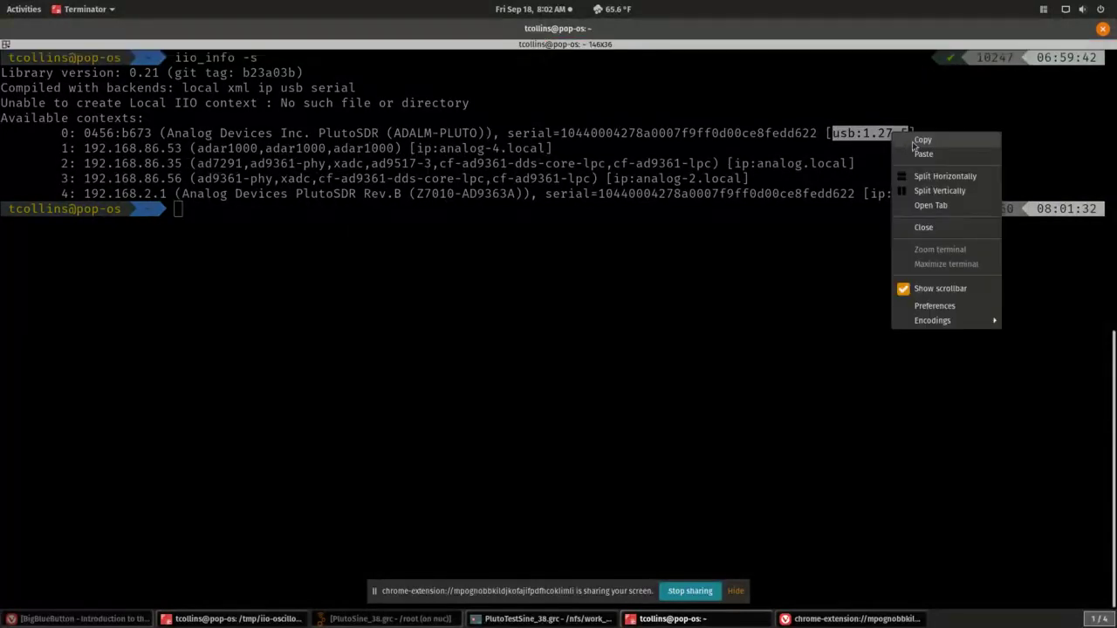
left_click(915, 141)
left_click(587, 272)
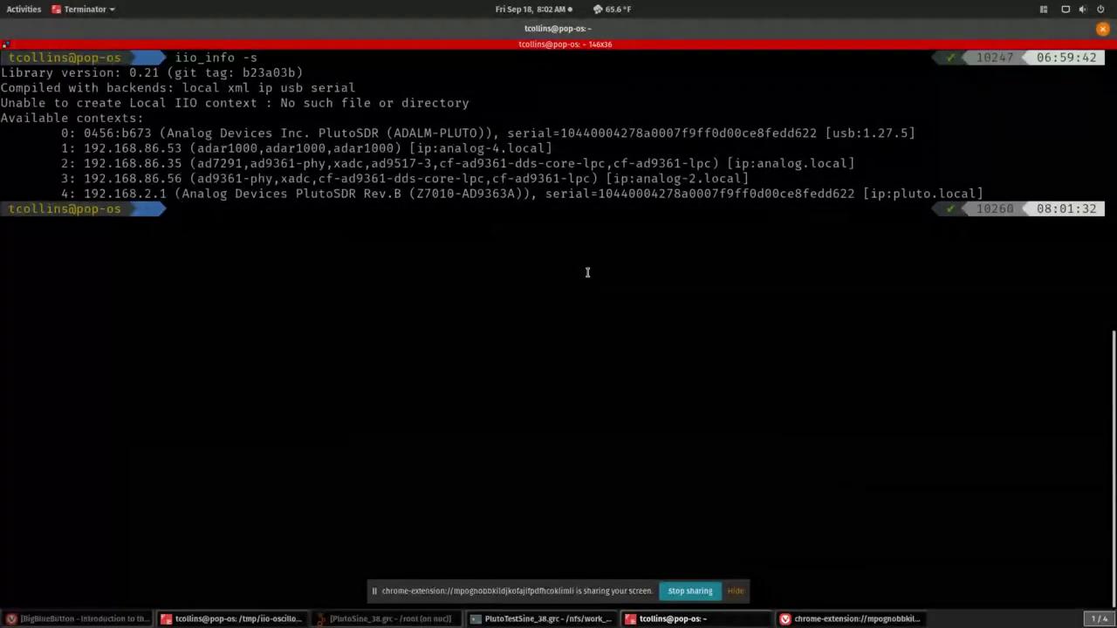
type("iio_at")
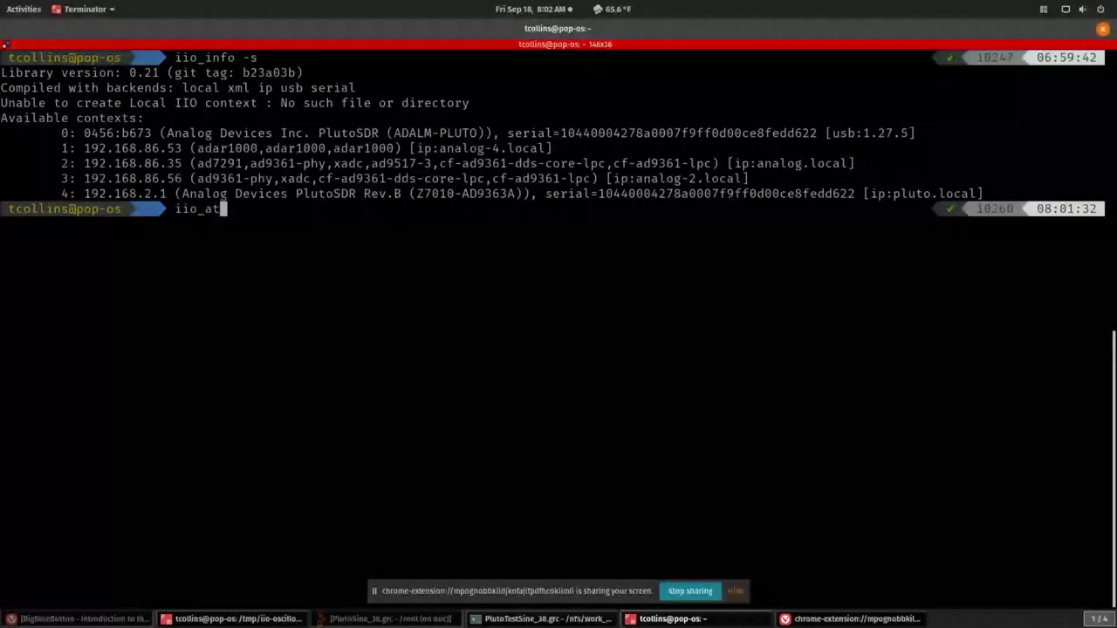
type("tr -u")
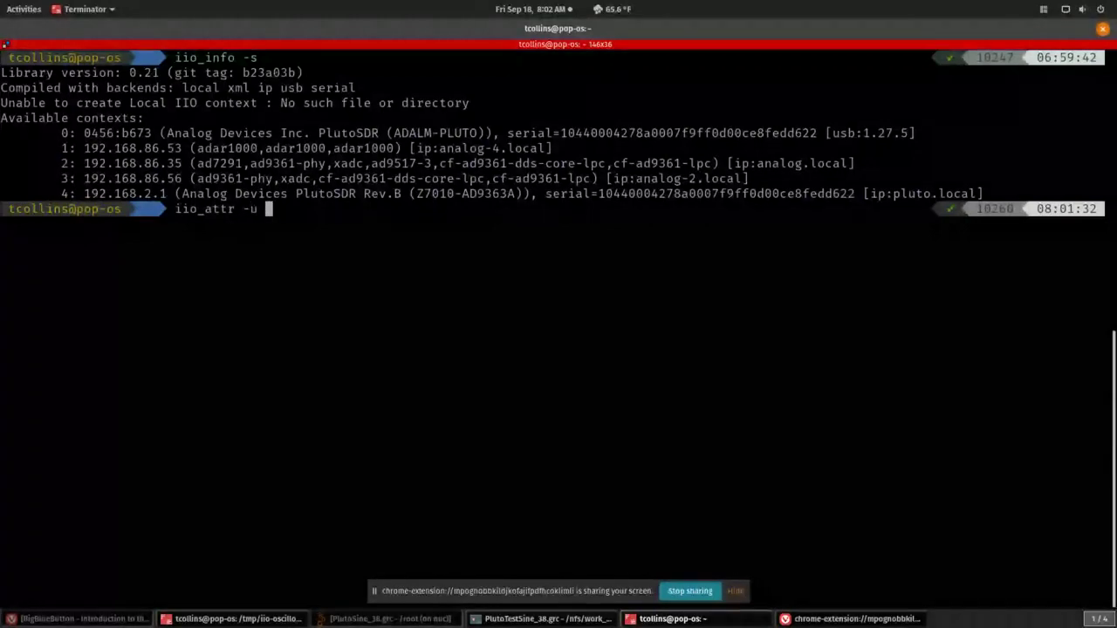
key("ctrl+shift+v")
type("-d")
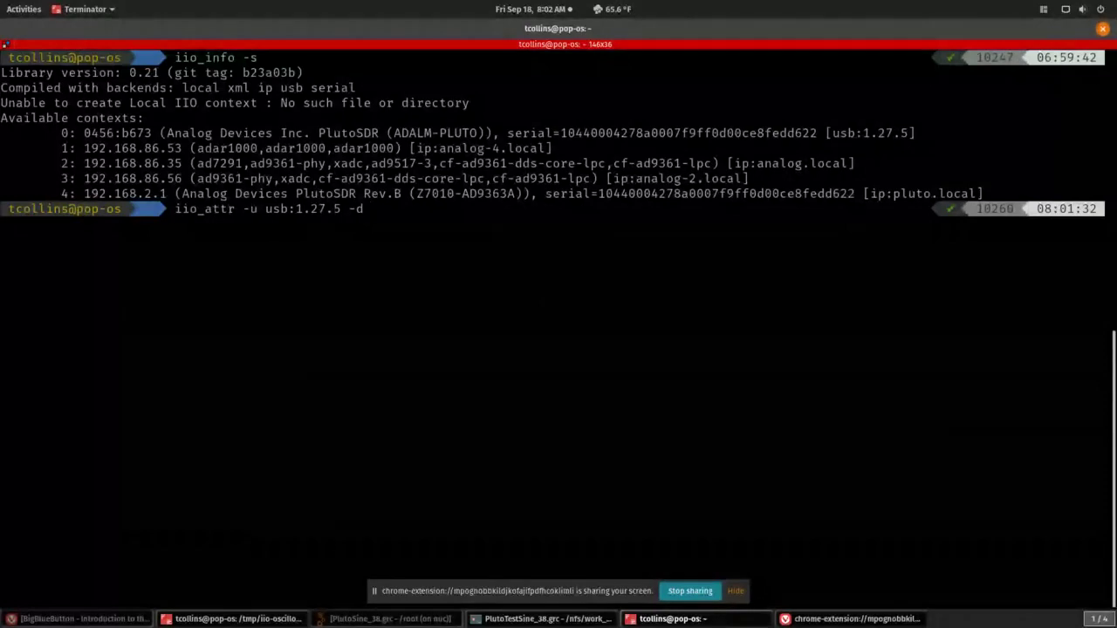
key("Return")
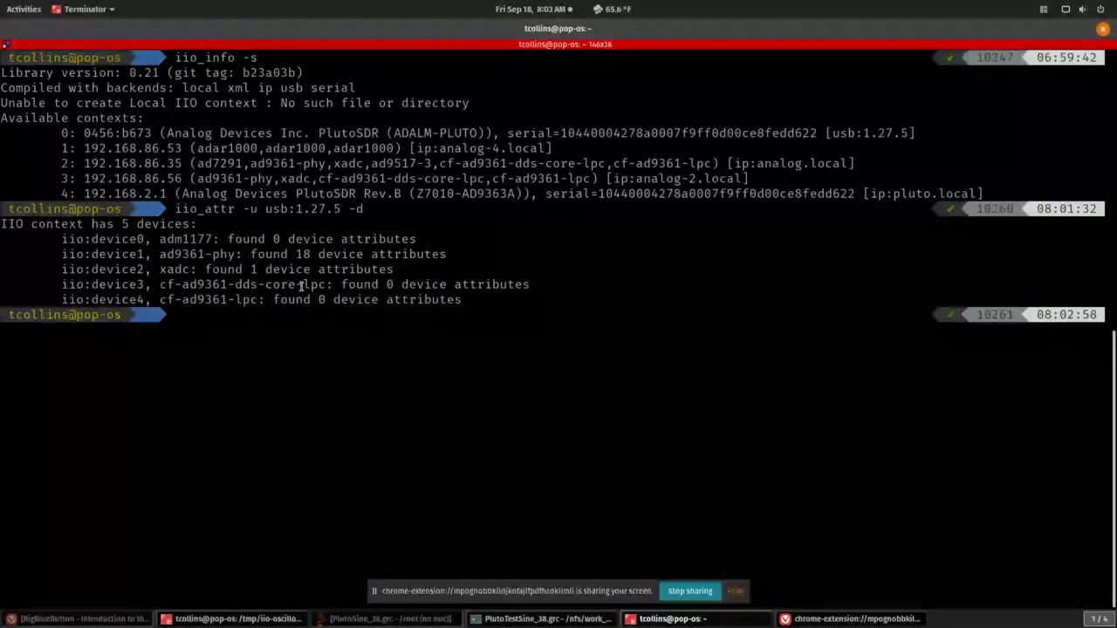
Examine the cf-ad9361-lpc, cf-ad9361-dds-core-lpc and xadc entries in the device list
double_click(246, 300)
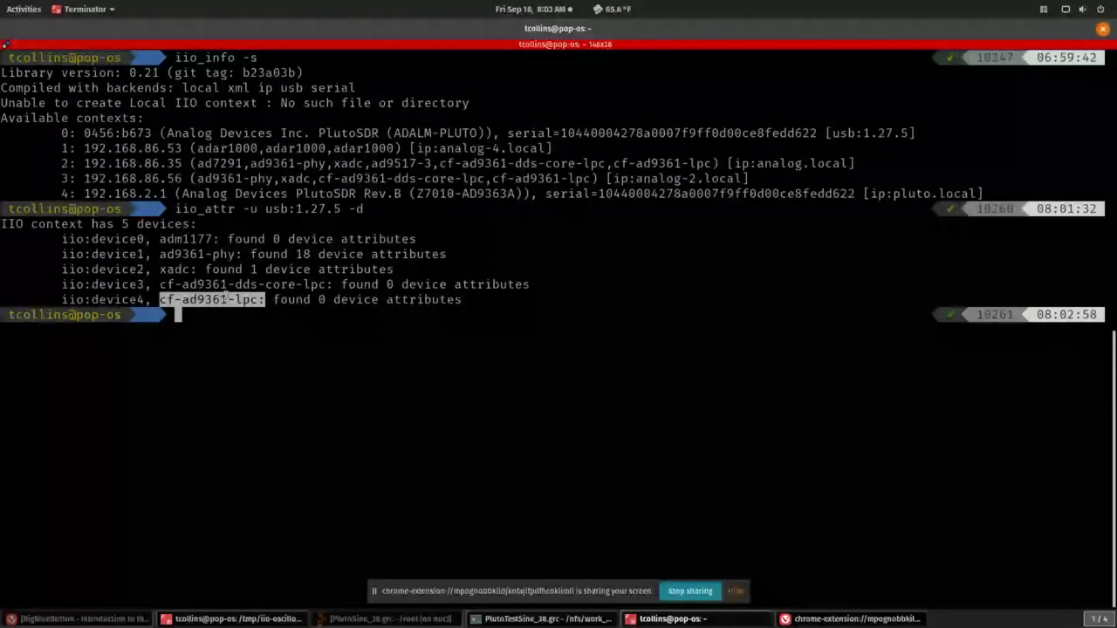
double_click(245, 288)
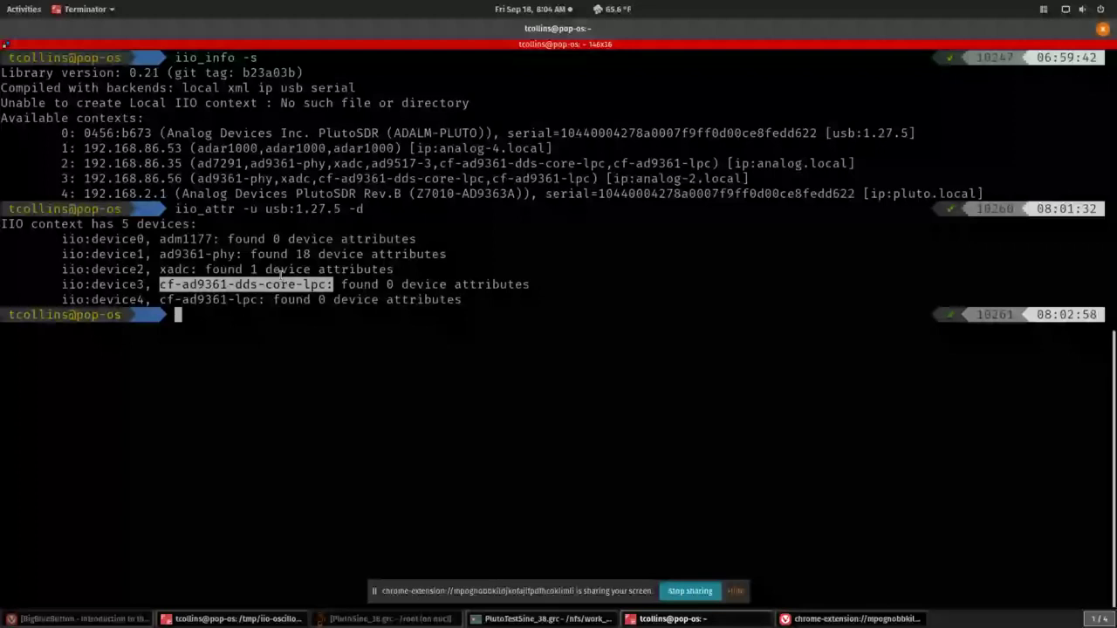
double_click(179, 270)
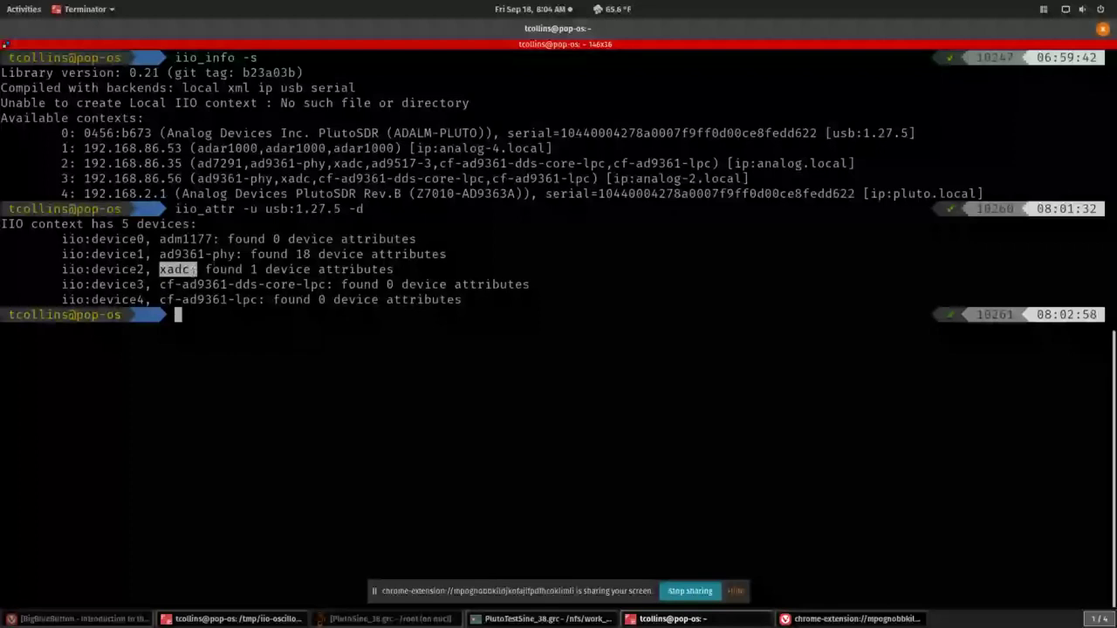
left_click(161, 254)
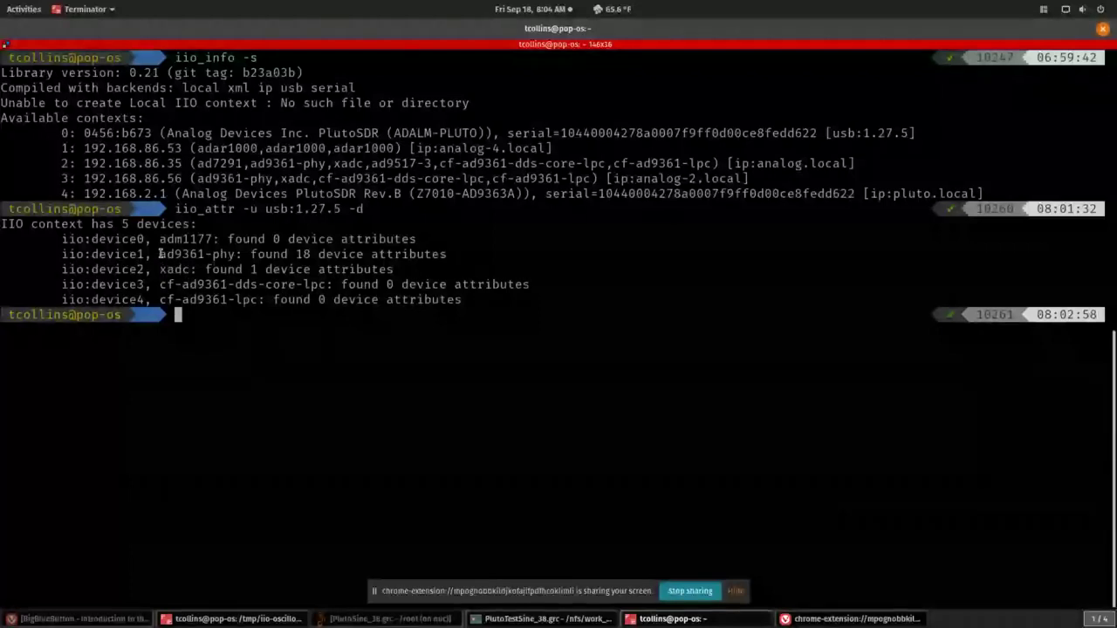
Copy the ad9361-phy device name and read its device attributes with iio_attr -u usb:1.27.5 -d ad9361-phy
left_click_drag(161, 254, 237, 255)
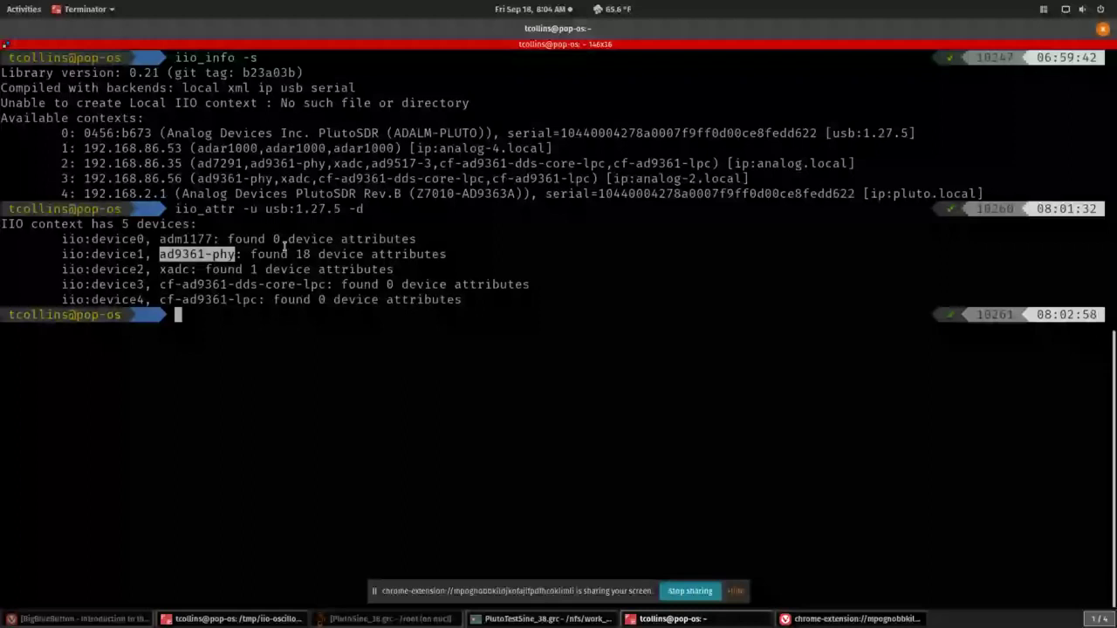
key("Up")
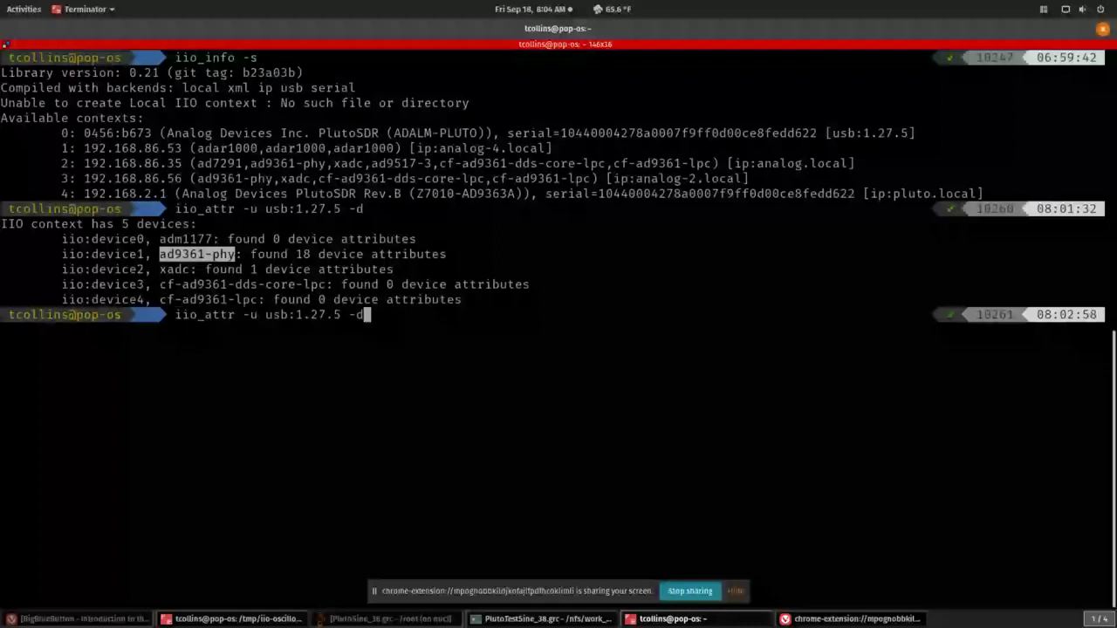
right_click(161, 249)
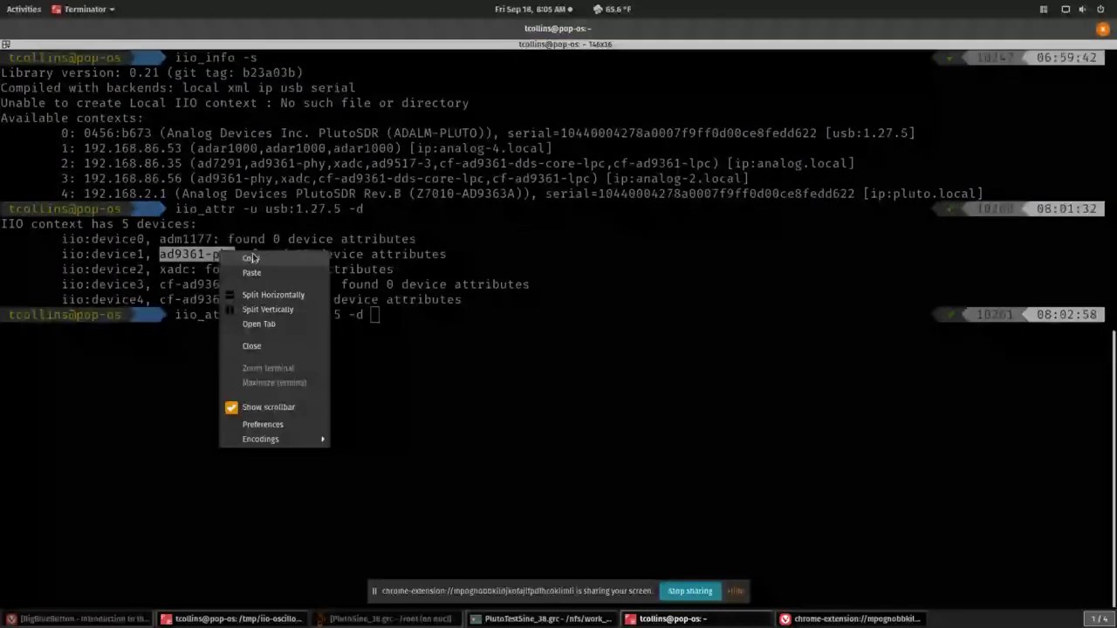
left_click(175, 254)
key("ctrl+shift+v")
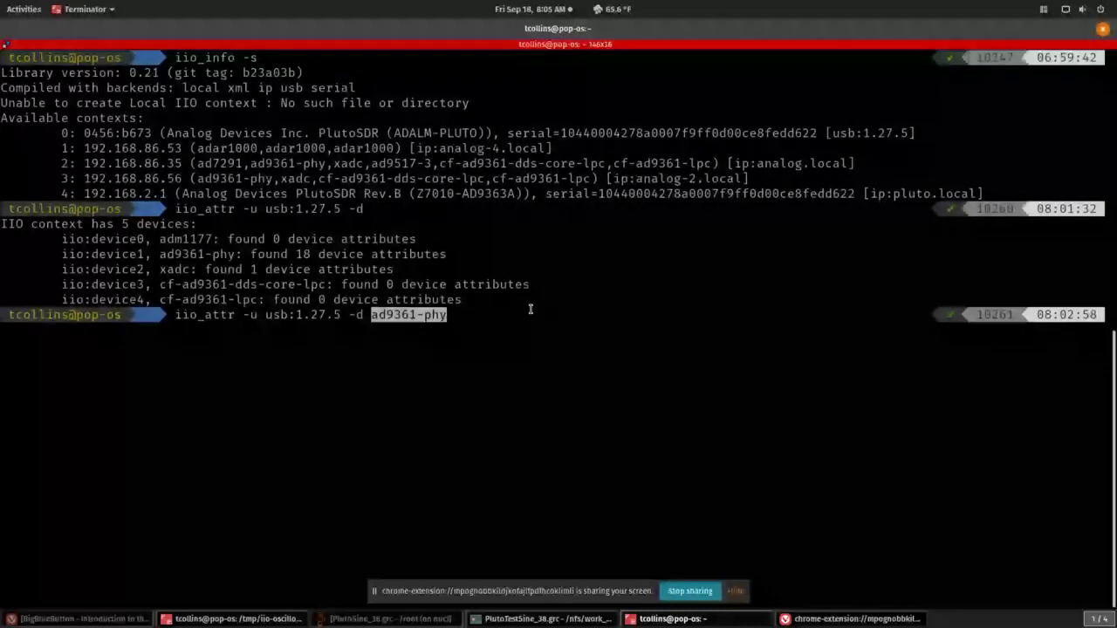
key("Return")
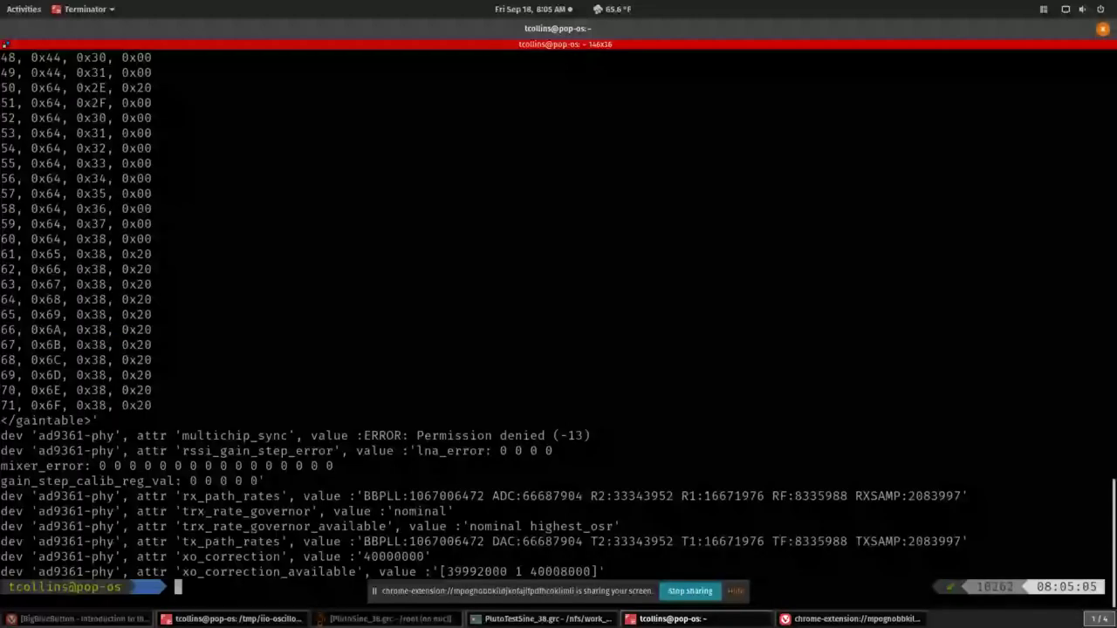
Review the beginning of the ad9361-phy attribute output, including the calibration mode and DCXO tuning attributes
scroll(444, 358, "up", 6)
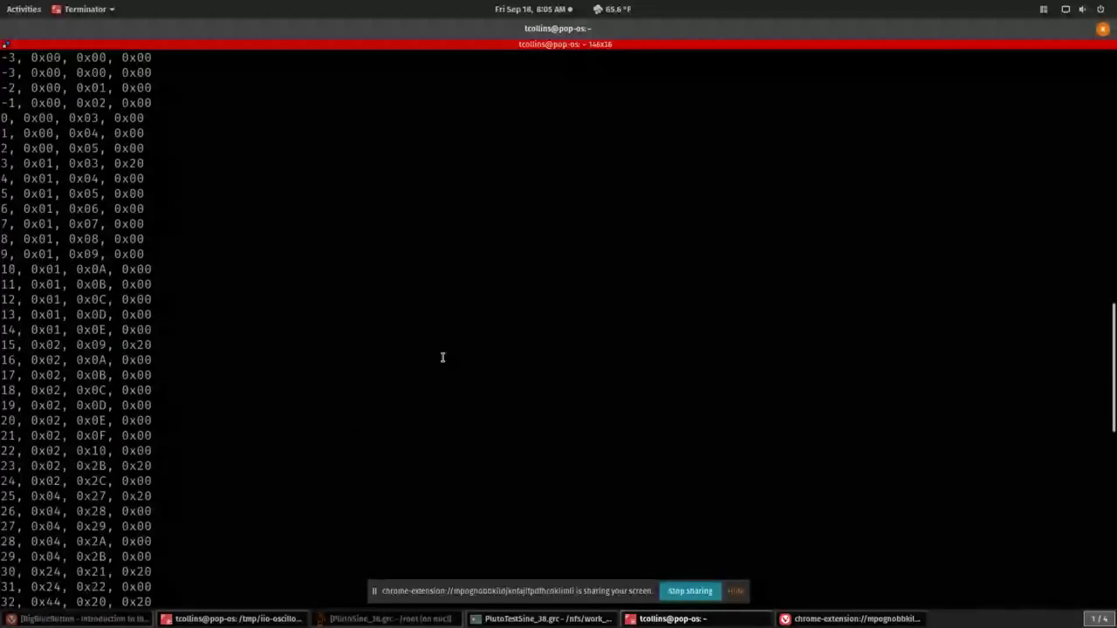
scroll(440, 360, "up", 8)
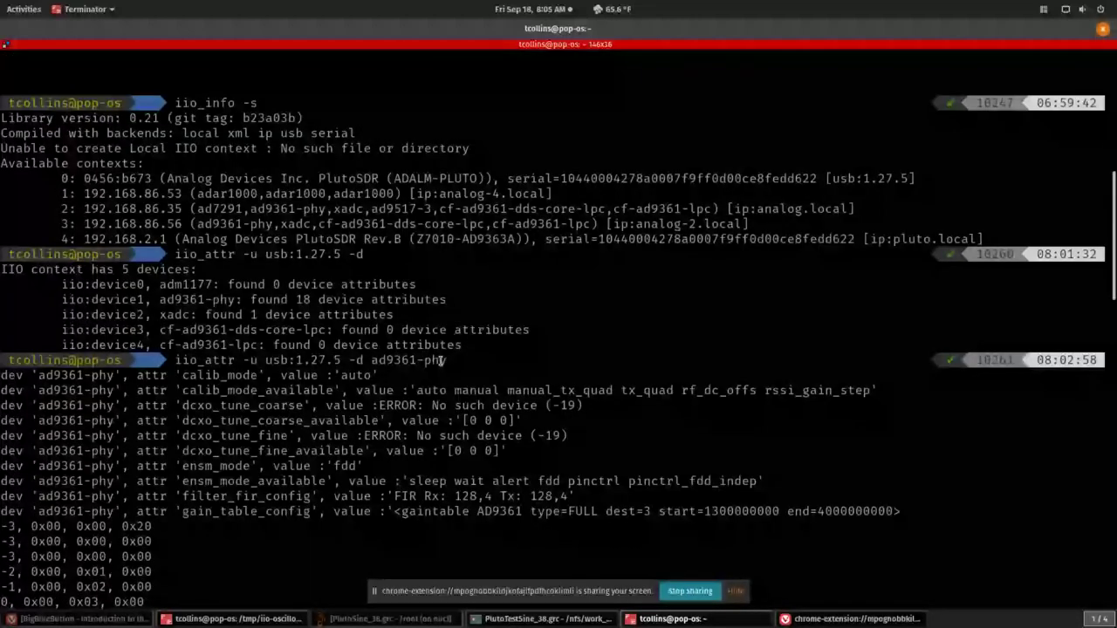
scroll(444, 360, "down", 2)
double_click(420, 299)
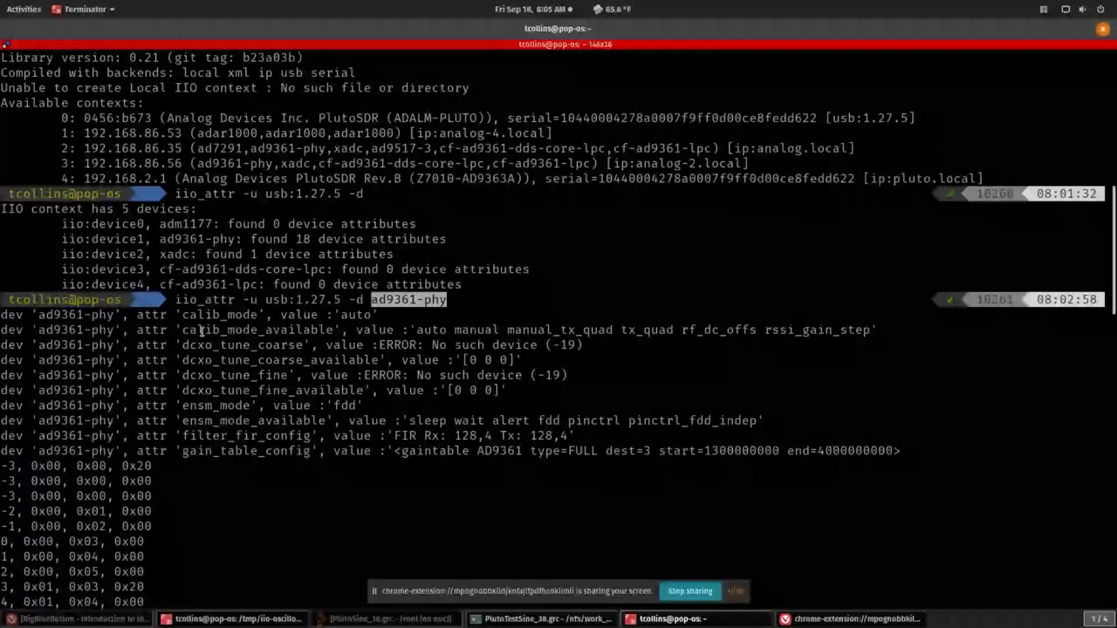
left_click_drag(175, 315, 289, 386)
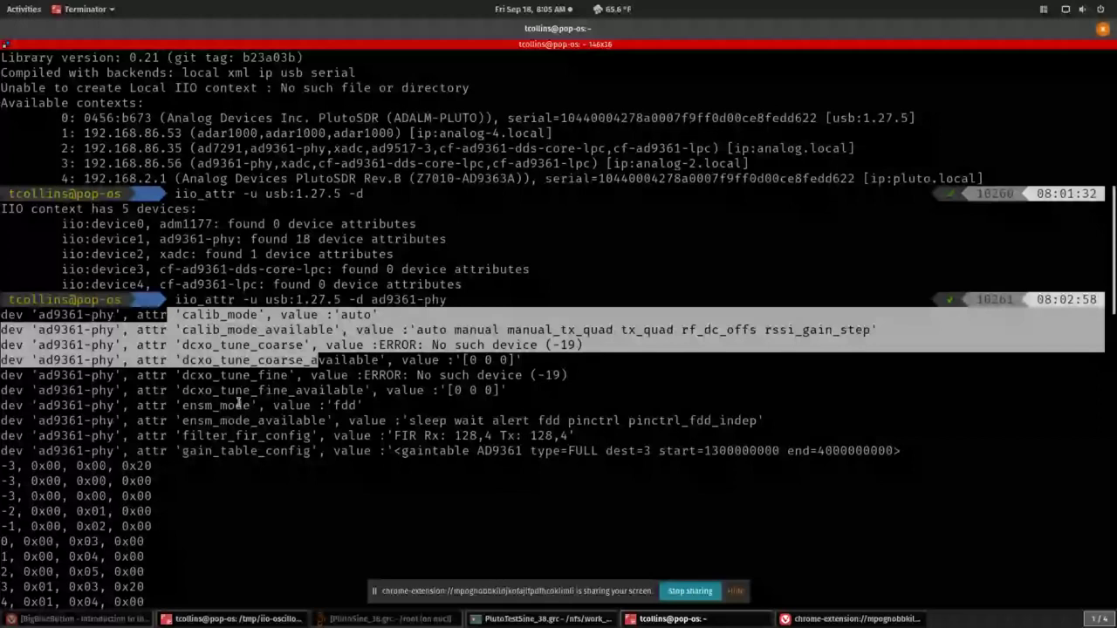
Clear the terminal and list the device's channels with iio_attr -u usb:1.27.5 -c ad9361-phy
type("cl")
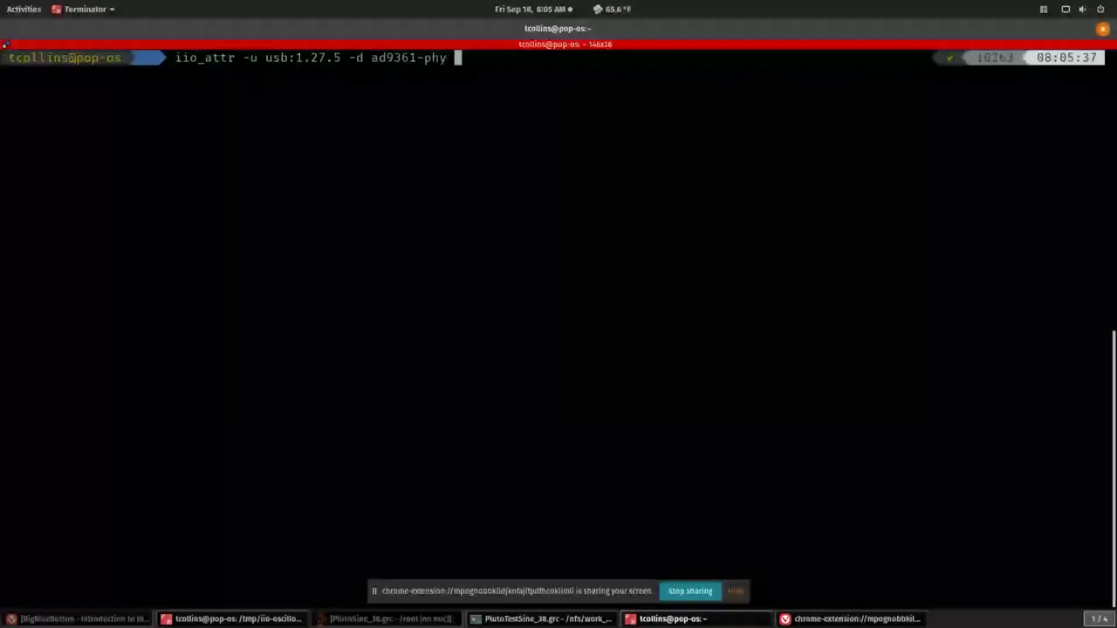
key("ctrl+Left")
key("Left")
key("BackSpace")
type("c")
key("Return")
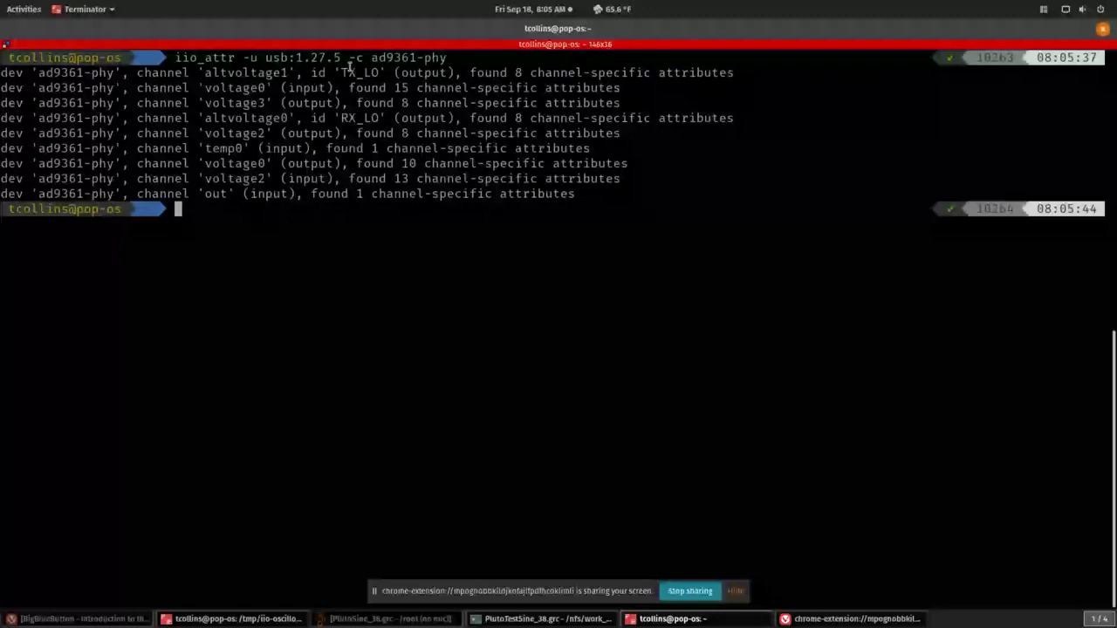
Run iio_attr -u usb:1.27.5 -c ad9361-phy voltage0 and examine the input hardwaregain and output filter_fir_en attributes
left_click_drag(205, 72, 378, 73)
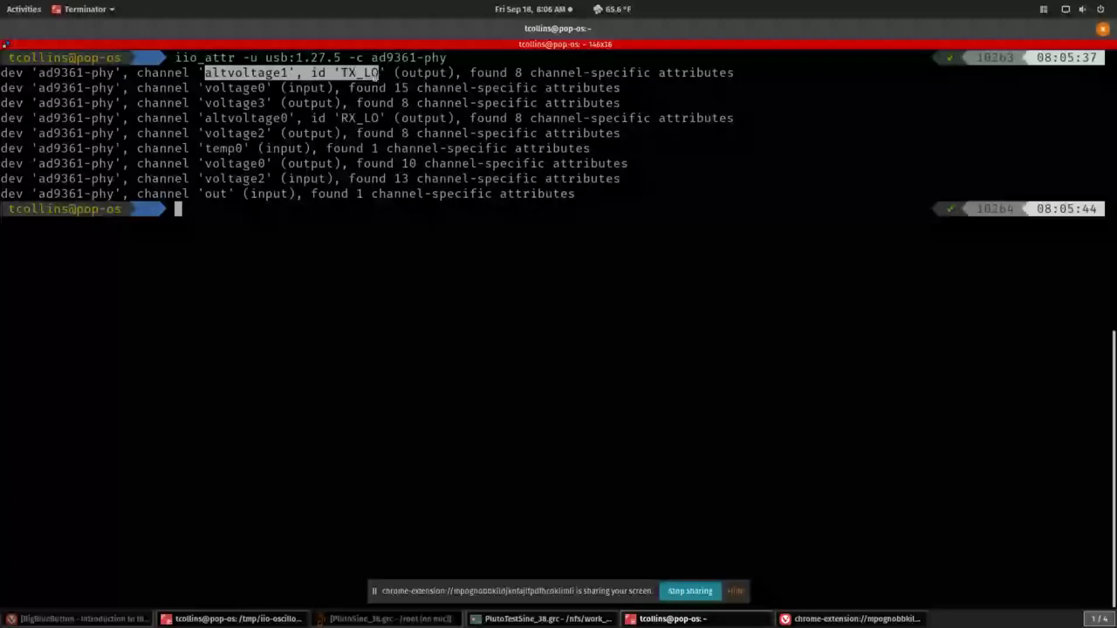
key("Up")
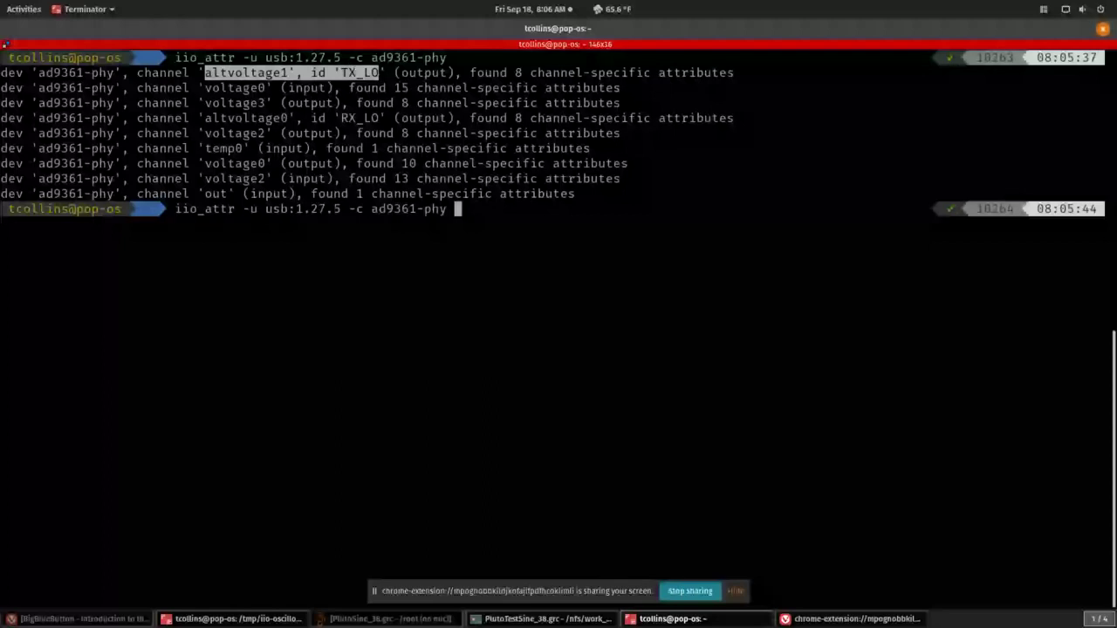
double_click(228, 88)
right_click(251, 89)
left_click(279, 94)
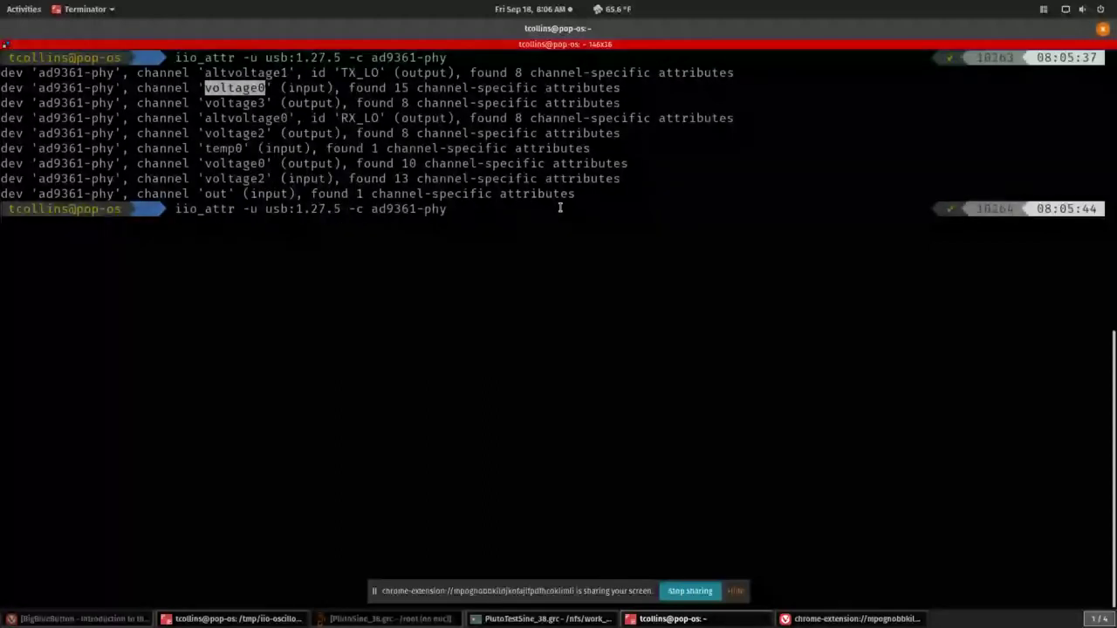
middle_click(561, 208)
key("Return")
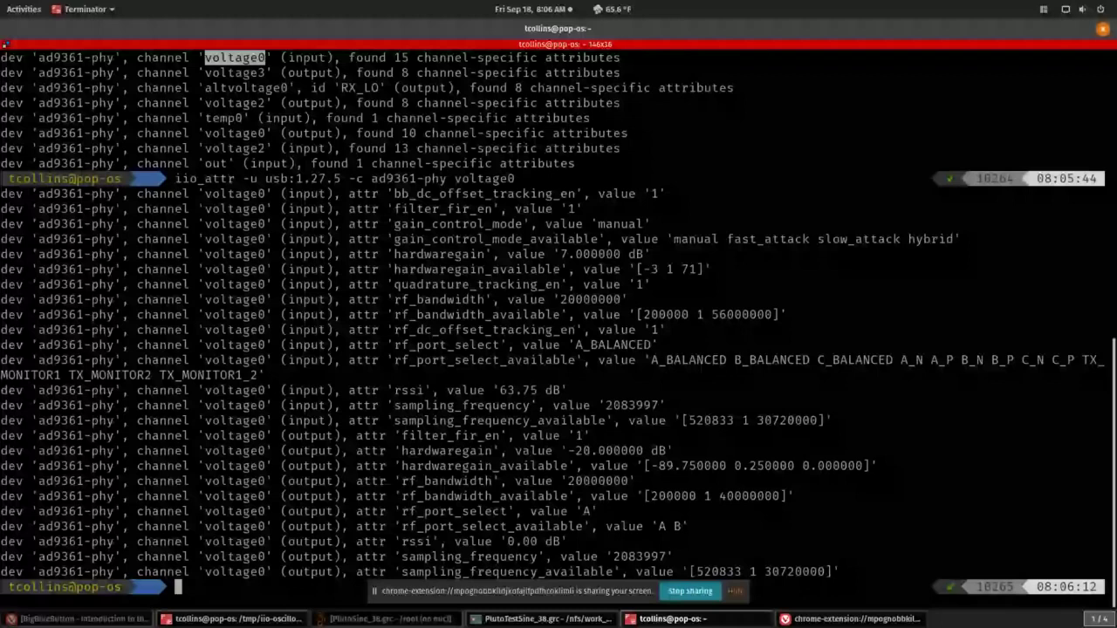
double_click(450, 254)
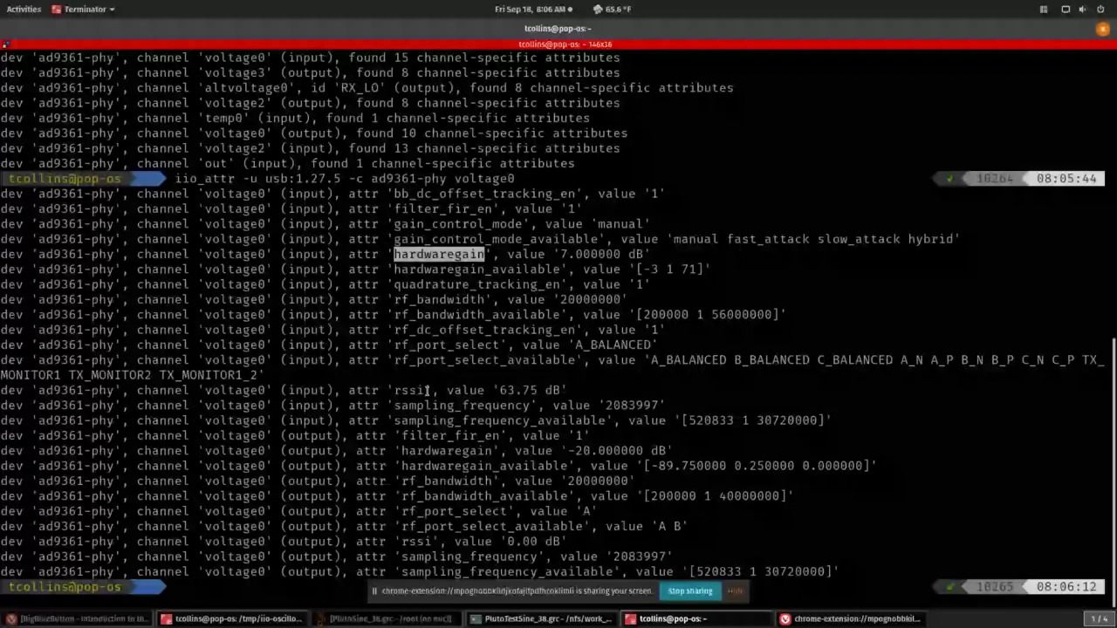
left_click_drag(416, 436, 500, 434)
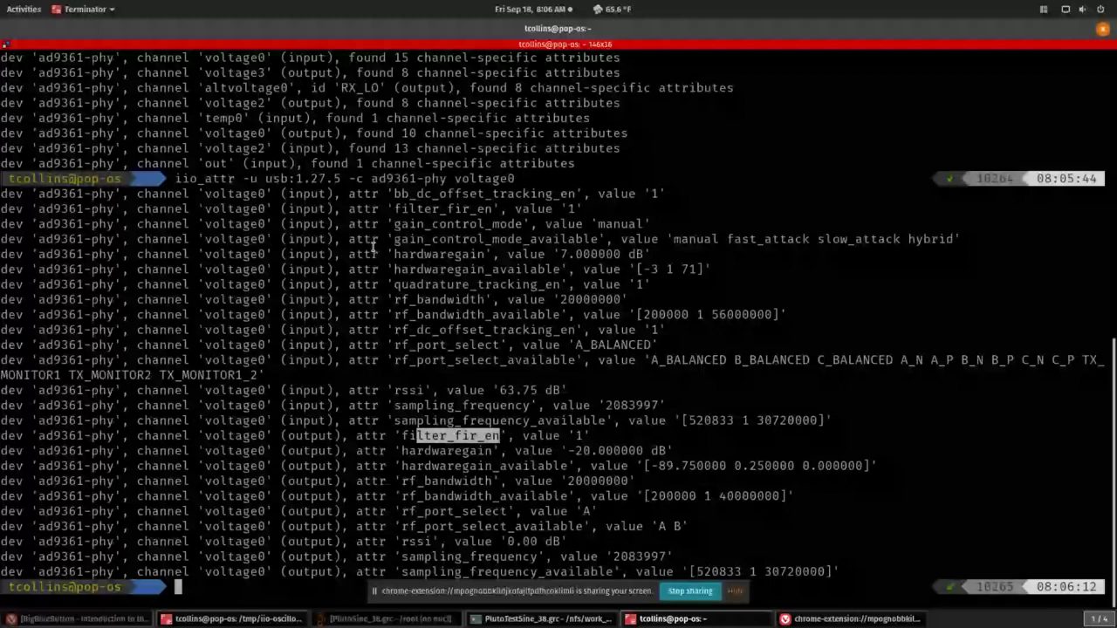
Clear the terminal and read only the input channel's attributes with iio_attr -u usb:1.27.5 -i -c ad9361-phy voltage0
type("c")
key("Return")
key("Up")
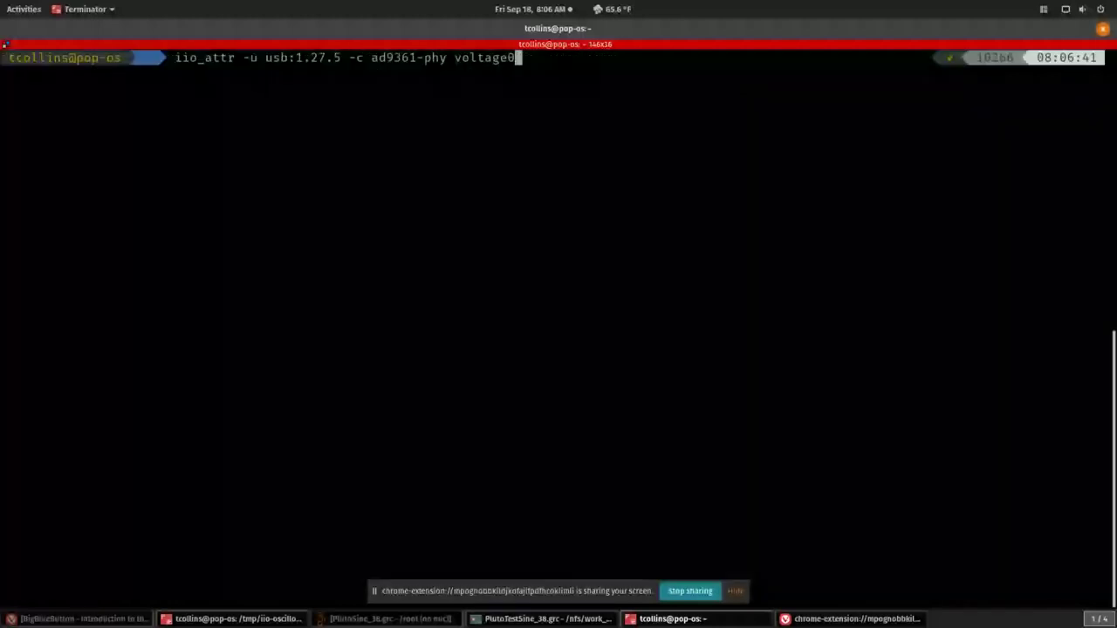
left_click(353, 58)
type("-i")
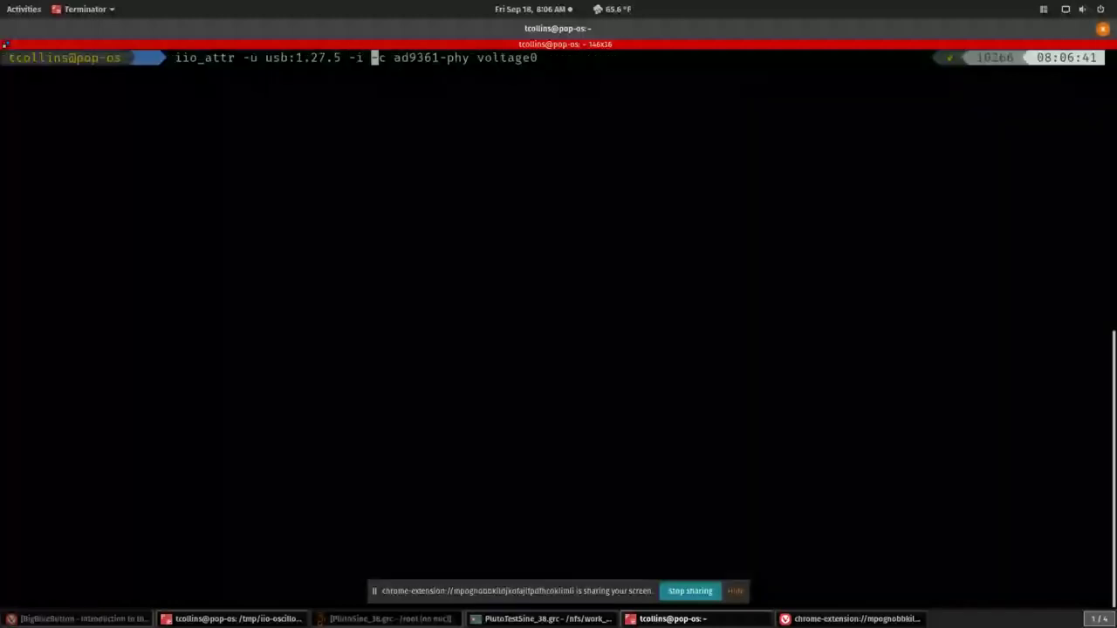
key("Return")
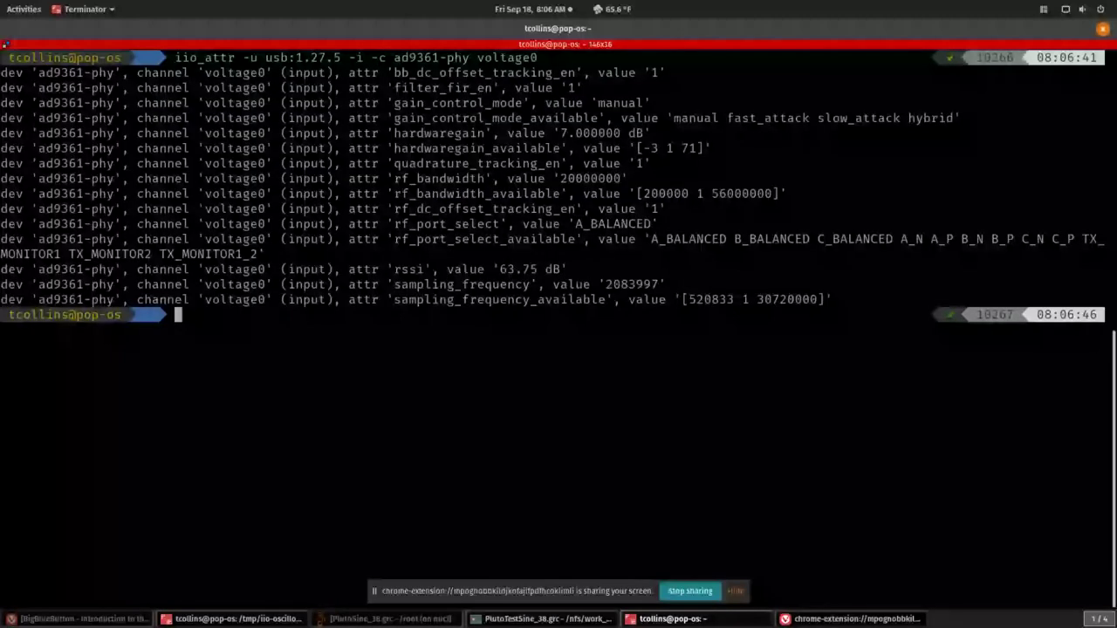
Read only the output channel's attributes with iio_attr -u usb:1.27.5 -o -c ad9361-phy voltage0
key("Up")
left_click(487, 316)
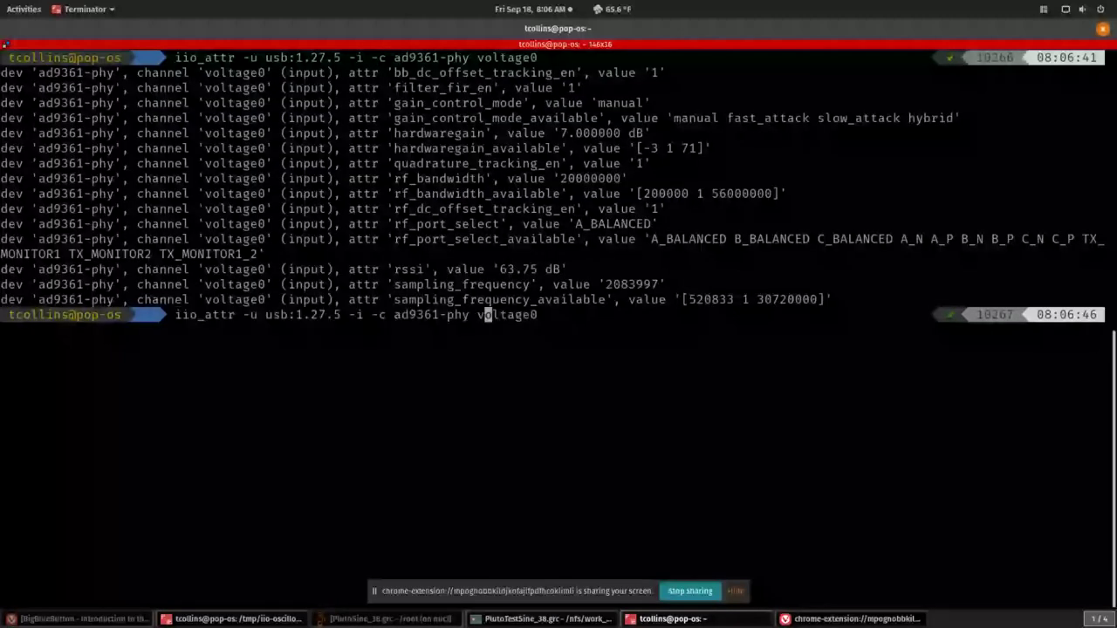
left_click(359, 315)
key("Delete")
type("o")
key("Return")
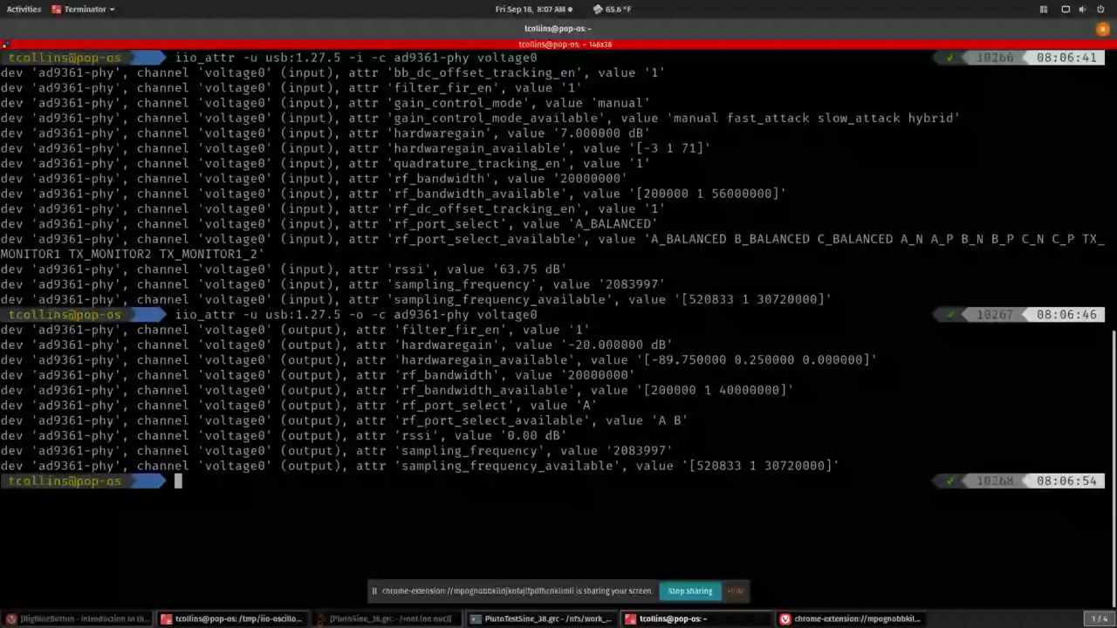
Launch IIO Oscilloscope with osc, dismiss the unhandled attribute error and move its main window clear of the terminal output
type("os")
type("c")
key("Return")
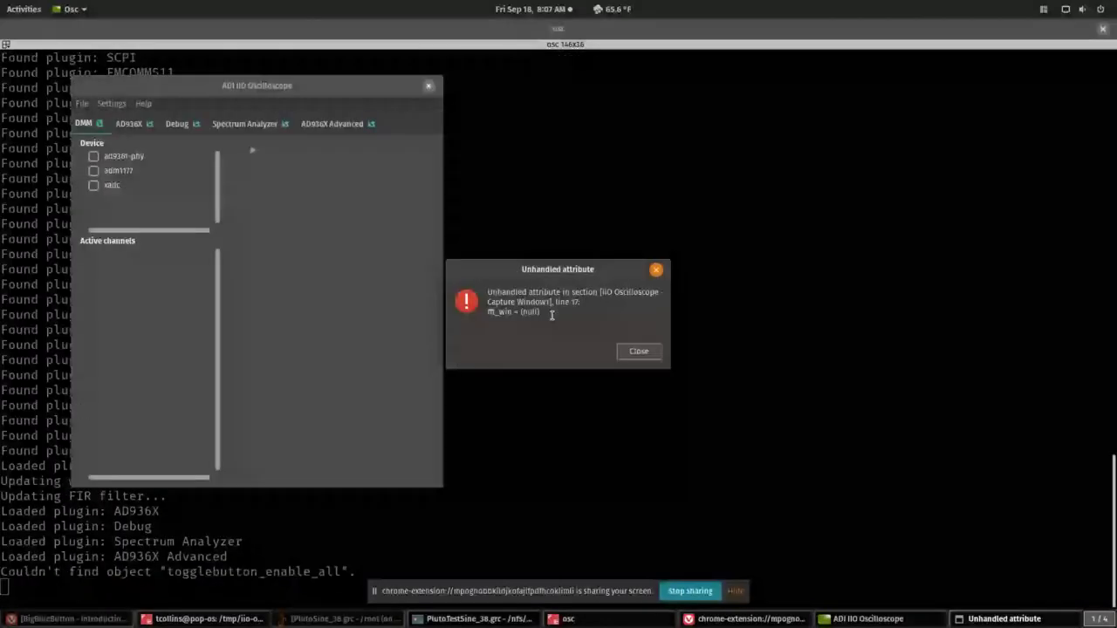
key("Escape")
left_click_drag(323, 84, 646, 111)
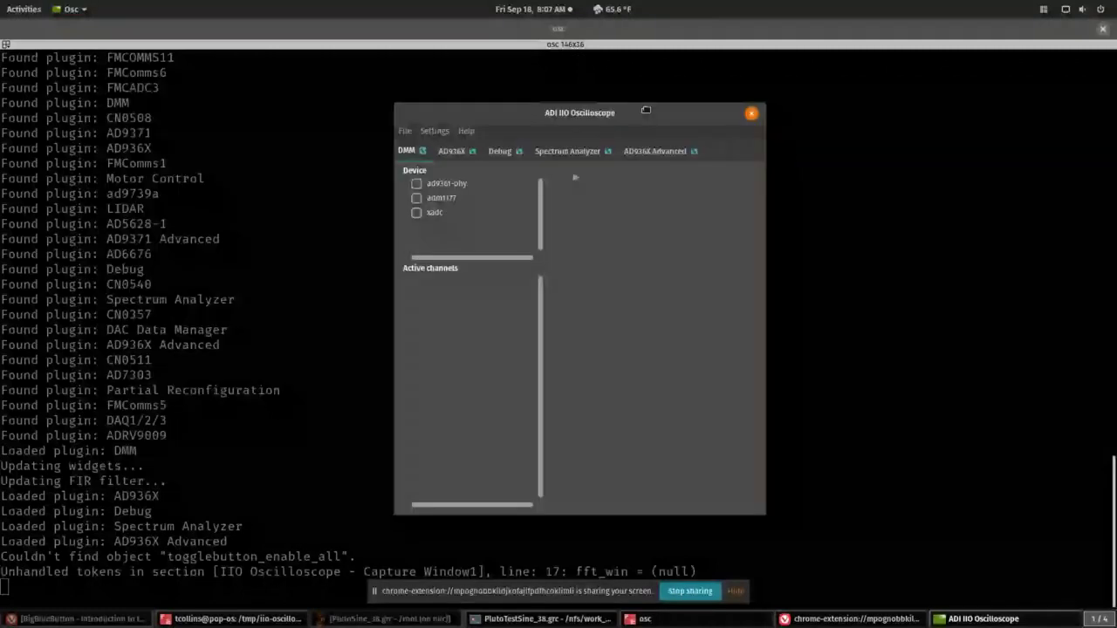
Open the IIO device connection settings and reposition the windows so the connection options can be read
left_click(441, 135)
left_click(443, 179)
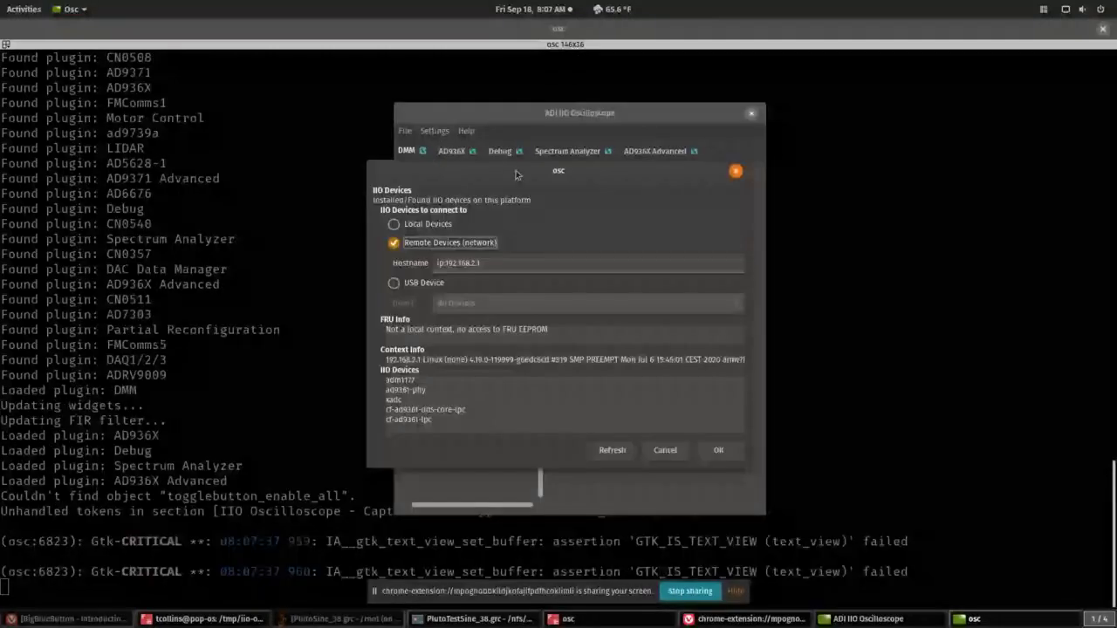
left_click_drag(515, 174, 350, 171)
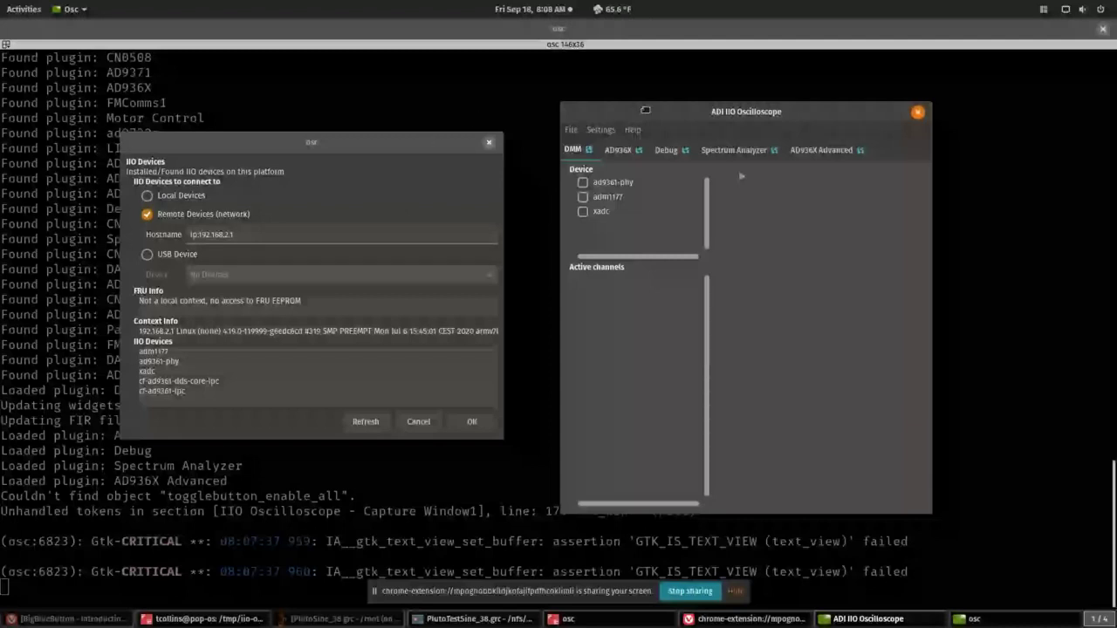
left_click(645, 110)
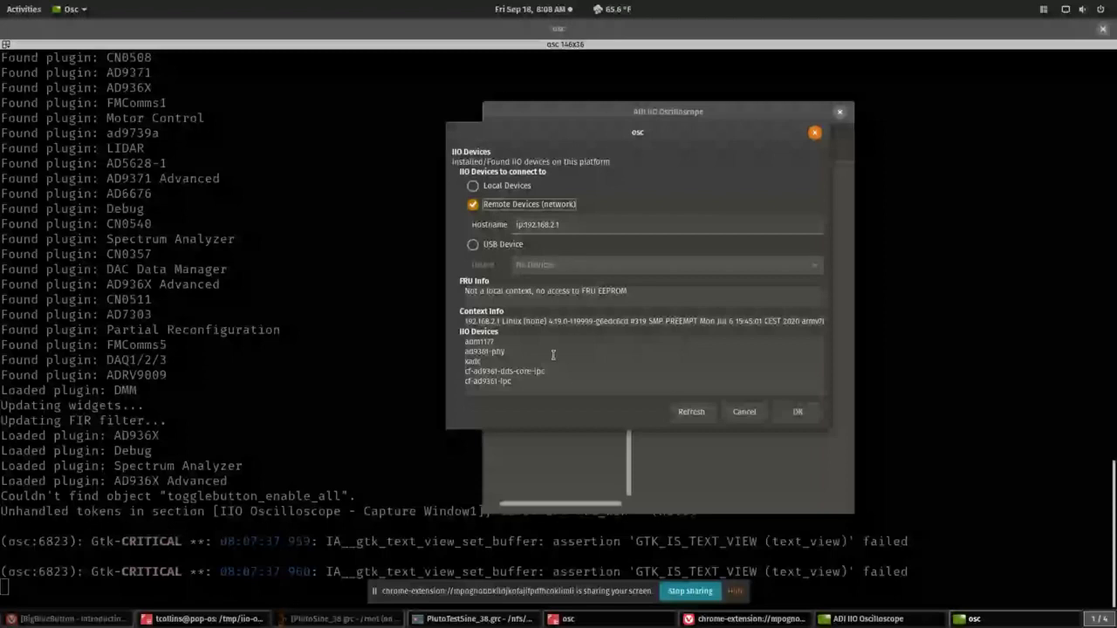
Try the Local Devices connection, return to Remote Devices (network) with hostname ip:192.168.2.1 and refresh the context
left_click(507, 186)
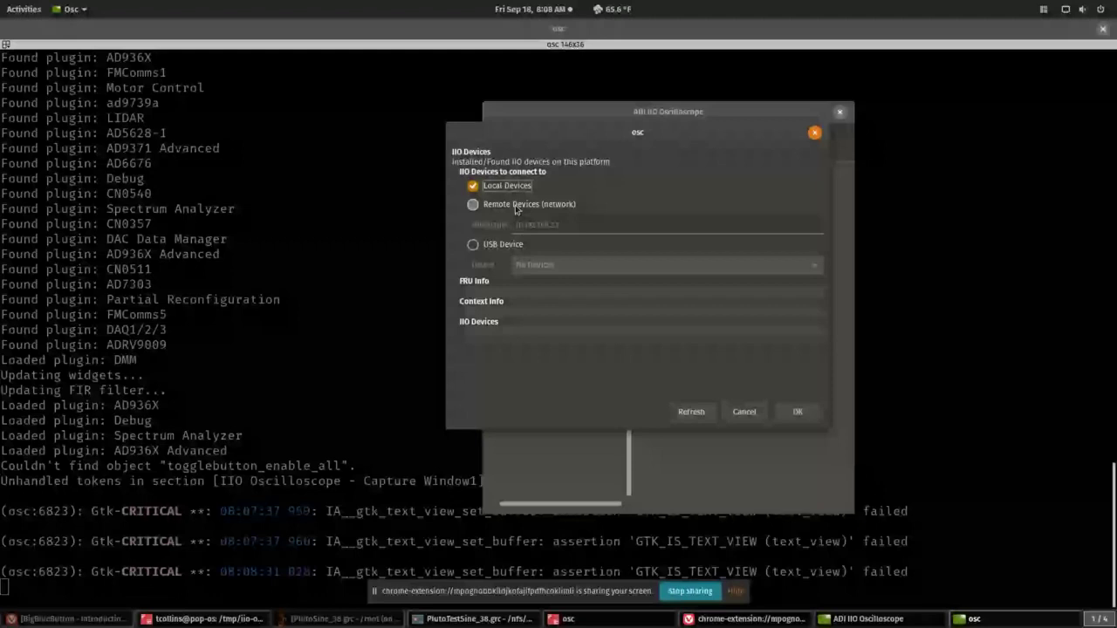
left_click(516, 206)
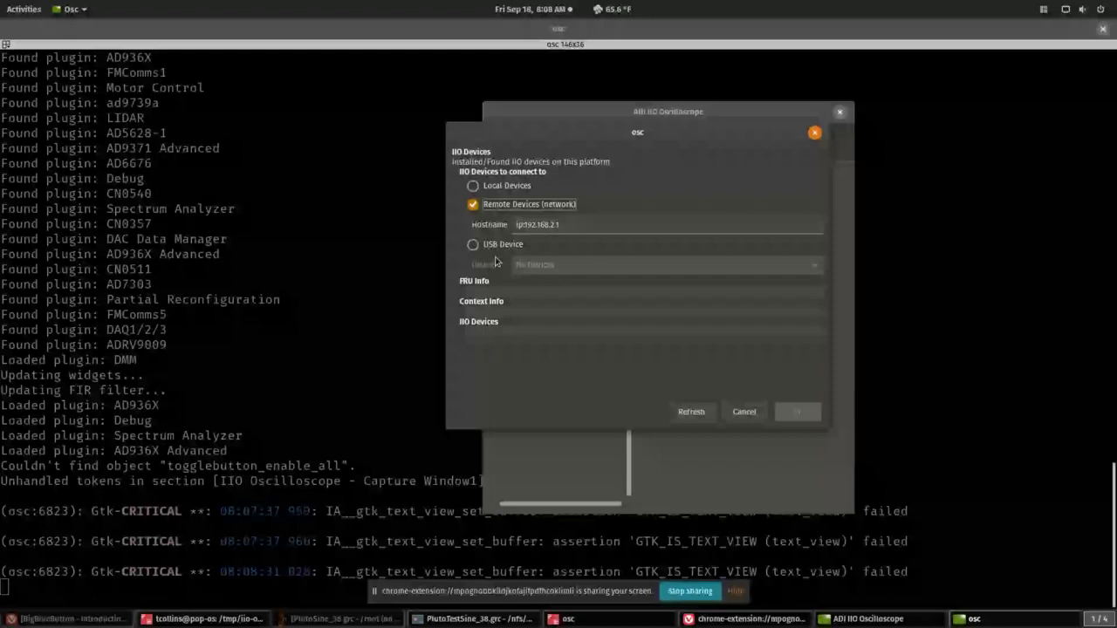
triple_click(590, 224)
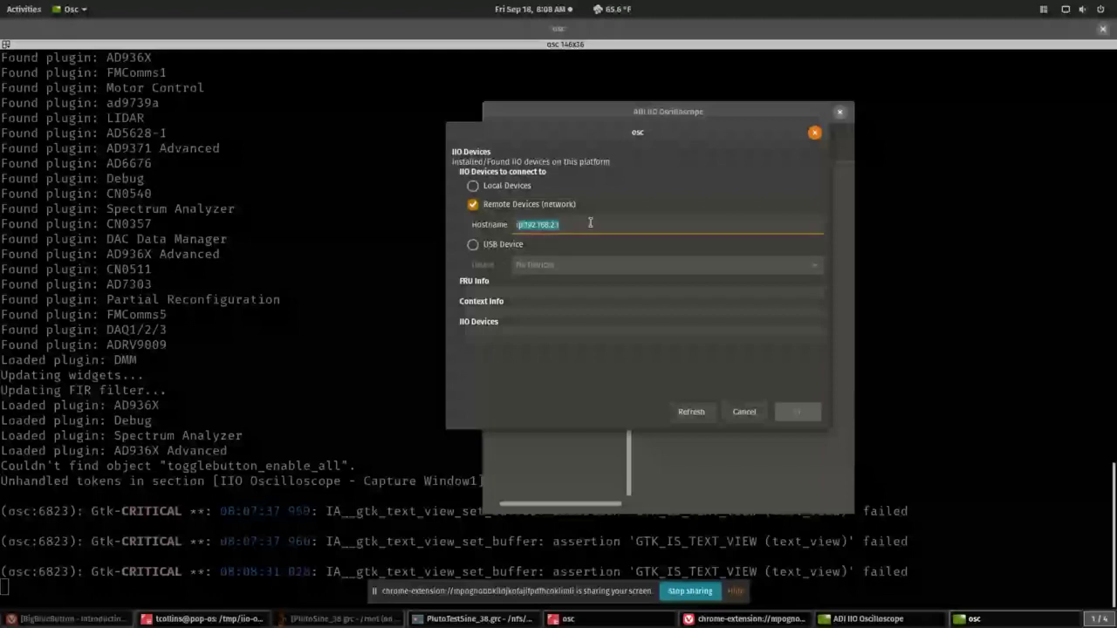
left_click(687, 413)
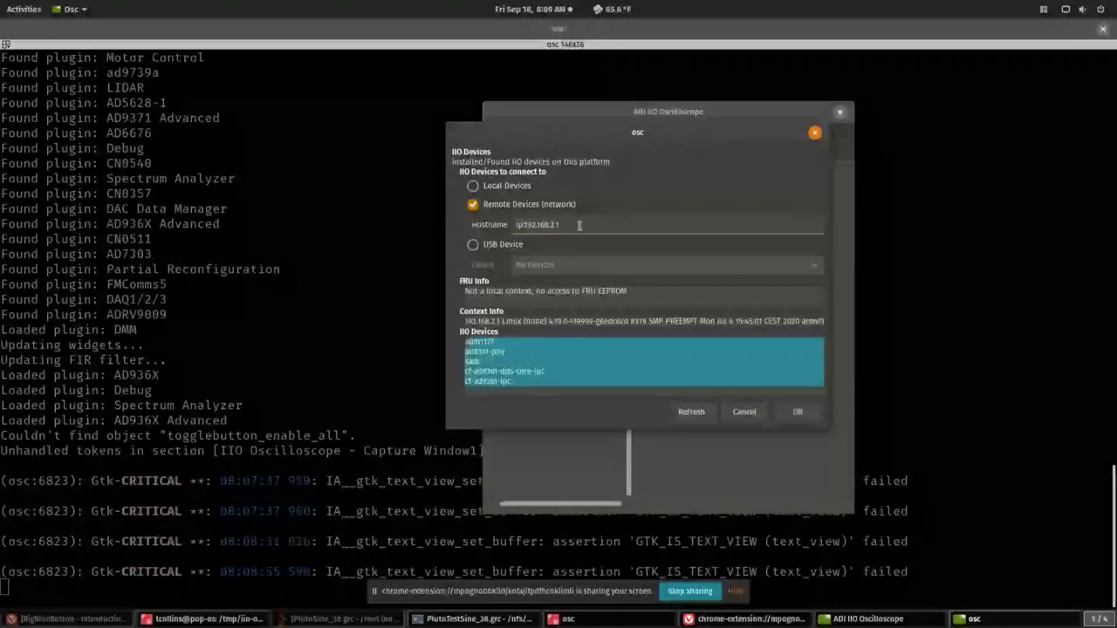
Set the remote hostname to usb:1.27.5, refresh, highlight the listed IIO devices and connect to that context
triple_click(521, 224)
type("usb:")
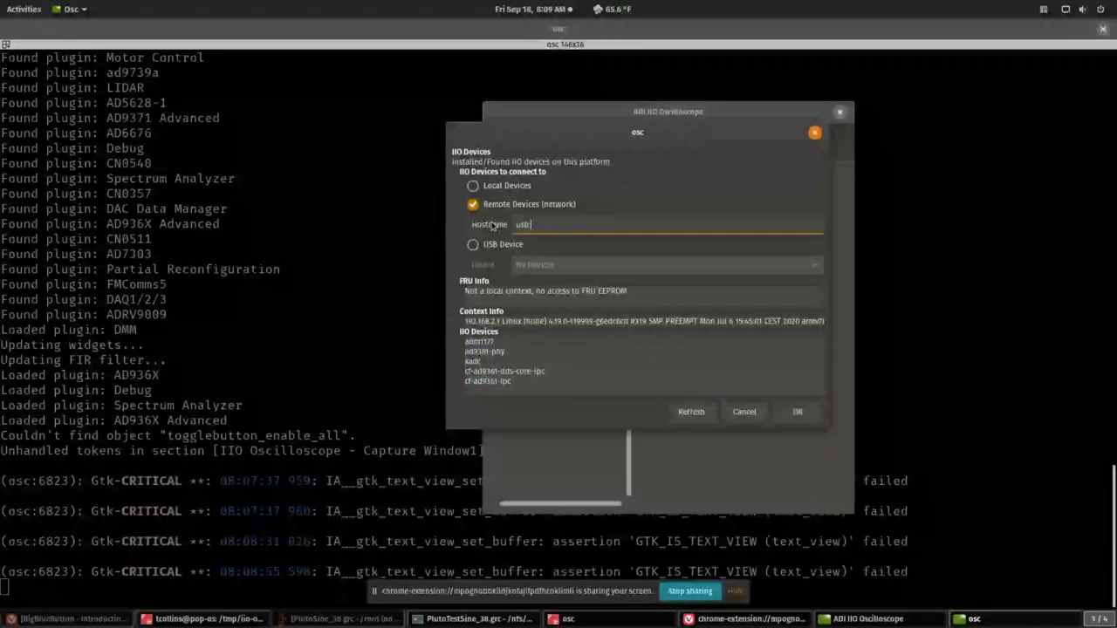
type("1.27.5")
left_click(515, 381)
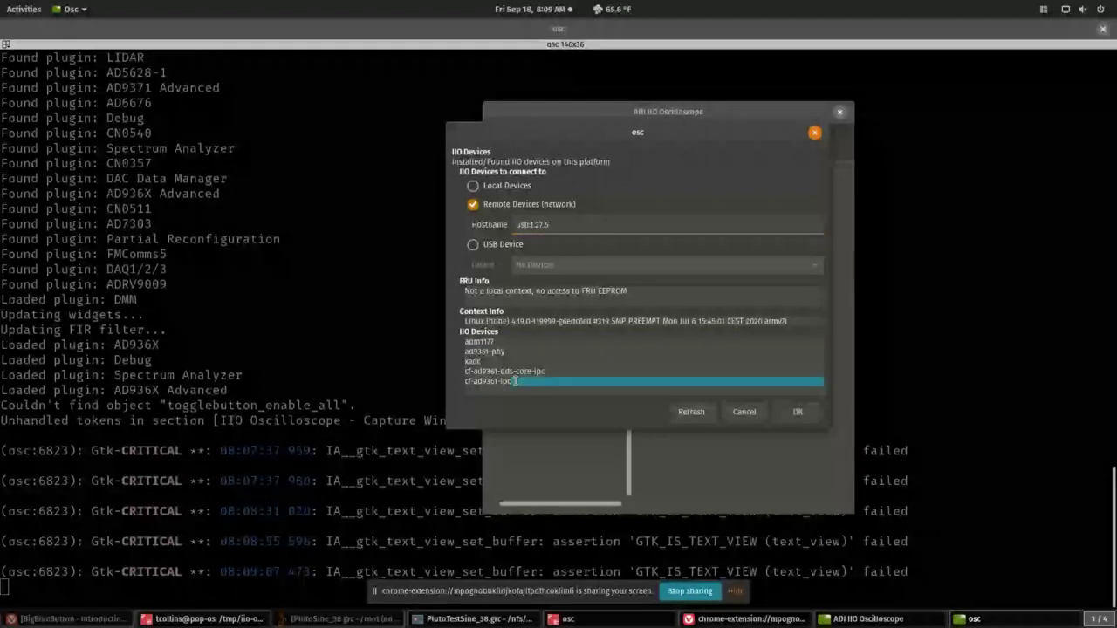
left_click_drag(514, 381, 480, 335)
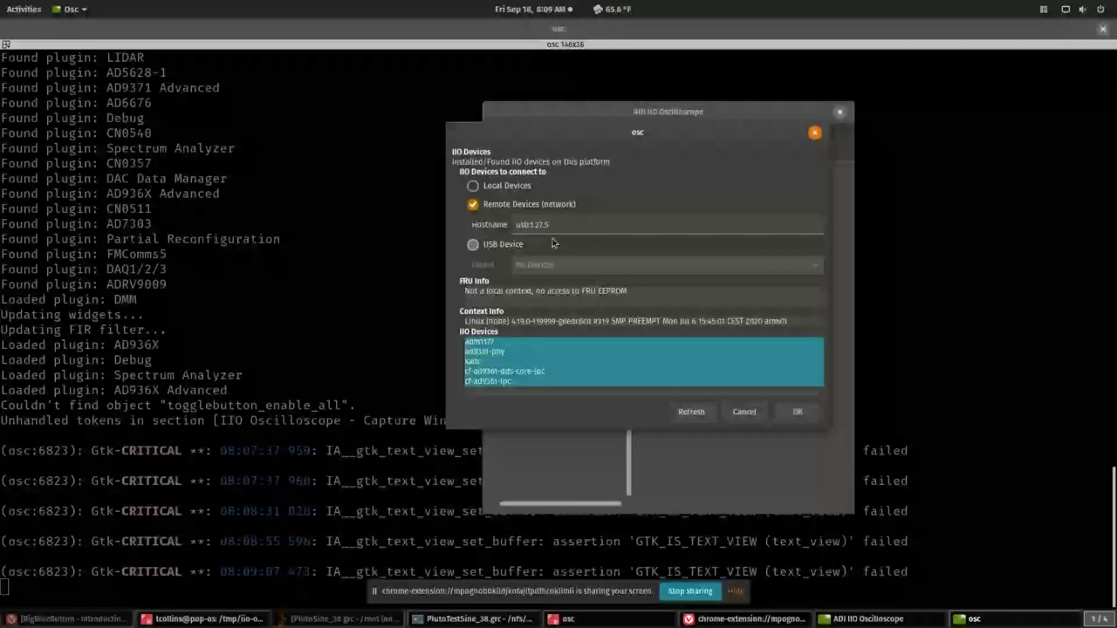
left_click(801, 412)
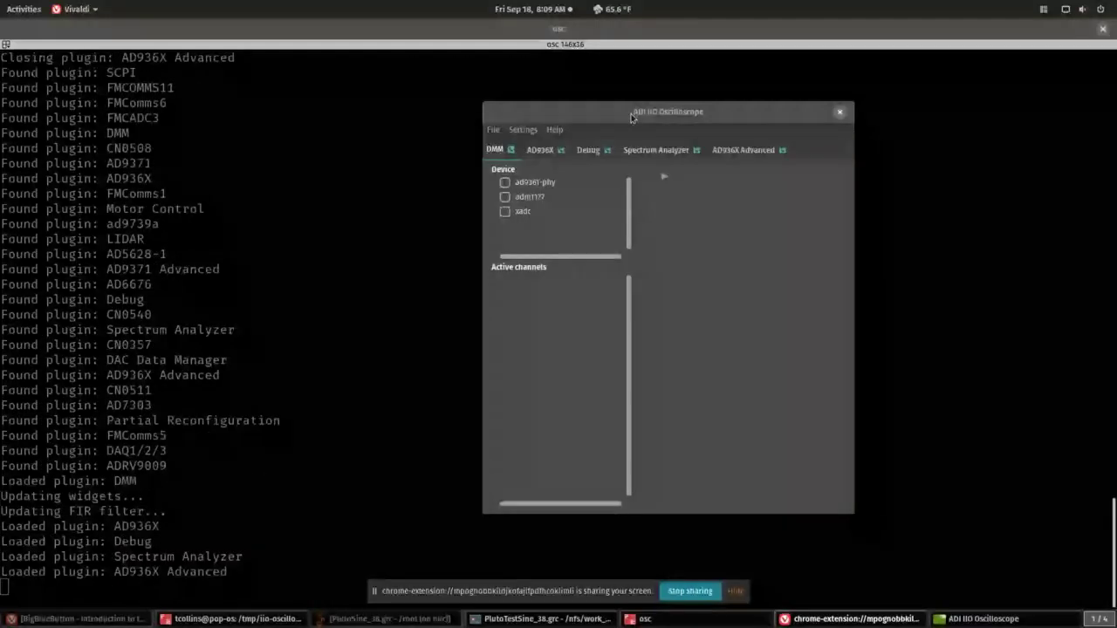
Show the AD936X controls and move and enlarge the oscilloscope window so both receive and transmit chain settings fit
left_click_drag(631, 116, 350, 89)
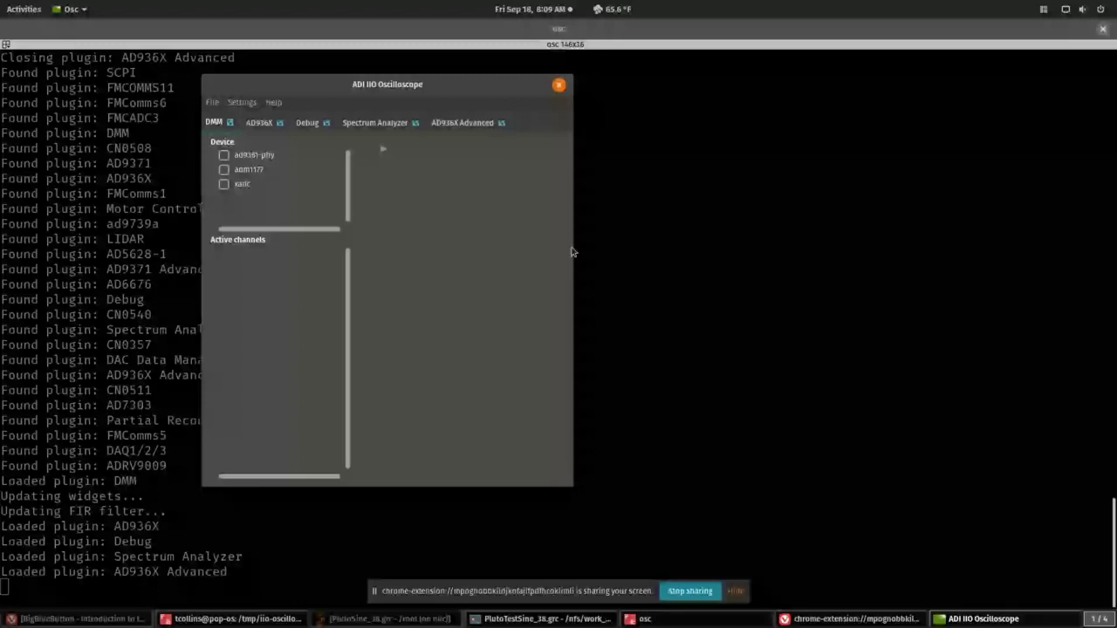
left_click_drag(573, 253, 671, 253)
left_click_drag(546, 82, 502, 88)
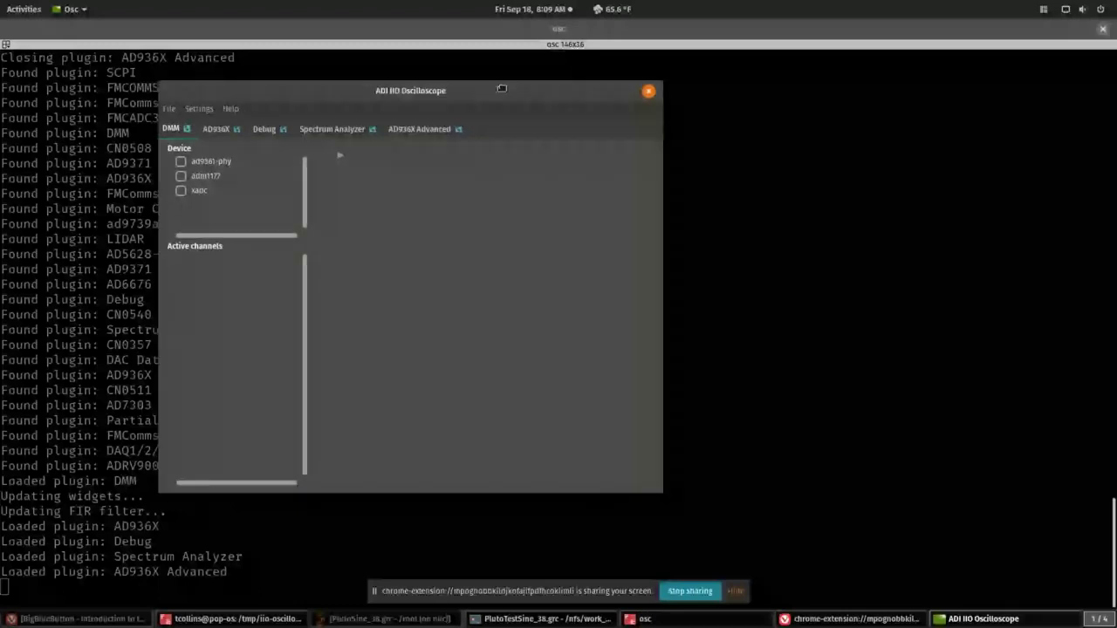
left_click(217, 129)
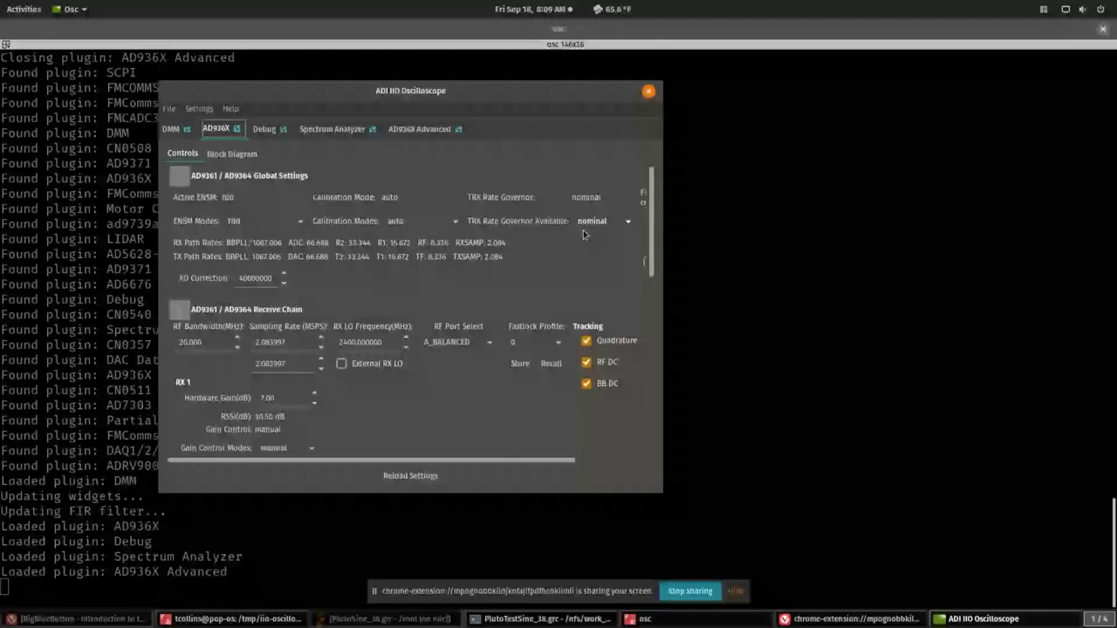
left_click_drag(474, 90, 418, 29)
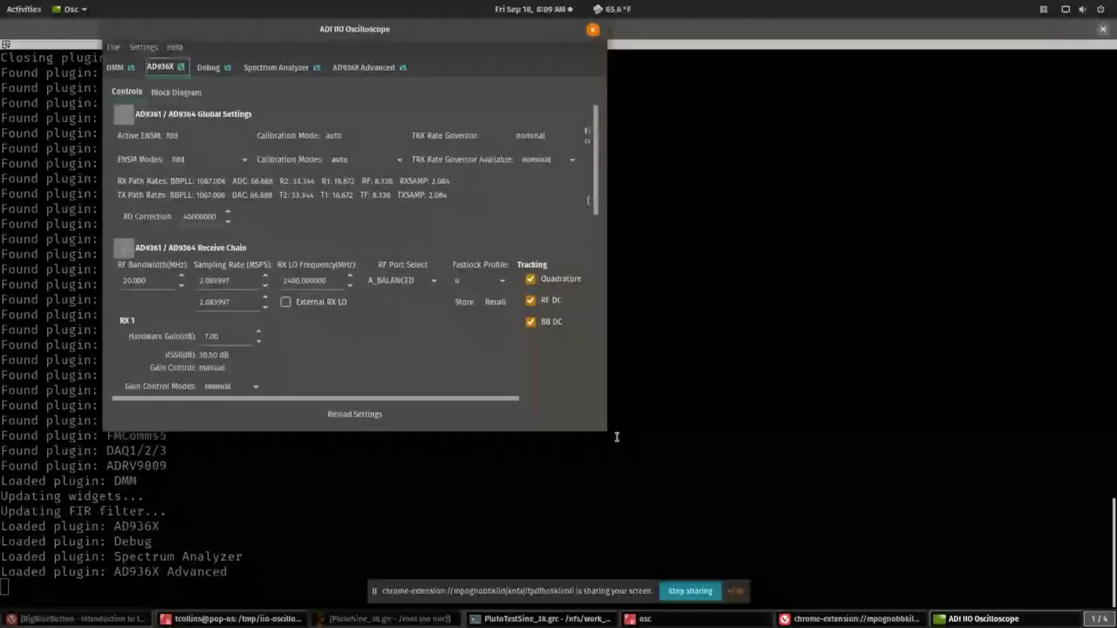
left_click_drag(616, 437, 944, 582)
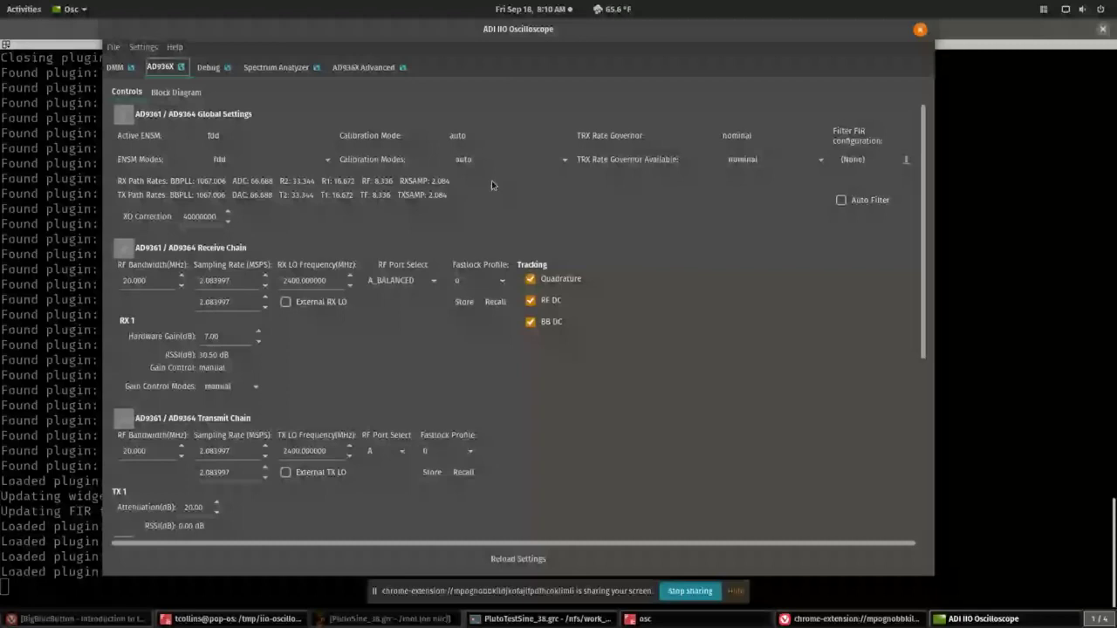
Look through the AD936X Advanced mode, GAIN and BIST settings, then return to the AD936X controls
left_click(367, 68)
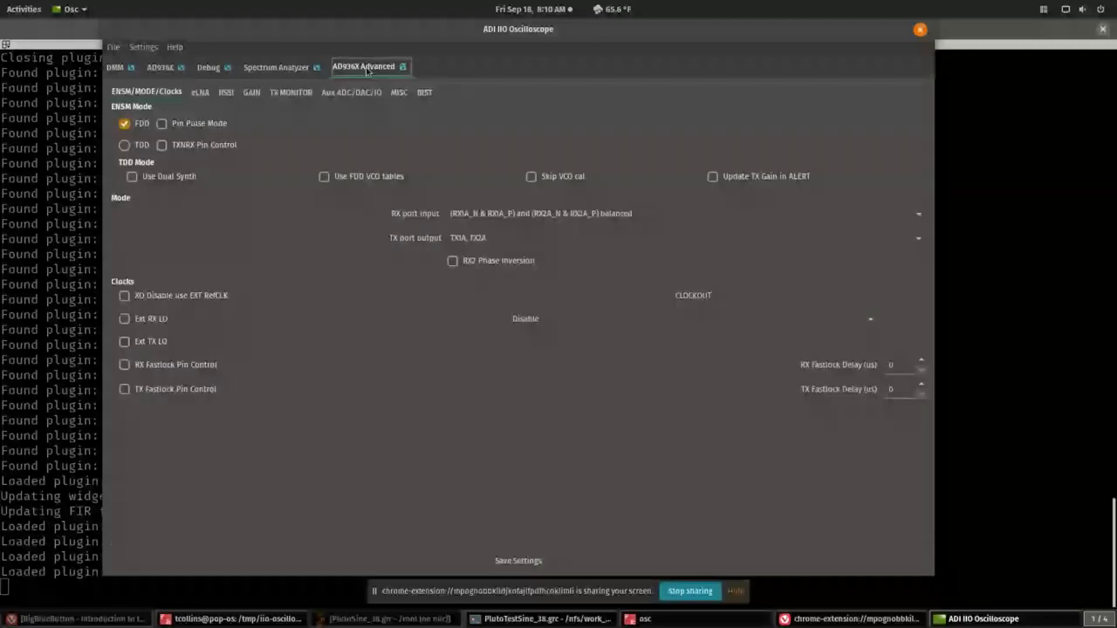
left_click(250, 92)
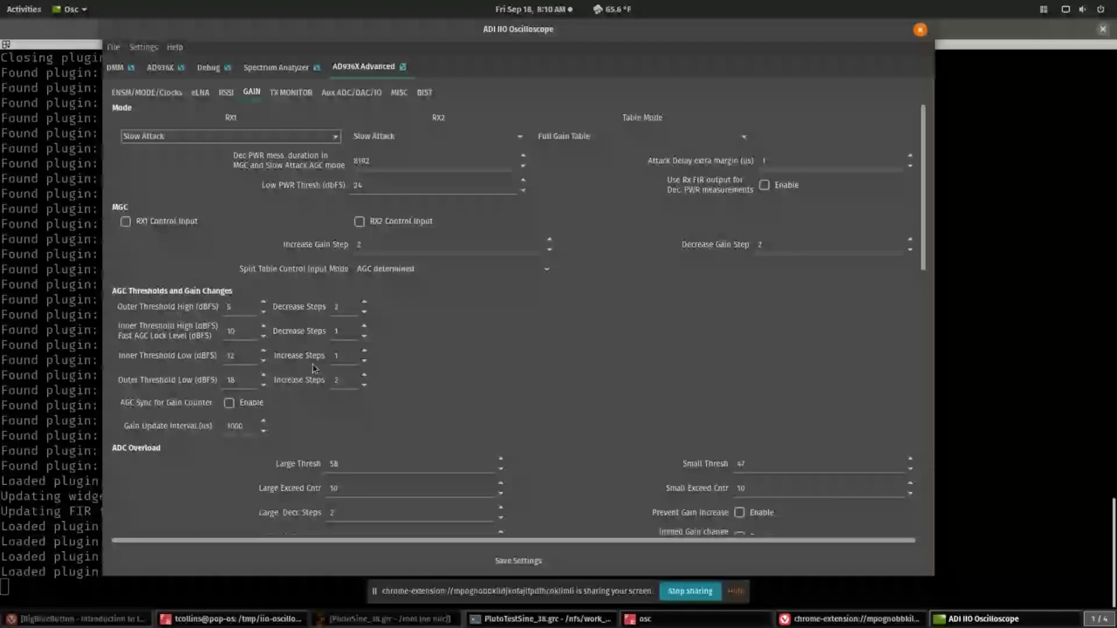
left_click(425, 92)
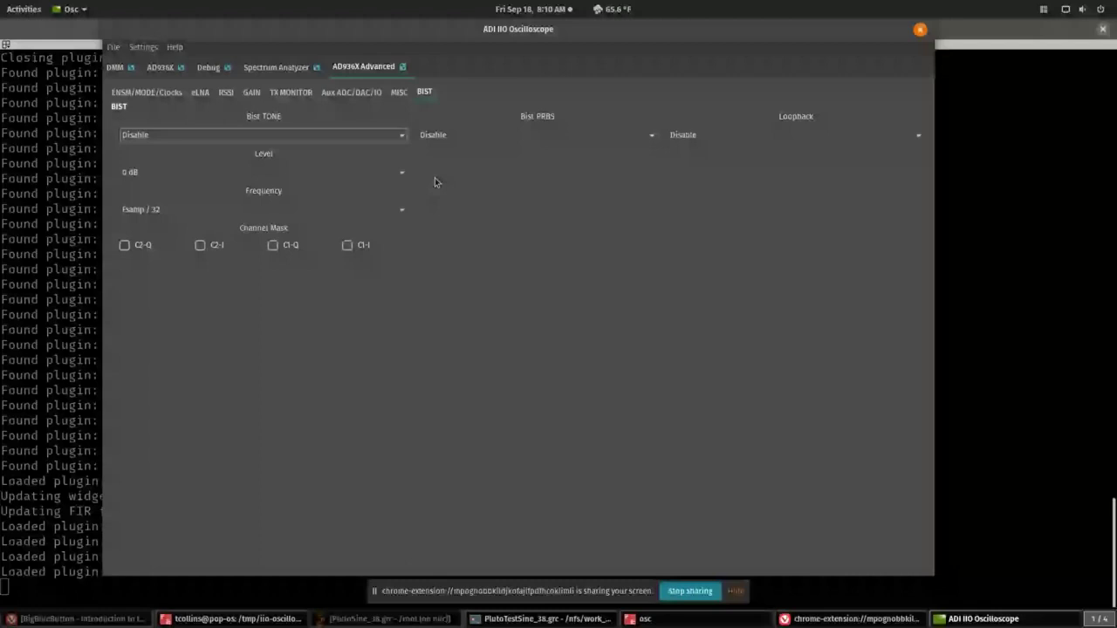
left_click(159, 68)
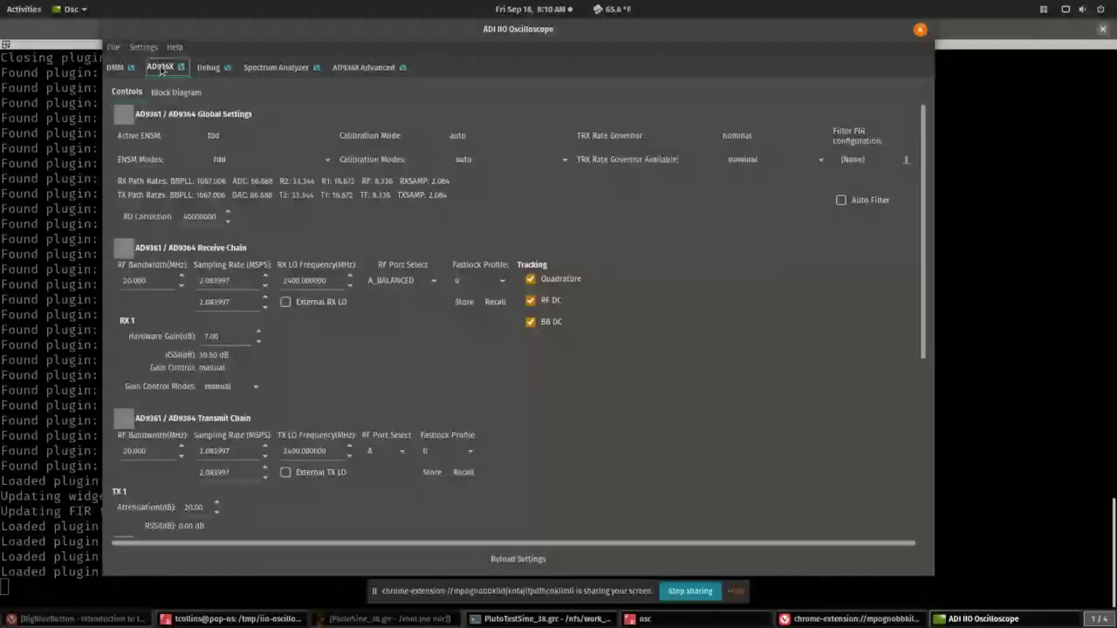
Create a new capture plot and move its window off the AD936X receive chain settings
left_click(113, 48)
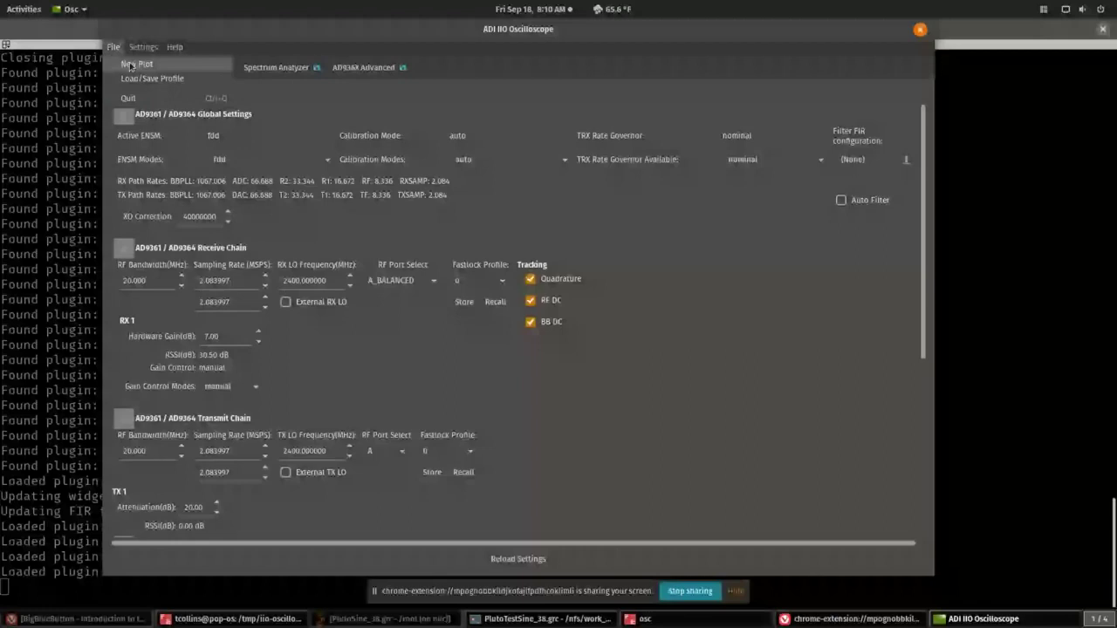
left_click(130, 65)
left_click_drag(328, 76, 720, 139)
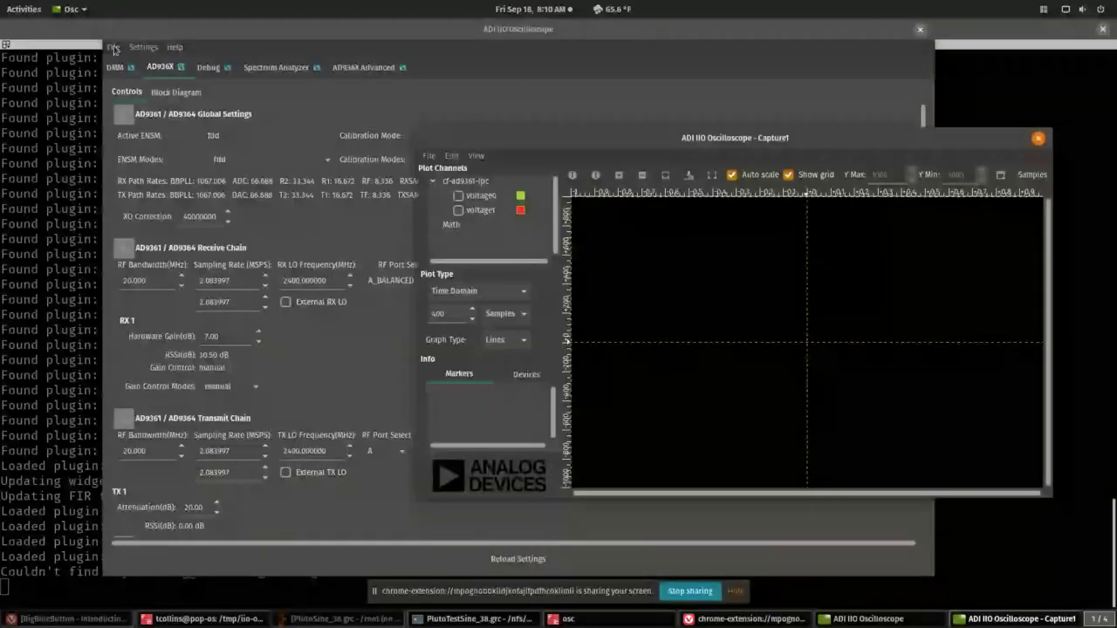
Open a second capture plot from the main window and close it again
left_click(113, 47)
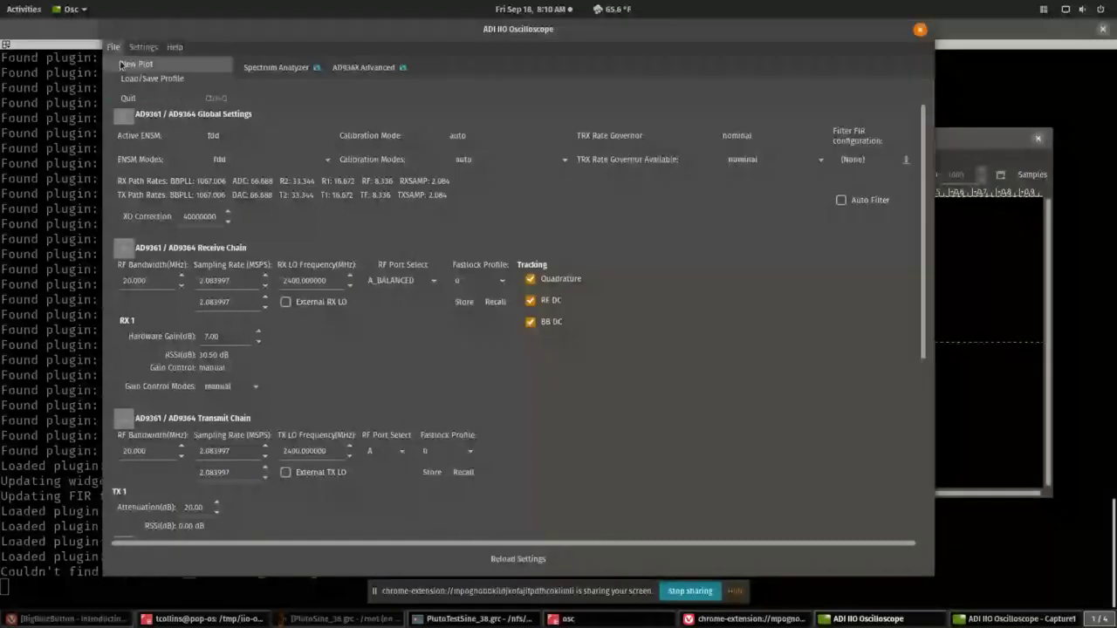
left_click(122, 65)
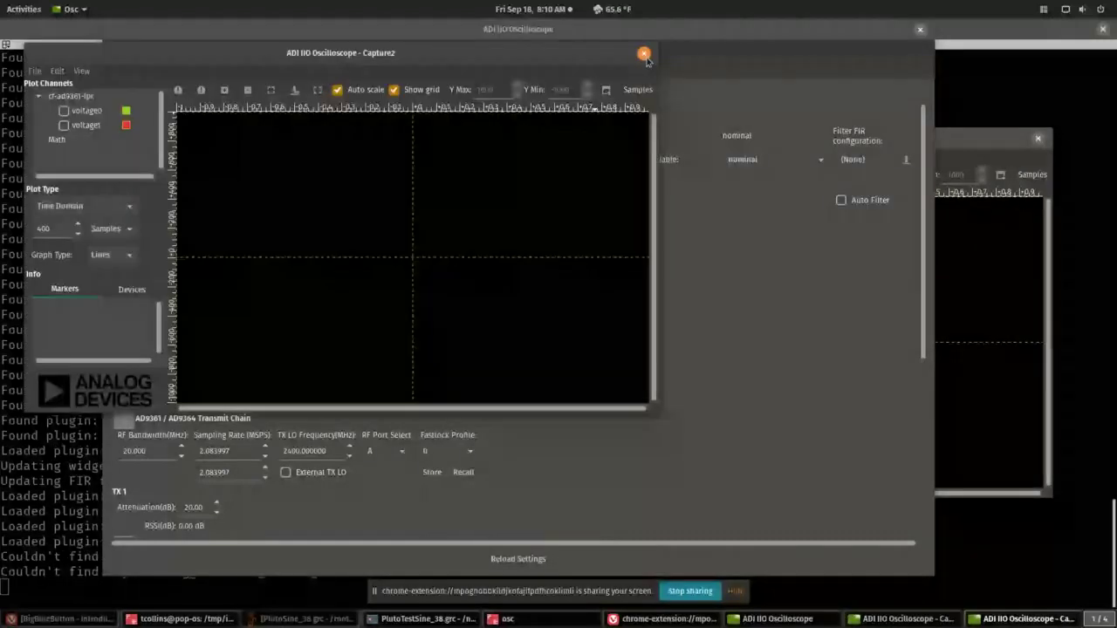
left_click(644, 54)
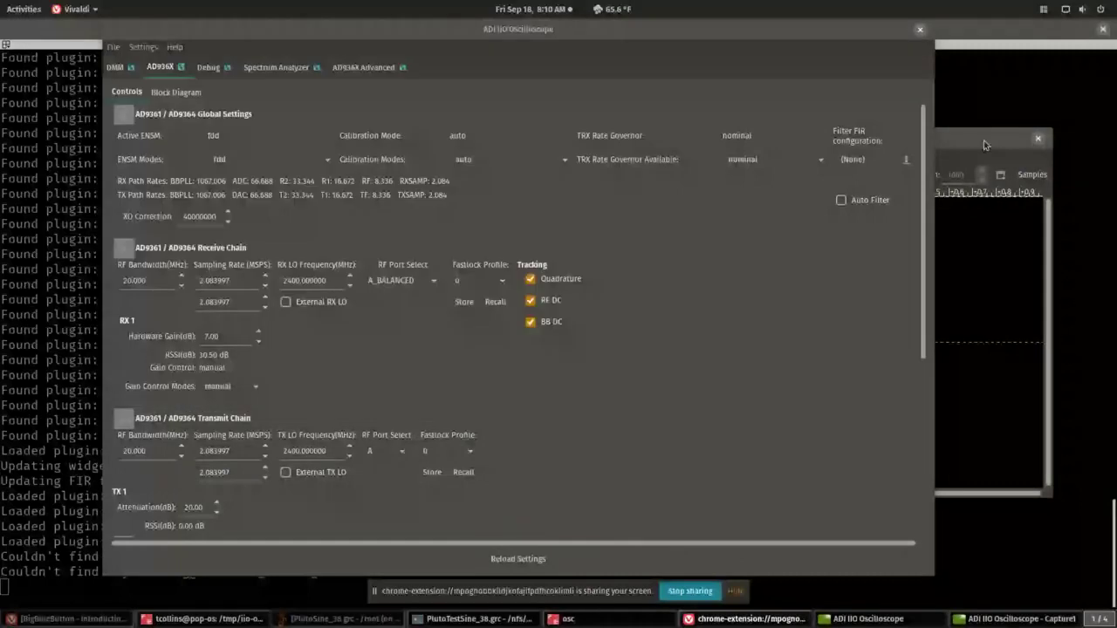
Bring the first capture plot forward, enable cf-ad9361-lpc channels voltage0 and voltage1, and start the time-domain capture
left_click_drag(960, 139, 970, 64)
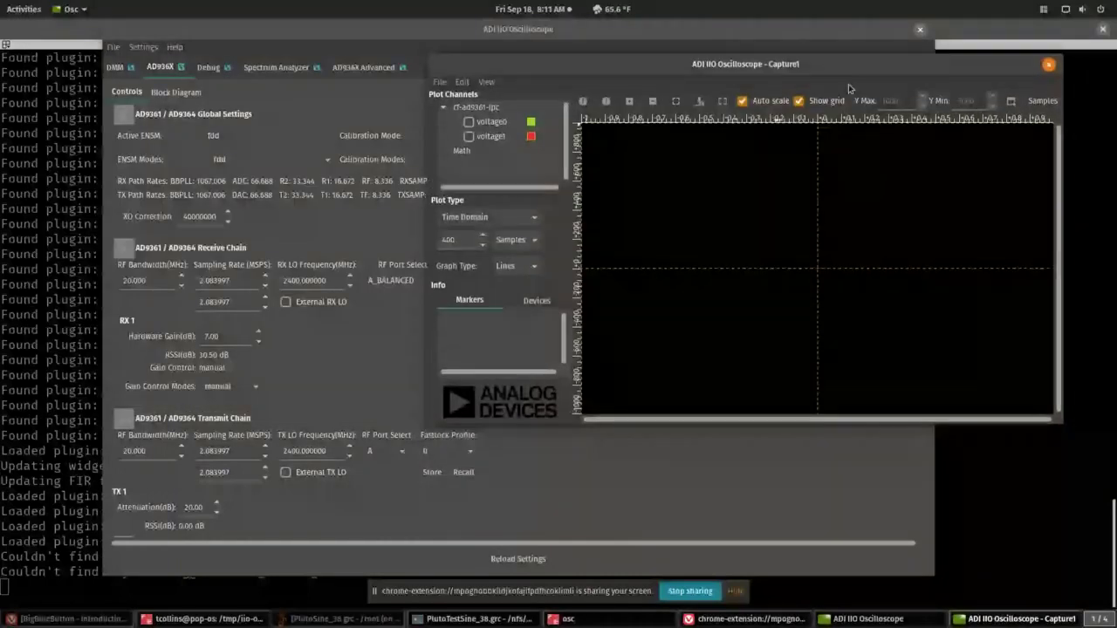
left_click(496, 124)
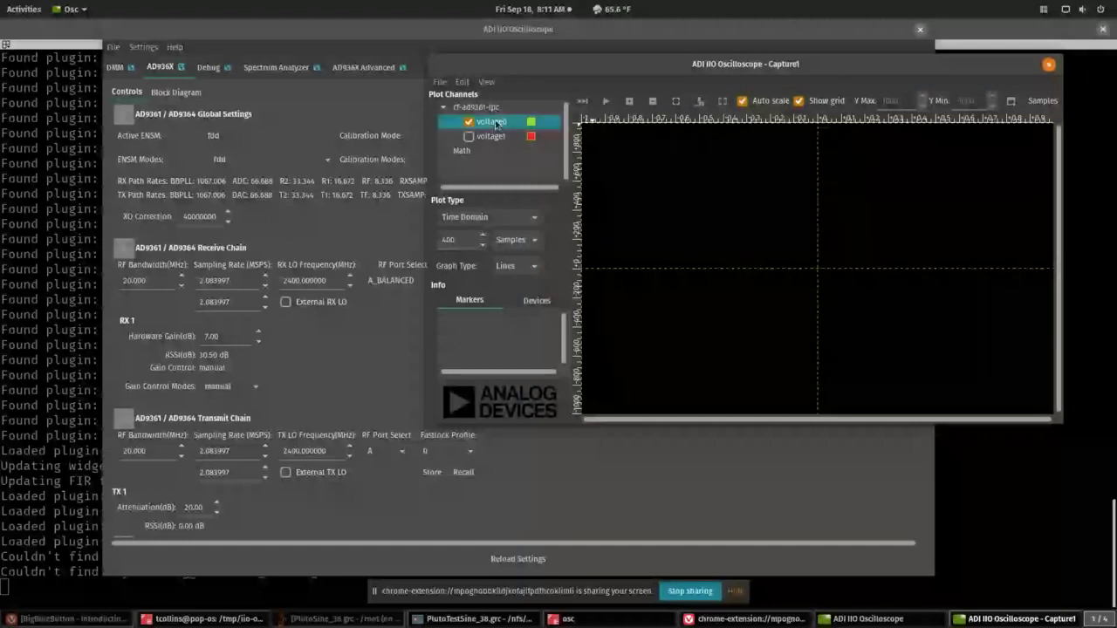
left_click(469, 136)
left_click(606, 100)
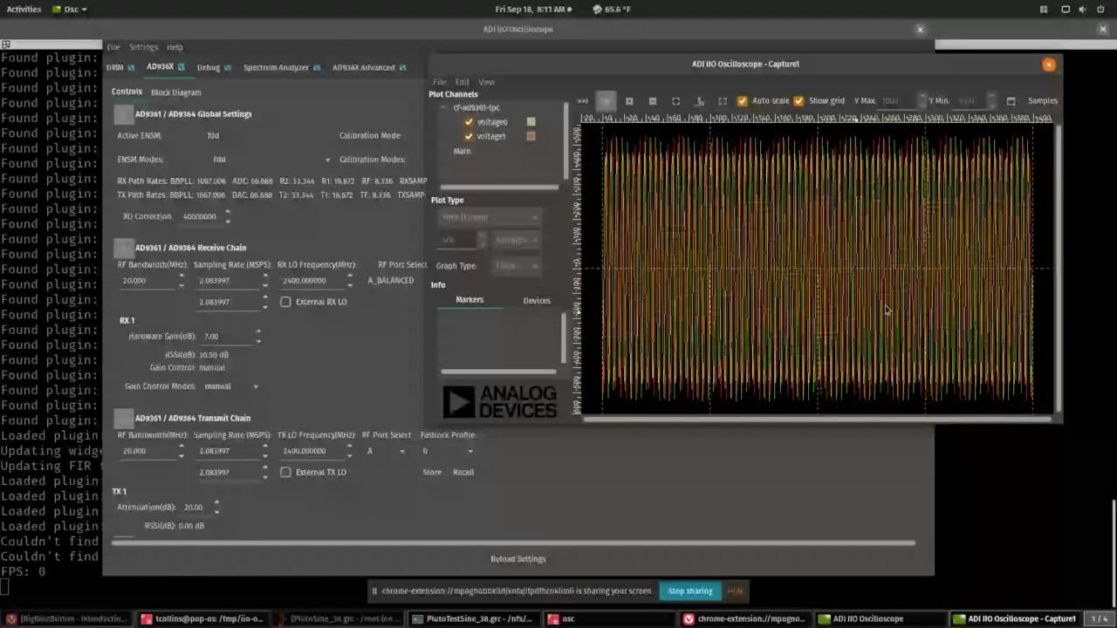
Stop the time-domain capture, change the plot type to Frequency Domain and start capturing again
left_click(606, 101)
left_click(491, 136)
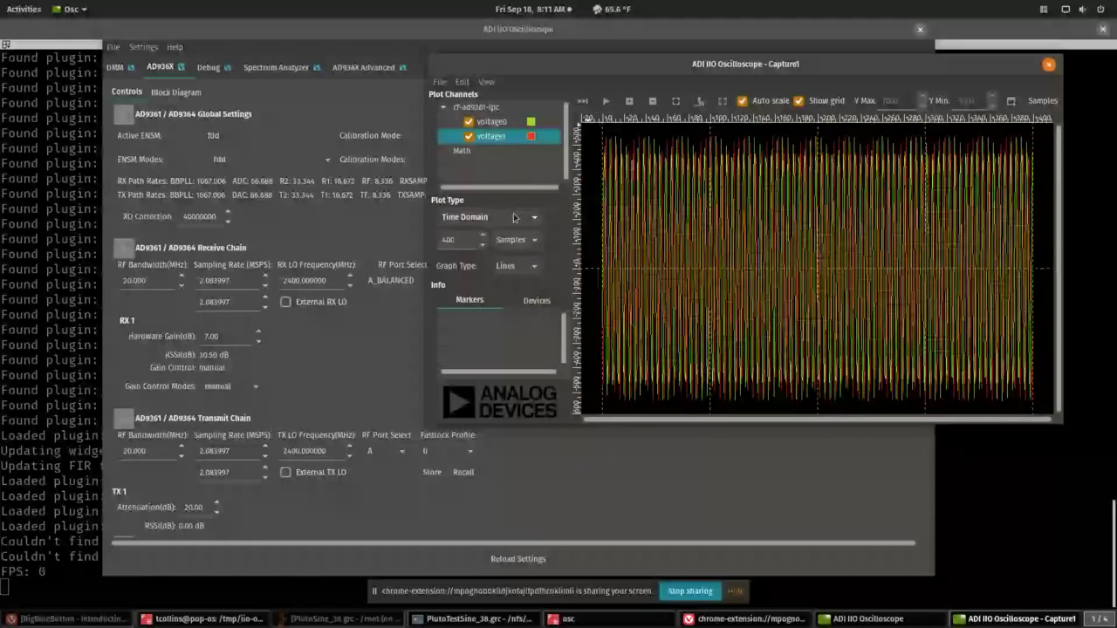
left_click(514, 217)
left_click(514, 235)
left_click(605, 101)
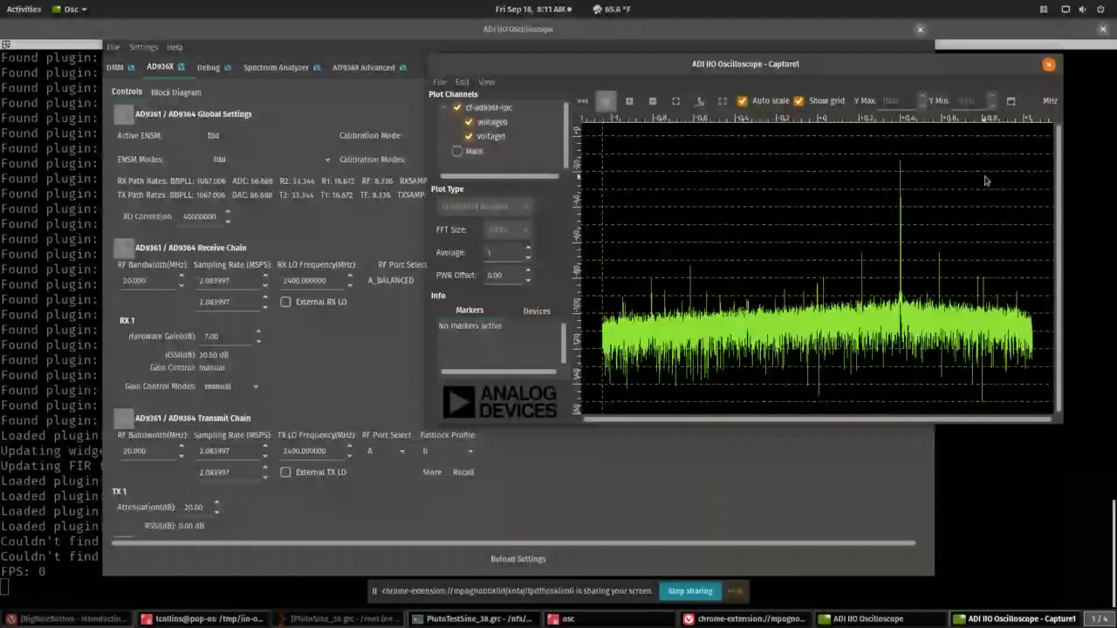
Enable Peak Markers on the frequency-domain plot and stop the capture
right_click(817, 215)
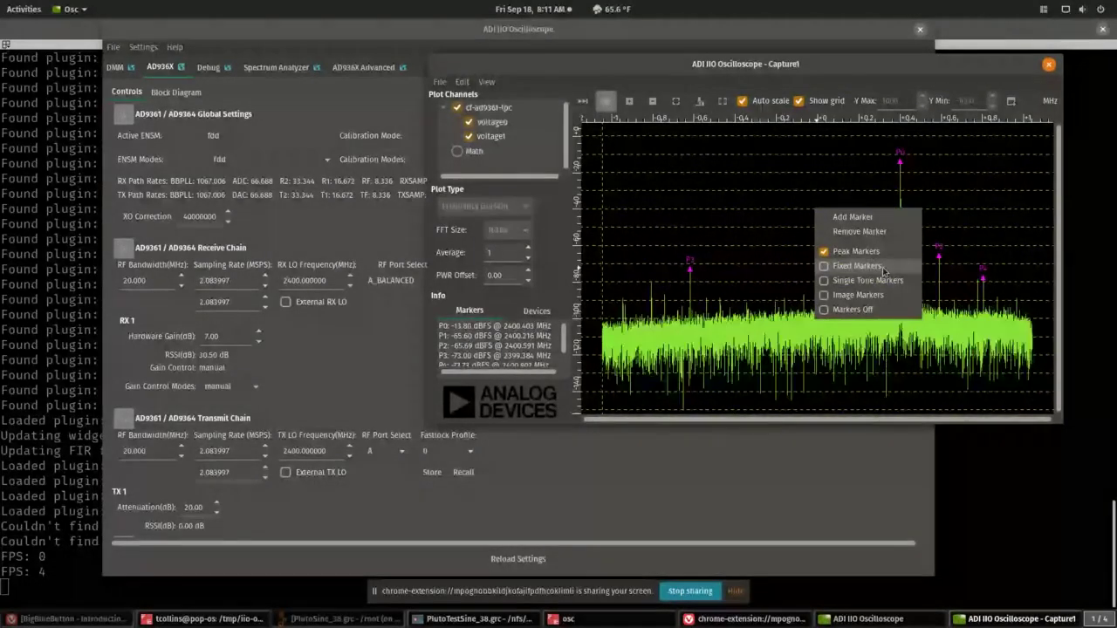
left_click(773, 236)
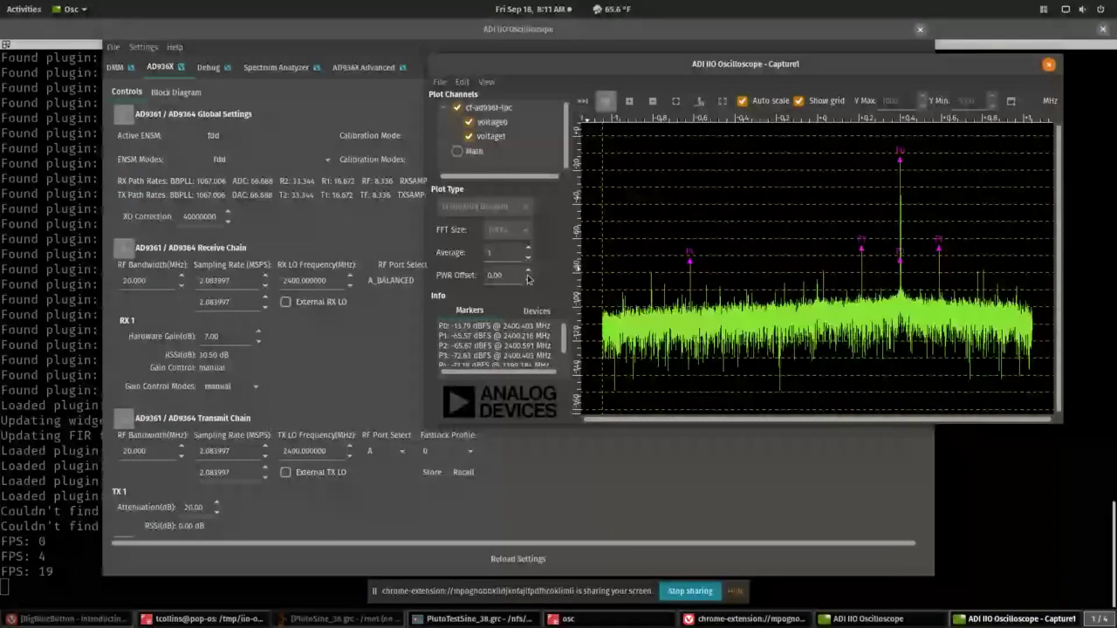
left_click_drag(611, 103, 619, 126)
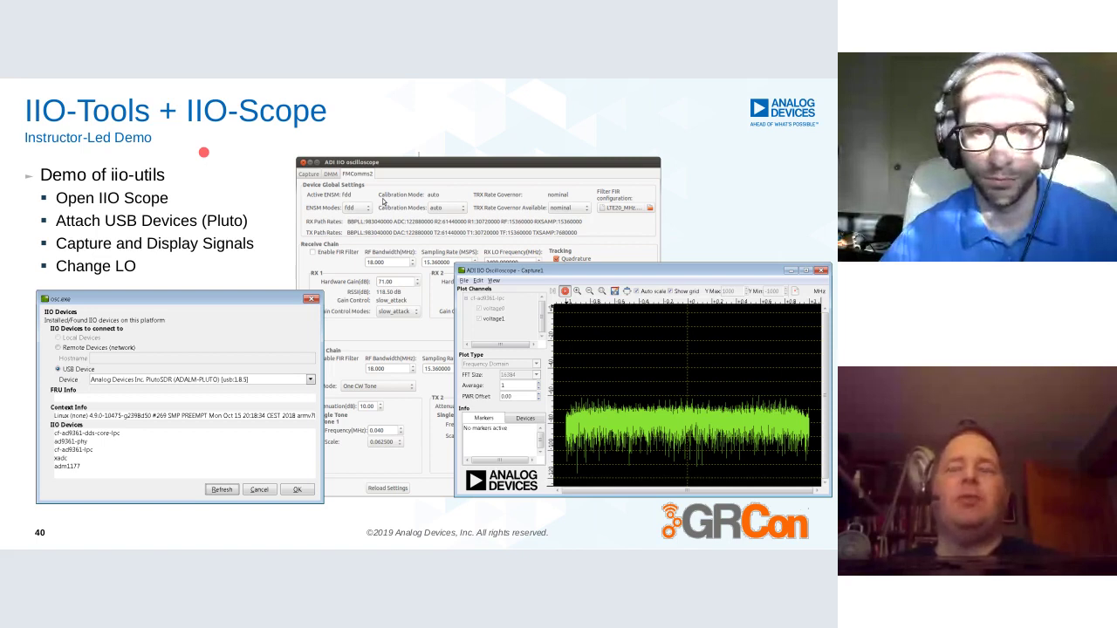
key("Right")
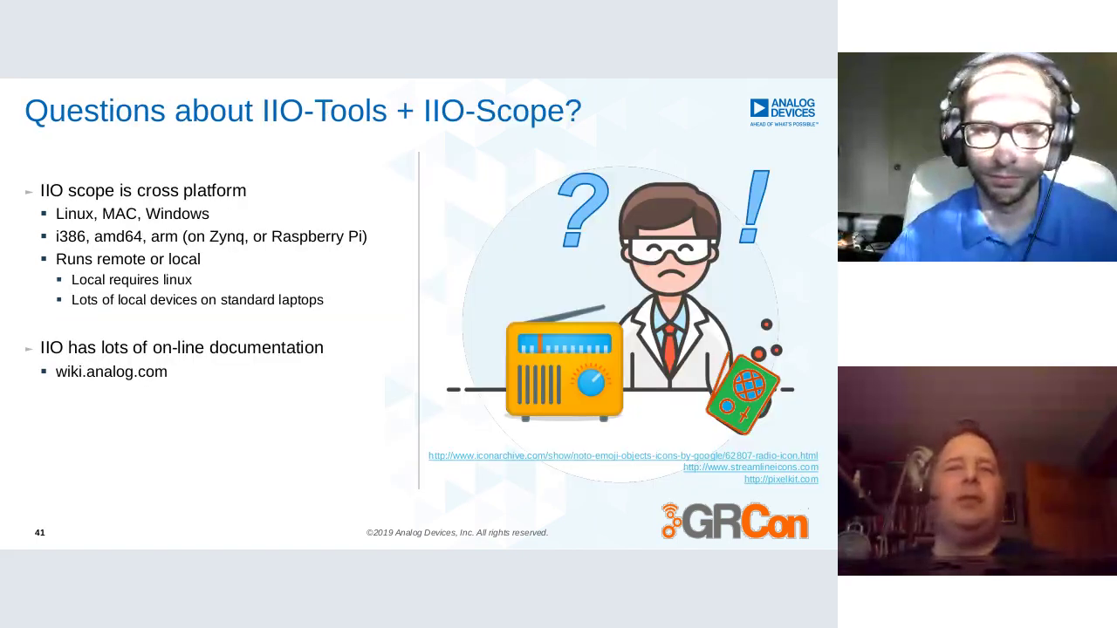
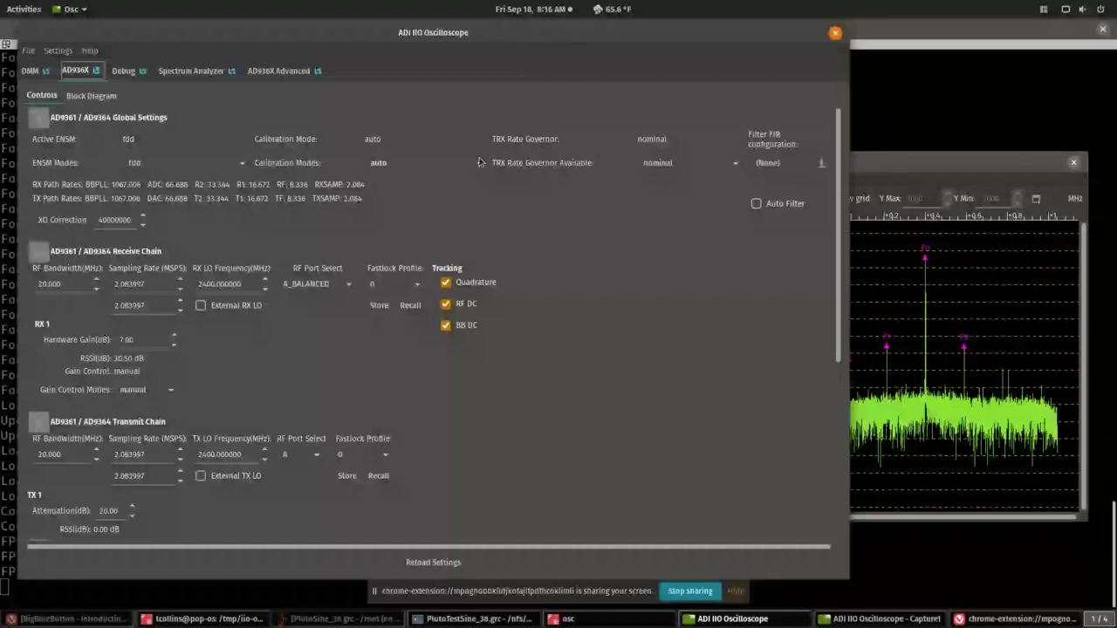
Reposition the capture plot window and bring up the FPGA DDS settings in the AD936X controls
left_click_drag(926, 171, 923, 137)
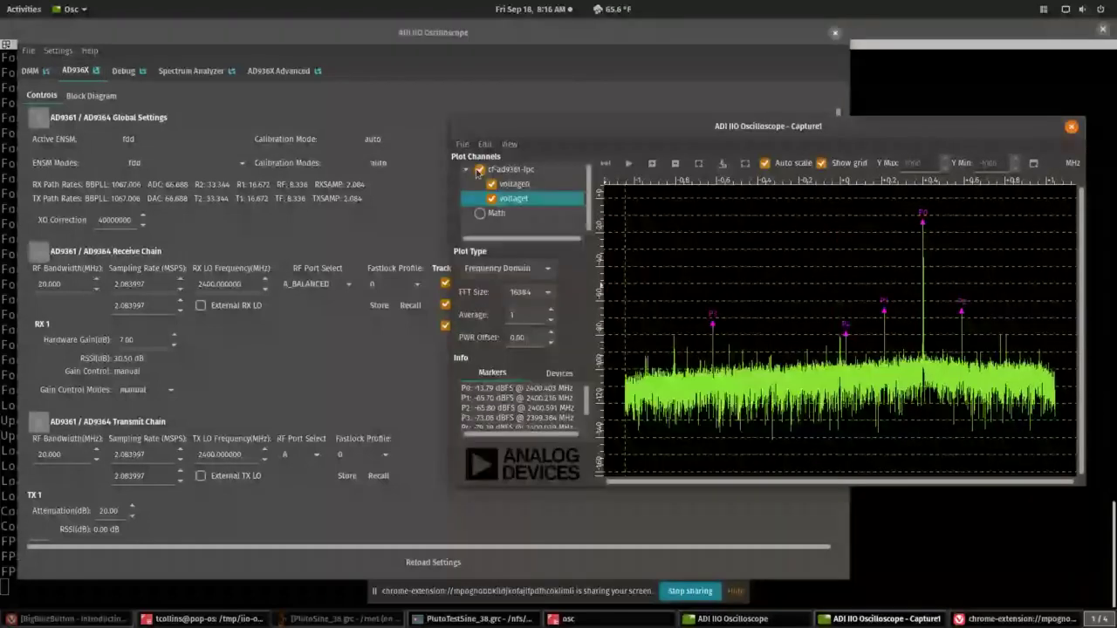
left_click_drag(637, 137, 534, 136)
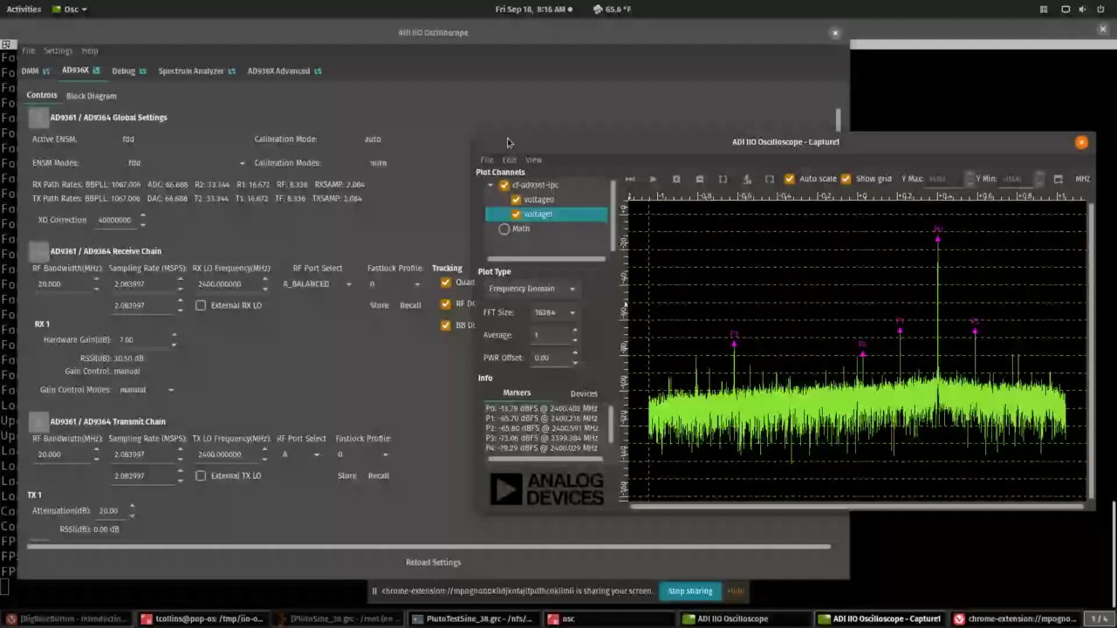
left_click(759, 212)
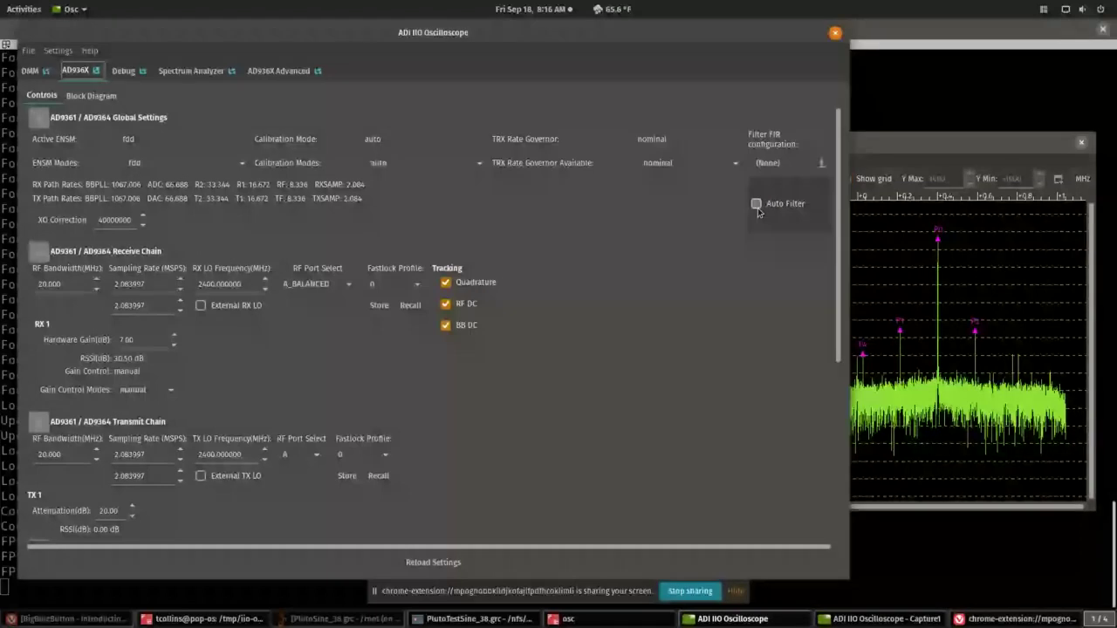
scroll(842, 230, "down", 1)
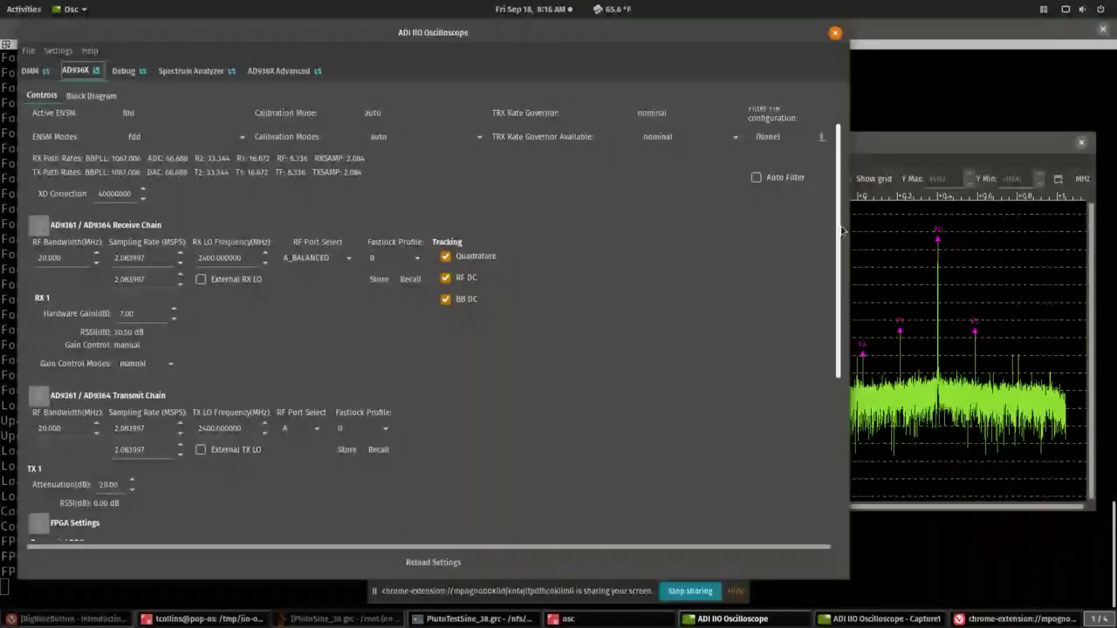
left_click_drag(842, 230, 816, 404)
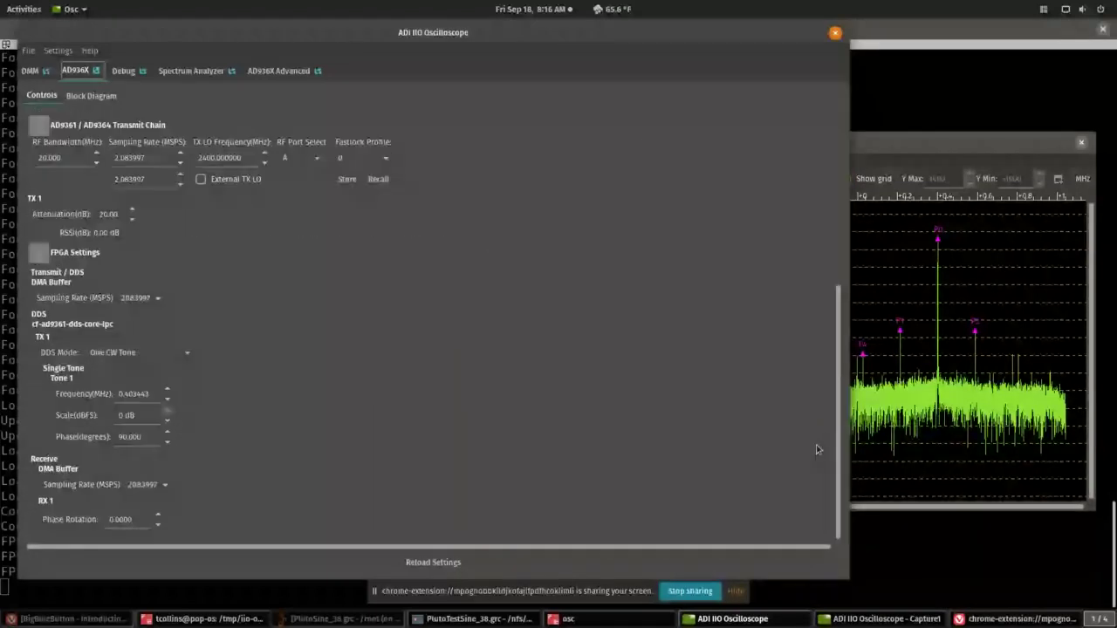
Restart the frequency-domain capture and shrink the main window so it sits beside the capture plot
left_click(936, 158)
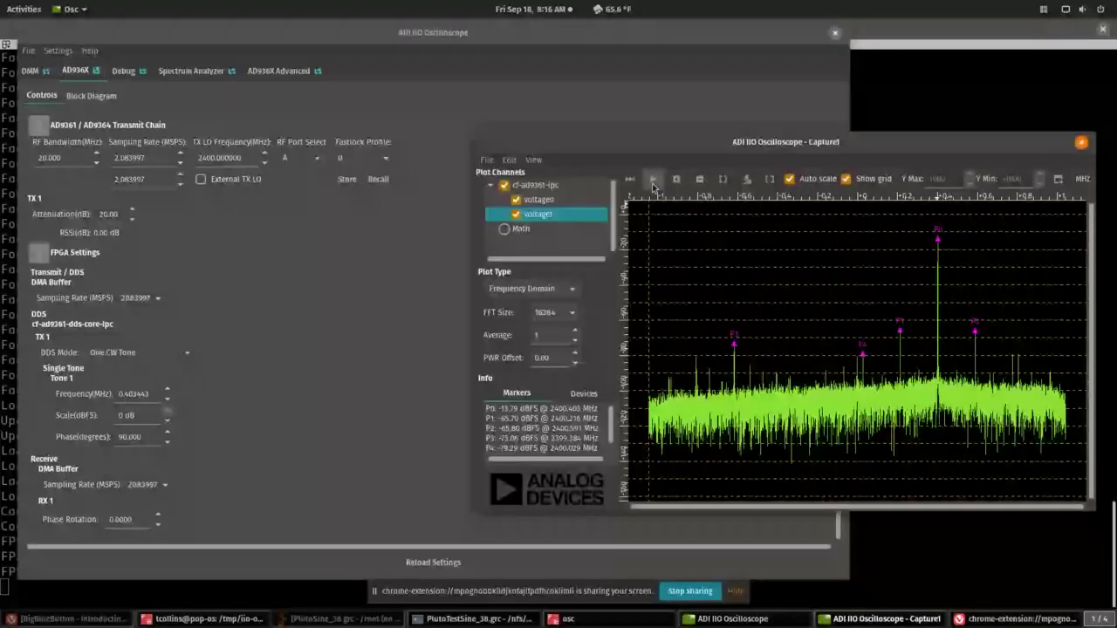
left_click(653, 184)
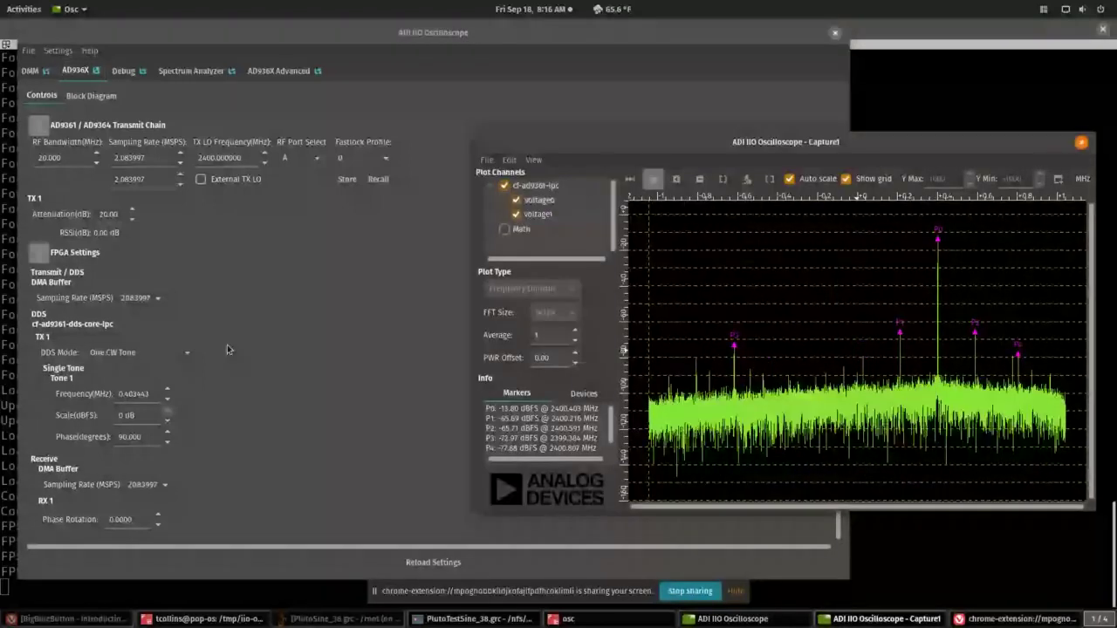
left_click(678, 114)
left_click_drag(849, 113, 512, 139)
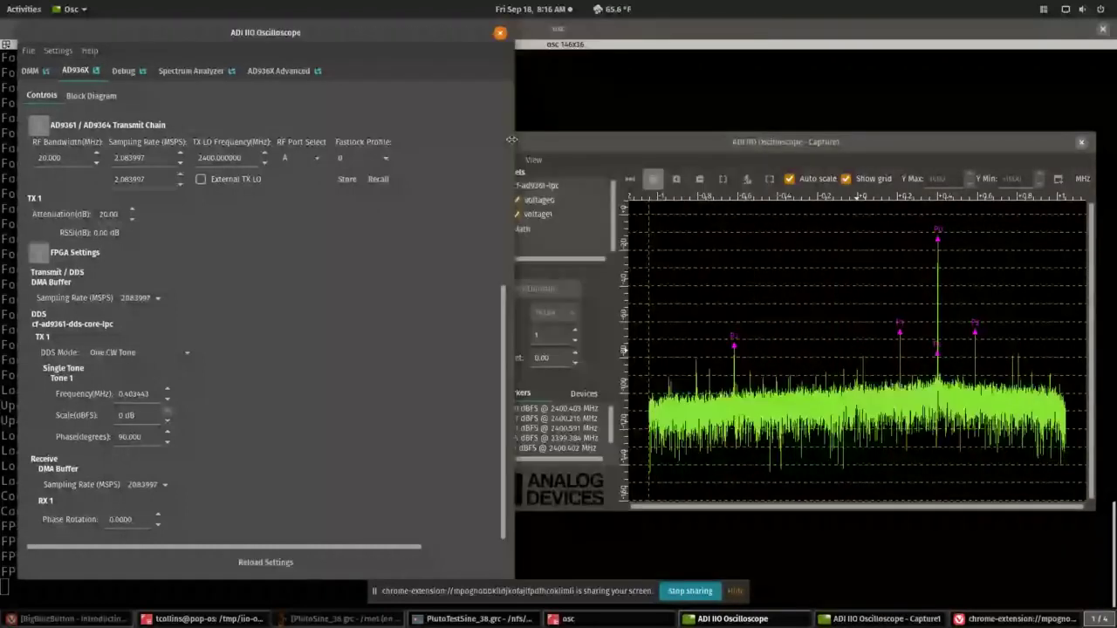
left_click_drag(506, 361, 43, 111)
Collapse the Global Settings, Receive Chain and Transmit Chain sections and enlarge the main window to show all FPGA settings
left_click(41, 117)
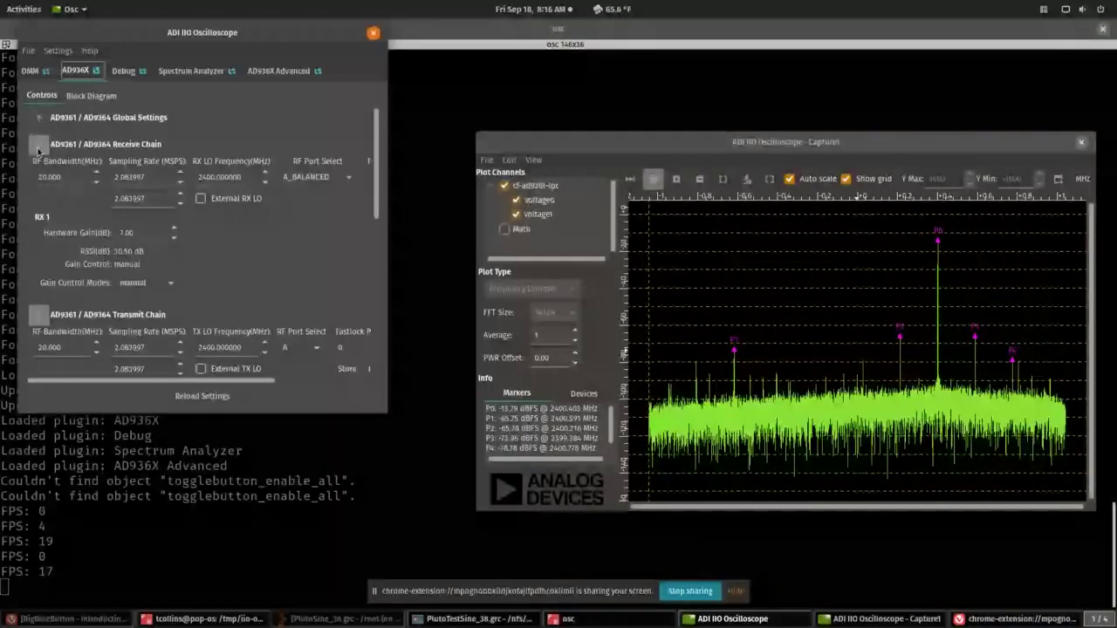
left_click(38, 147)
left_click(39, 174)
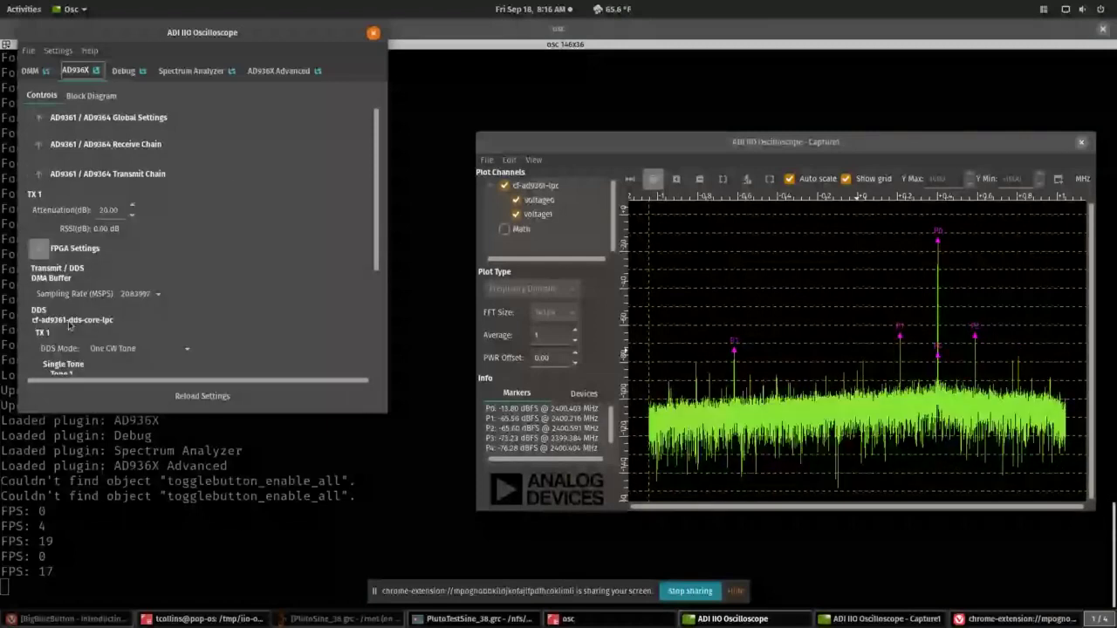
left_click_drag(388, 421, 486, 578)
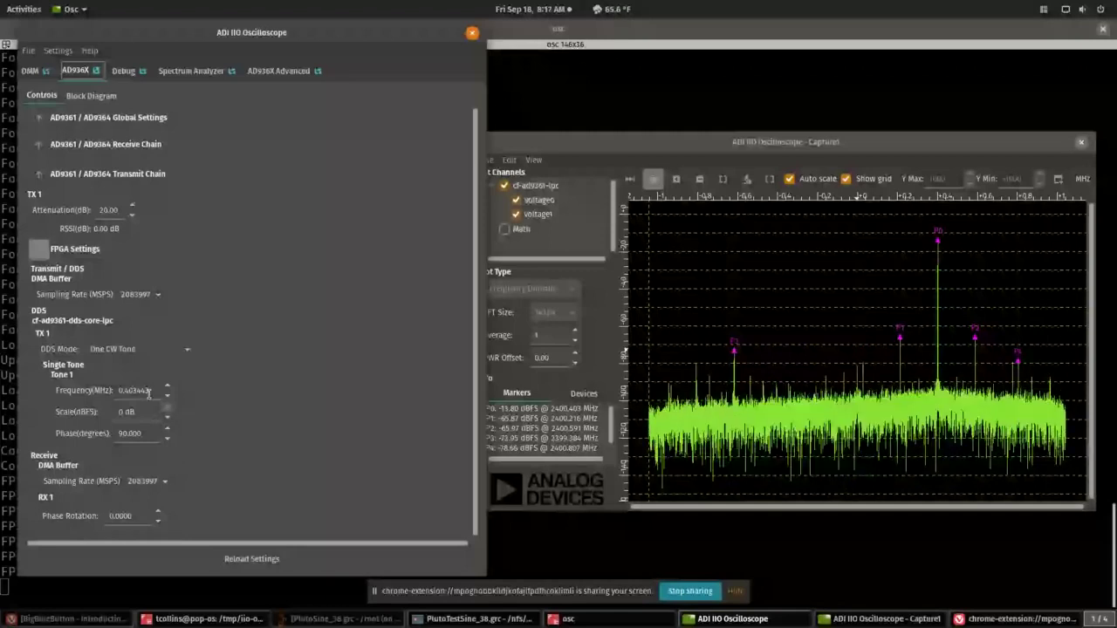
Make the TX 1 Tone 1 frequency negative at -0.403443 MHz and shift it to about -0.5034 MHz
left_click(122, 390)
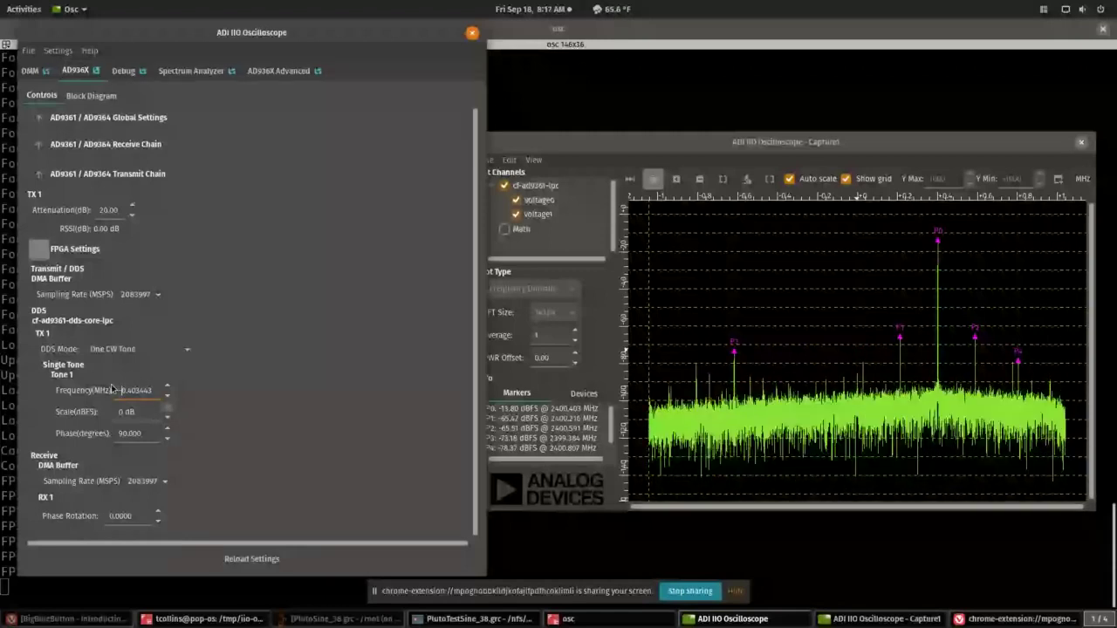
type("-")
key("Return")
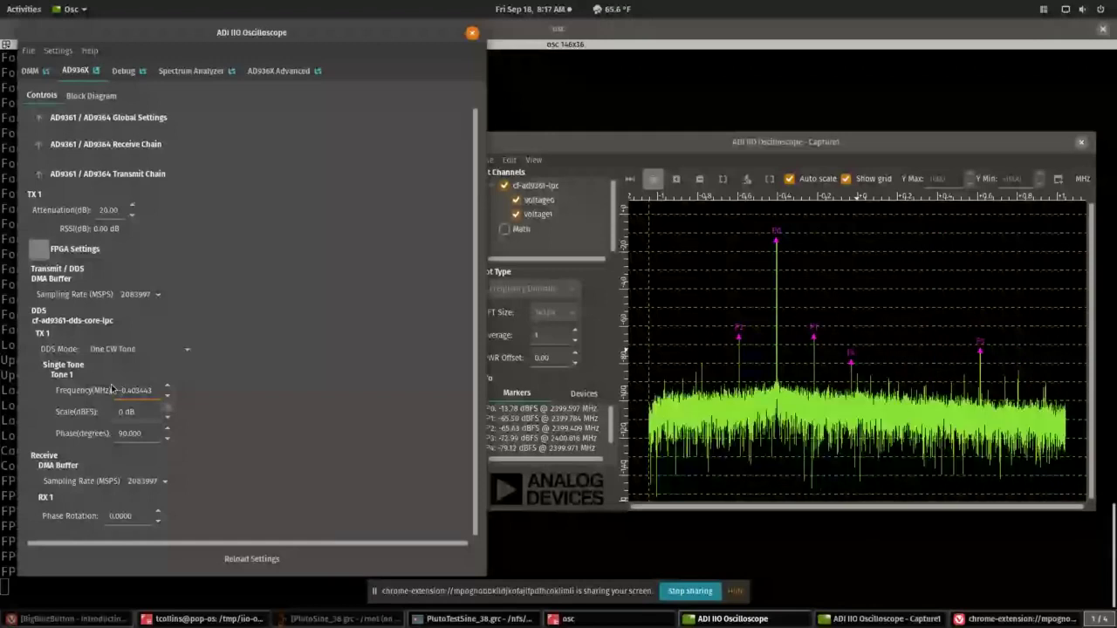
type("5")
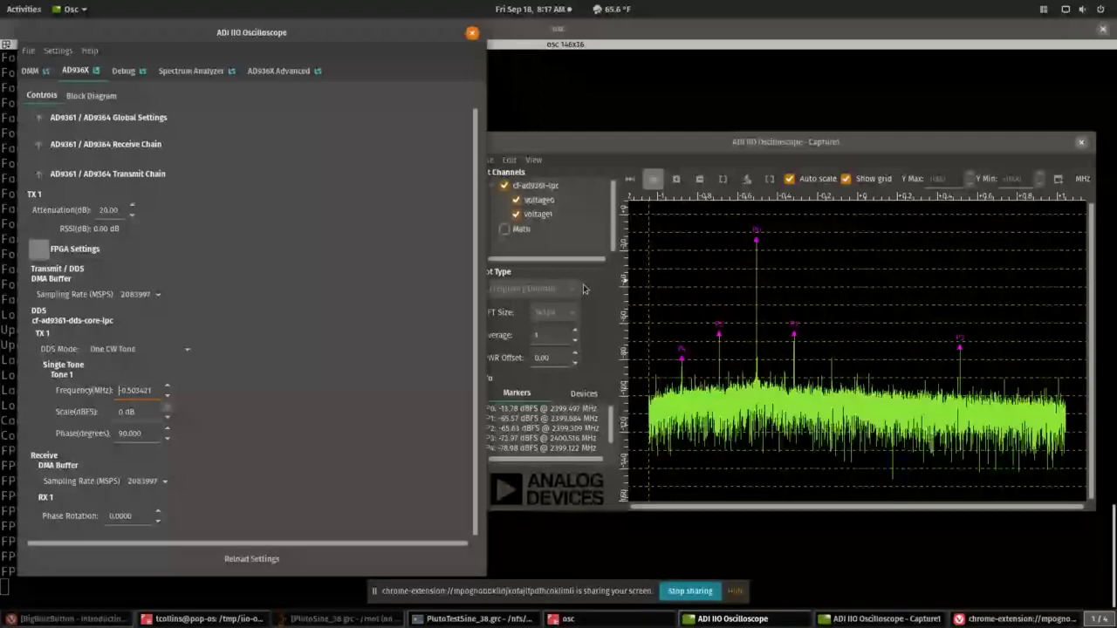
Set the TX 1 DDS mode to DAC Buffer Output and select qpsknofilt_30M.txt as its waveform file
left_click(186, 351)
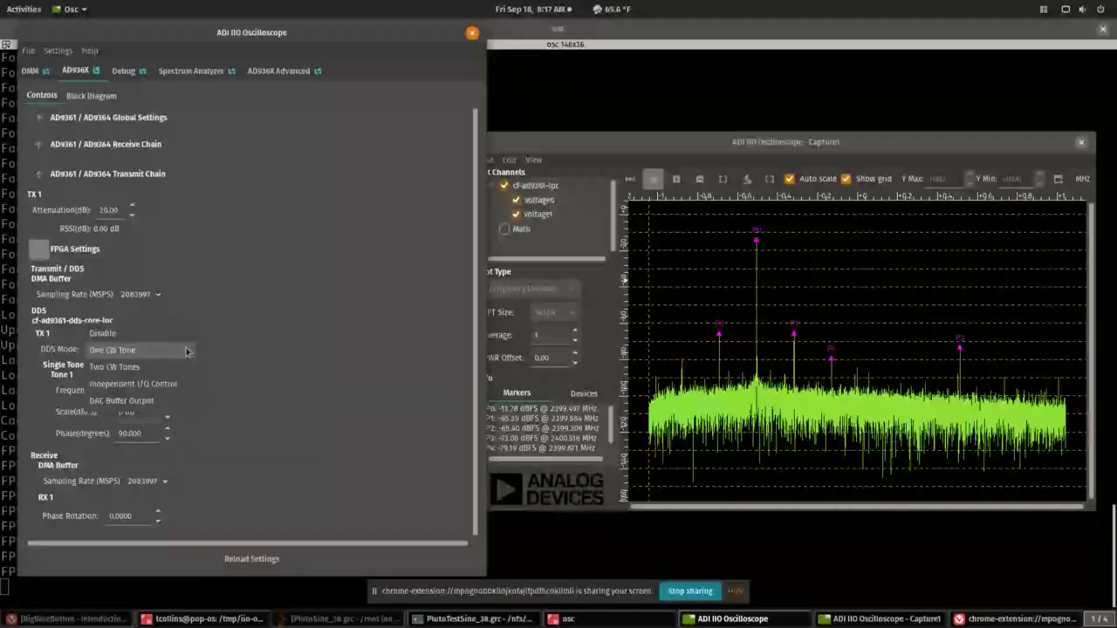
left_click(160, 401)
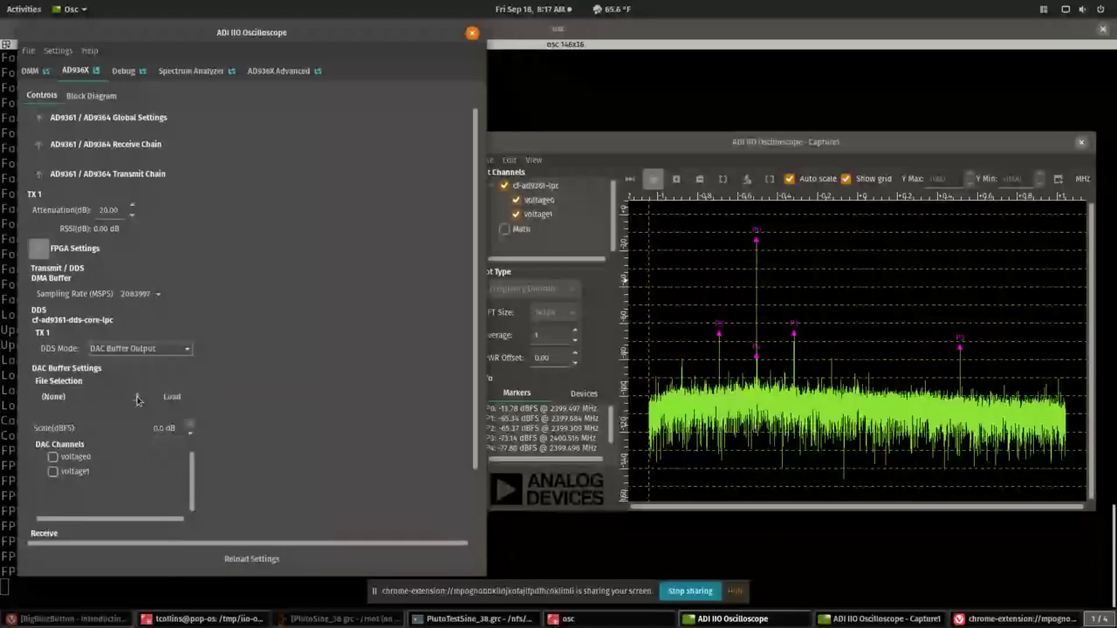
left_click(137, 399)
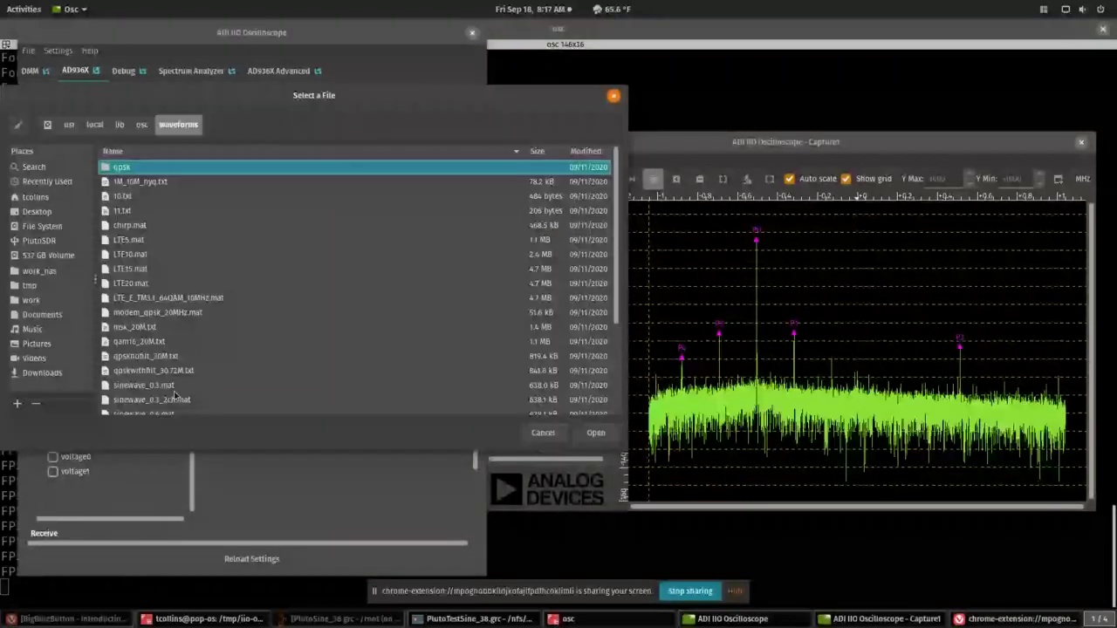
left_click_drag(298, 97, 330, 94)
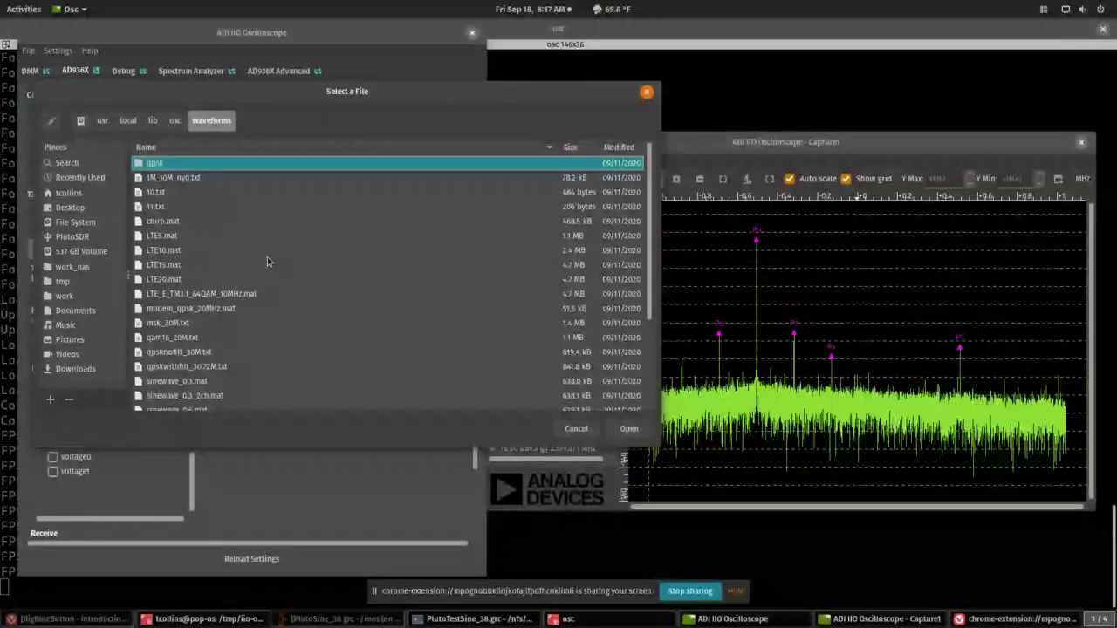
scroll(267, 261, "down", 2)
left_click(221, 319)
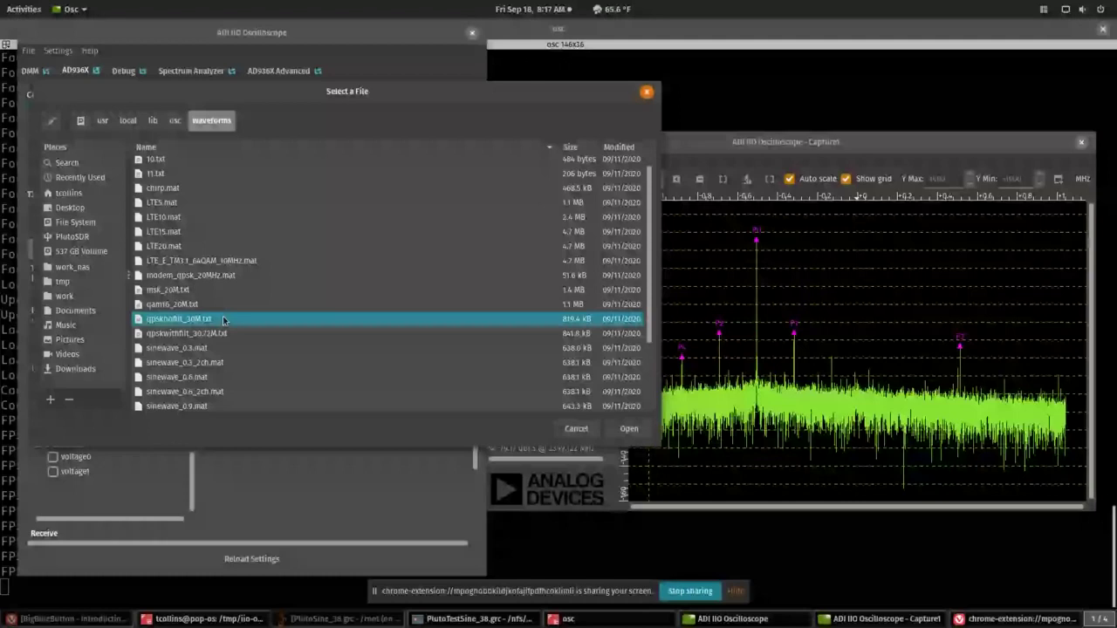
left_click(628, 430)
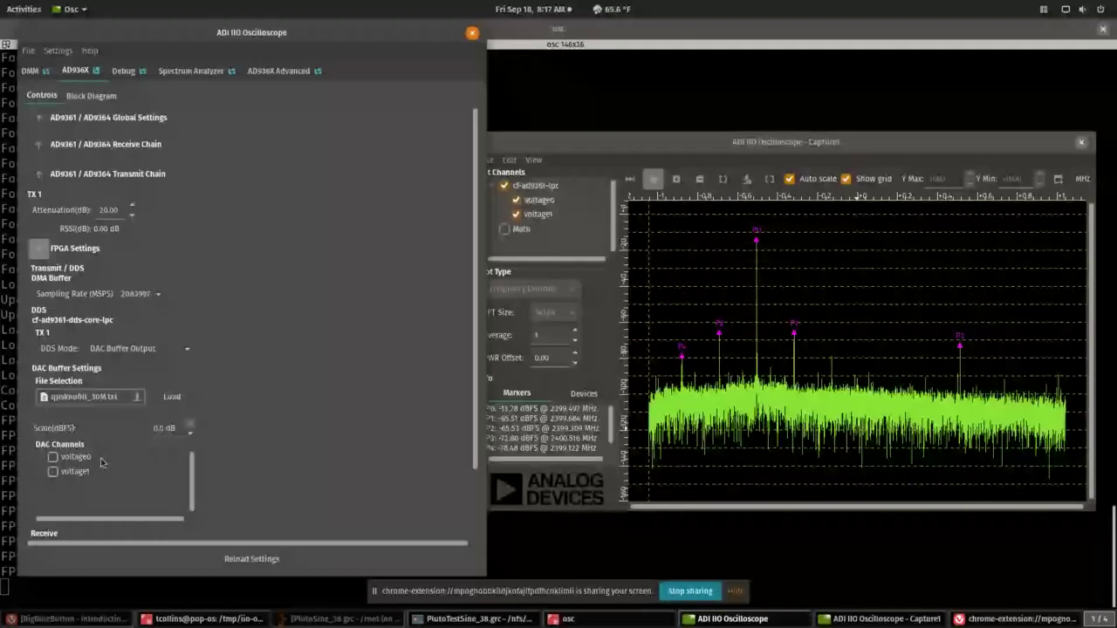
Enable DAC channels voltage0 and voltage1, try to load the waveform, and stop the running capture
left_click(101, 467)
left_click(643, 181)
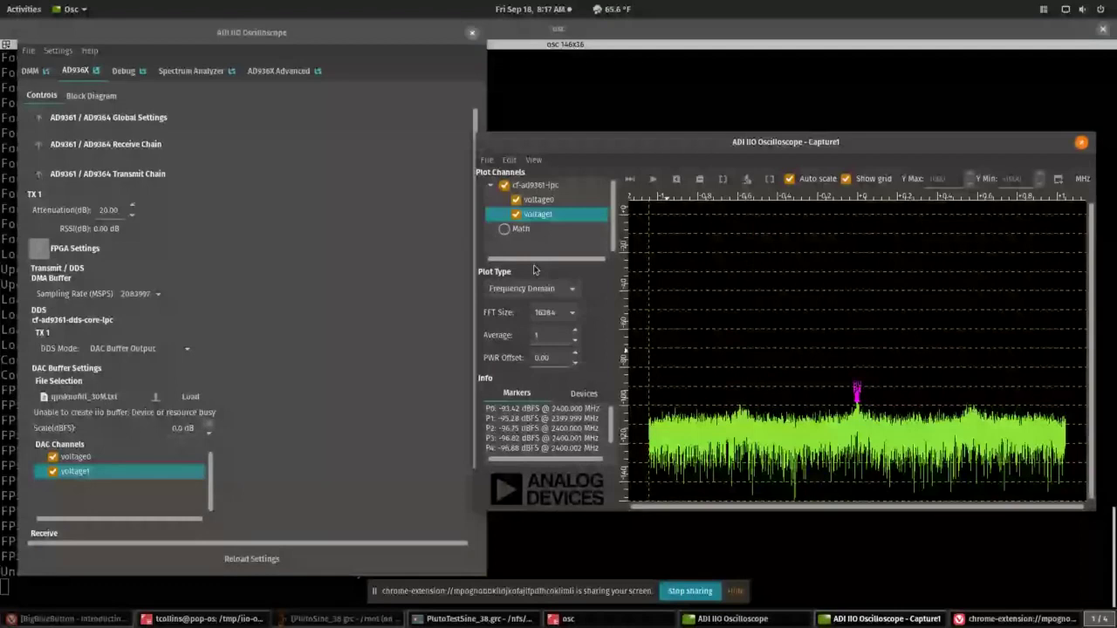
left_click(387, 501)
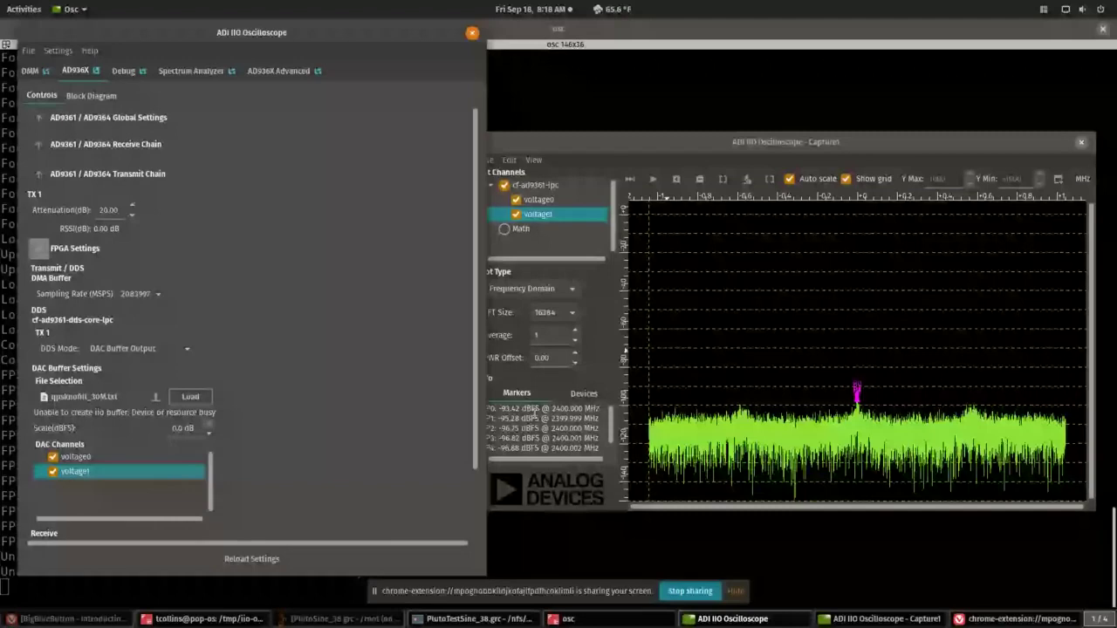
Check the PlutoTestSine_38.grc flowgraph in GNU Radio Companion and the osc terminal output, and return to both IIO Oscilloscope windows
left_click(476, 619)
right_click(489, 619)
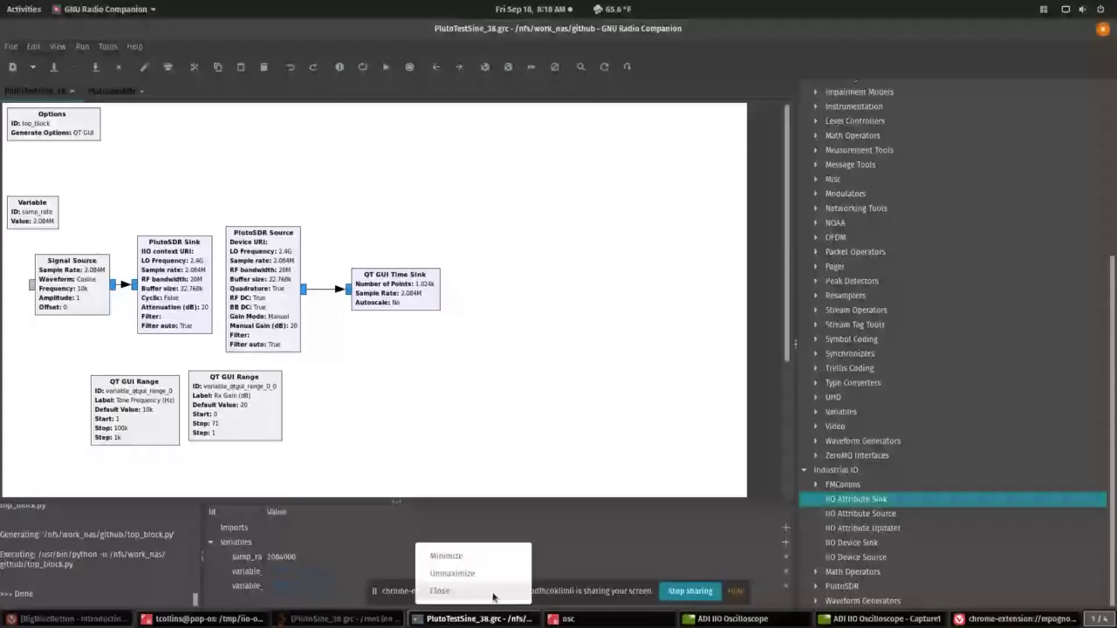
left_click(452, 573)
left_click(109, 438)
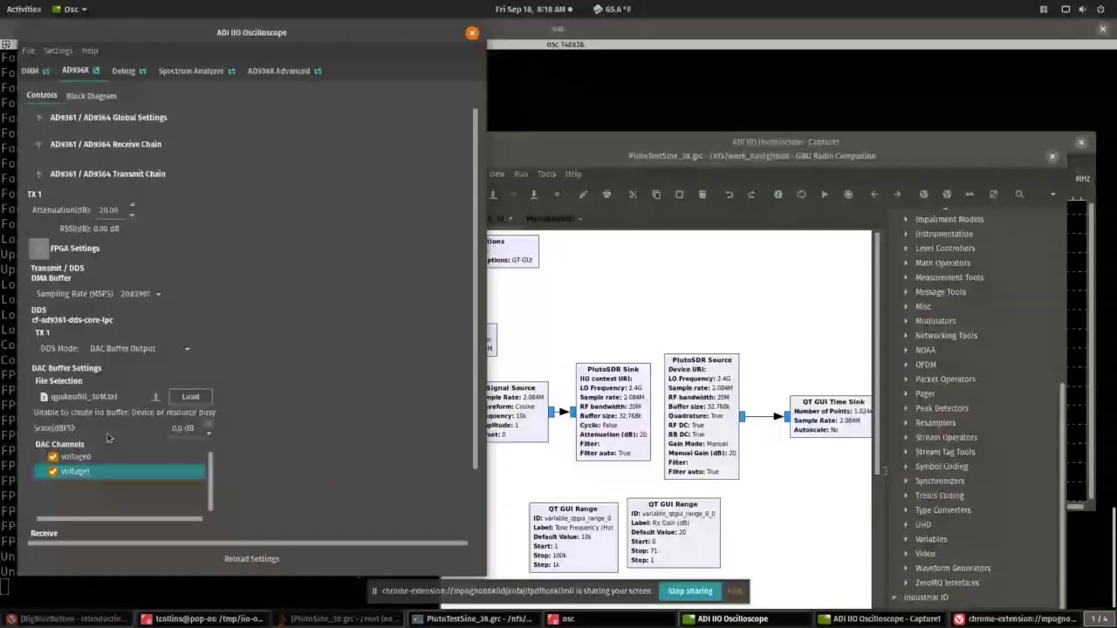
left_click(770, 71)
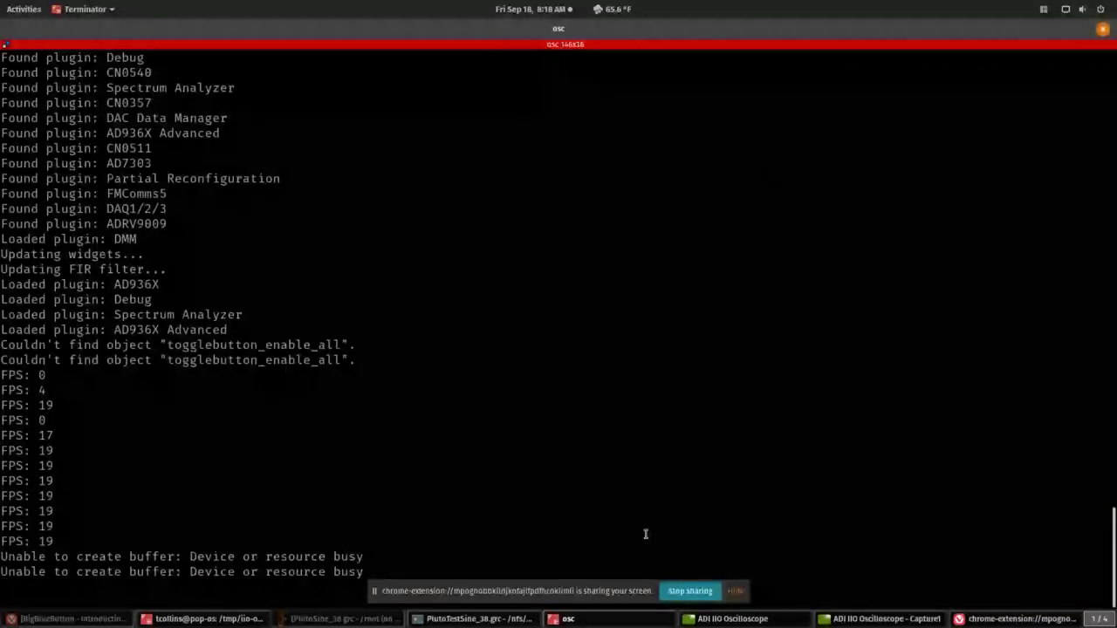
left_click(784, 623)
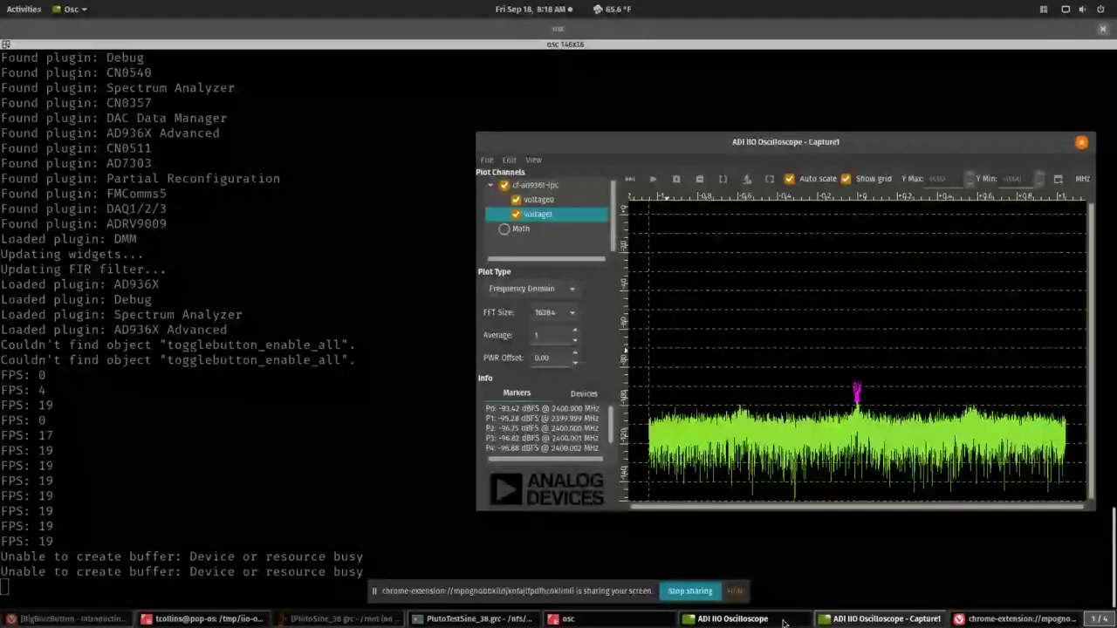
left_click(784, 623)
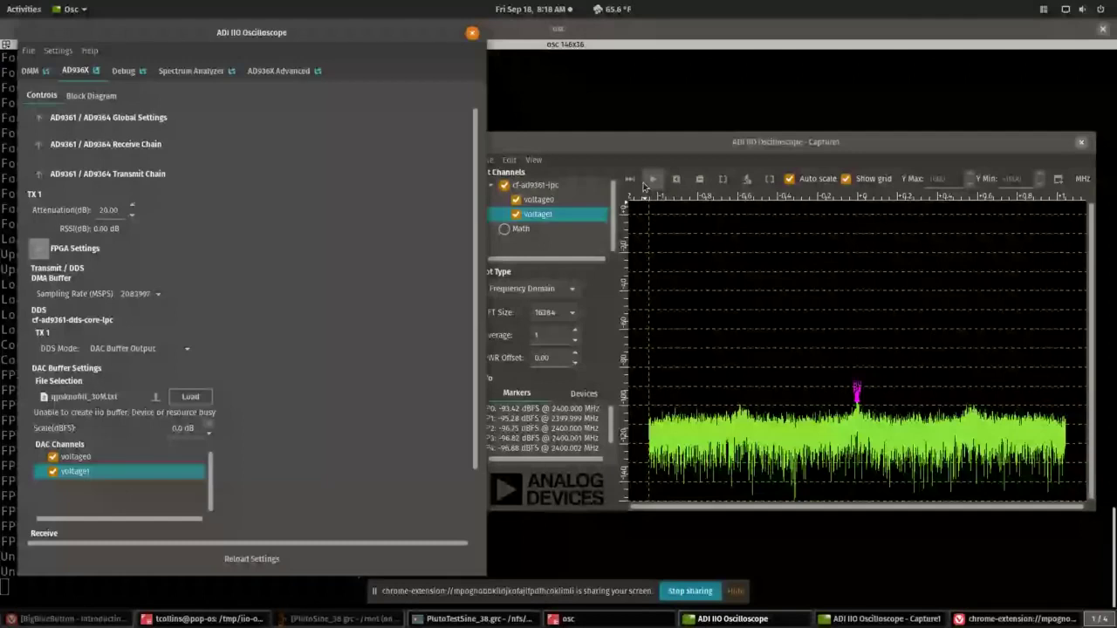
Restart the frequency-domain capture in the capture plot
left_click(646, 185)
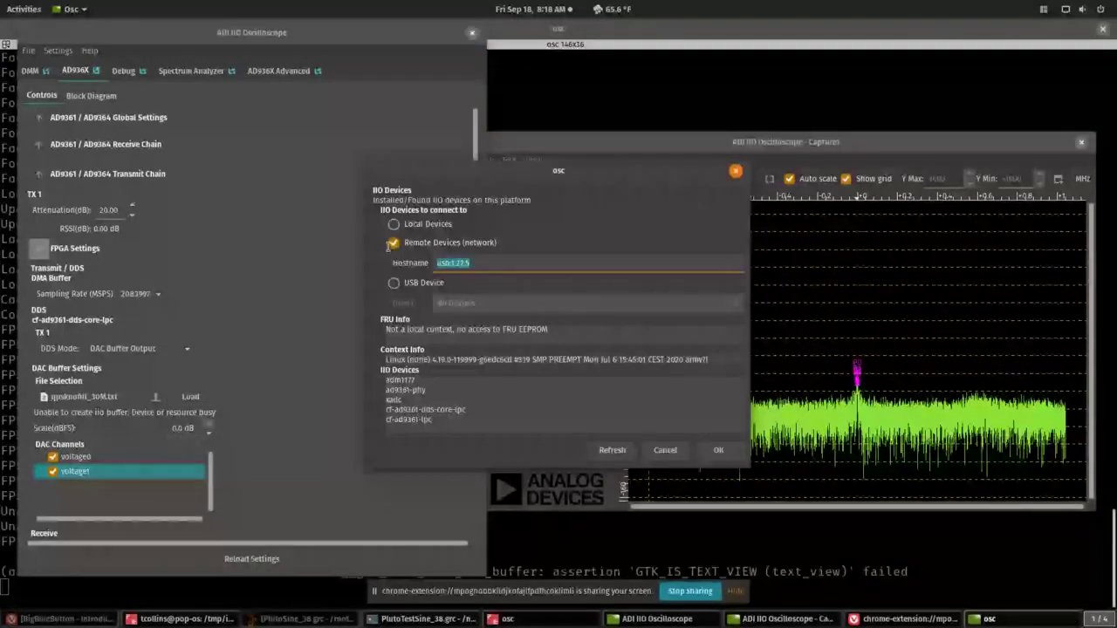
Cancel the device connection dialog, stop the running capture, and retry loading qpsknofilt_30M.txt into the DAC buffer
left_click(645, 448)
left_click(645, 448)
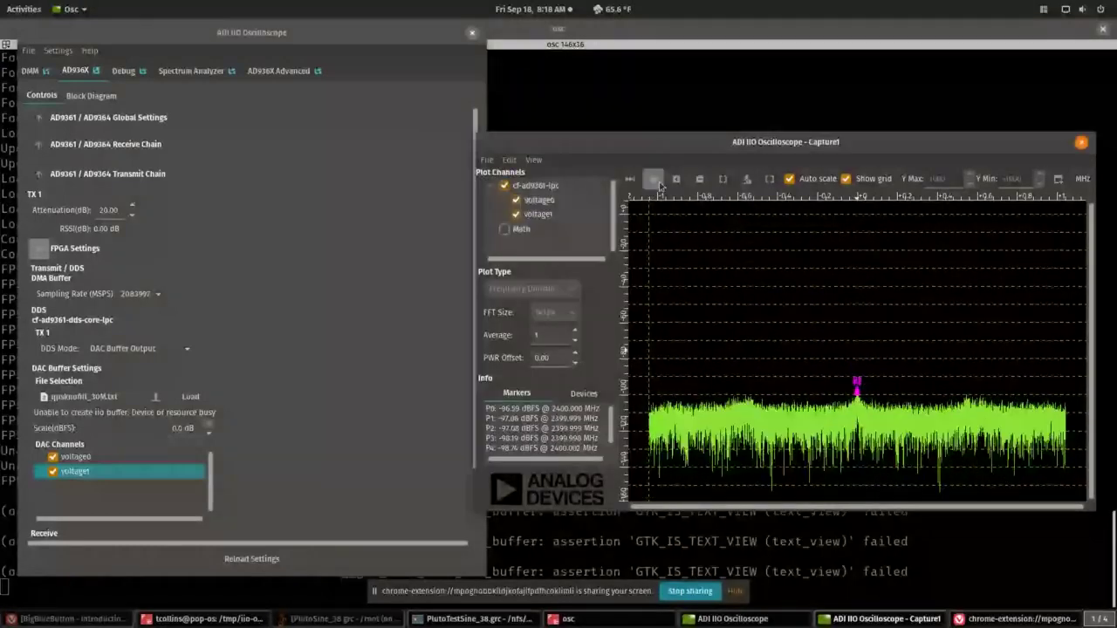
left_click(652, 180)
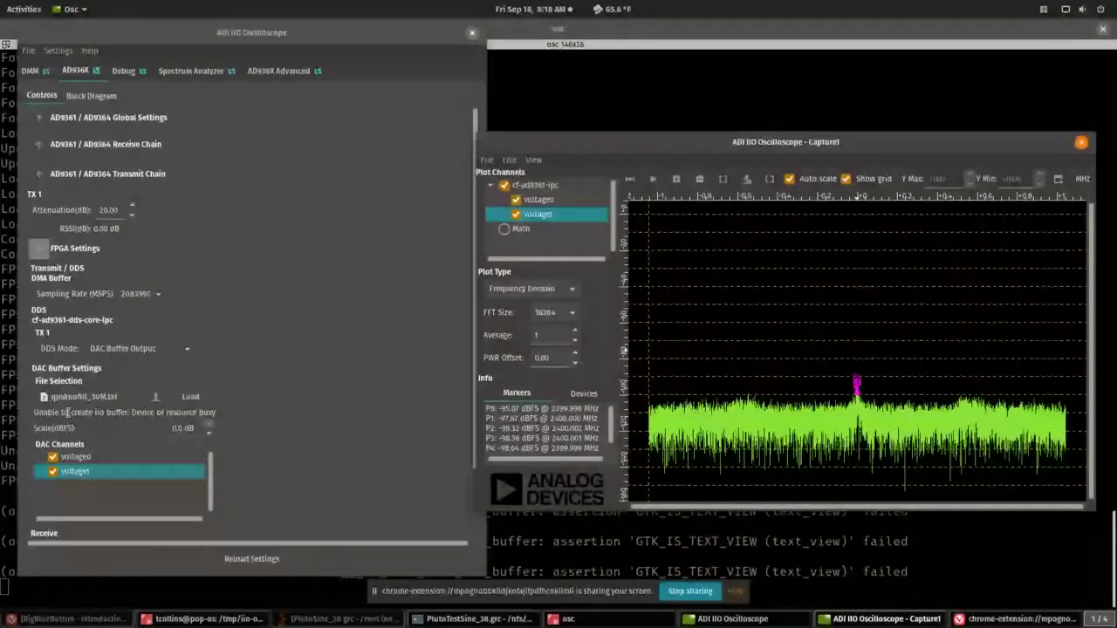
left_click(200, 395)
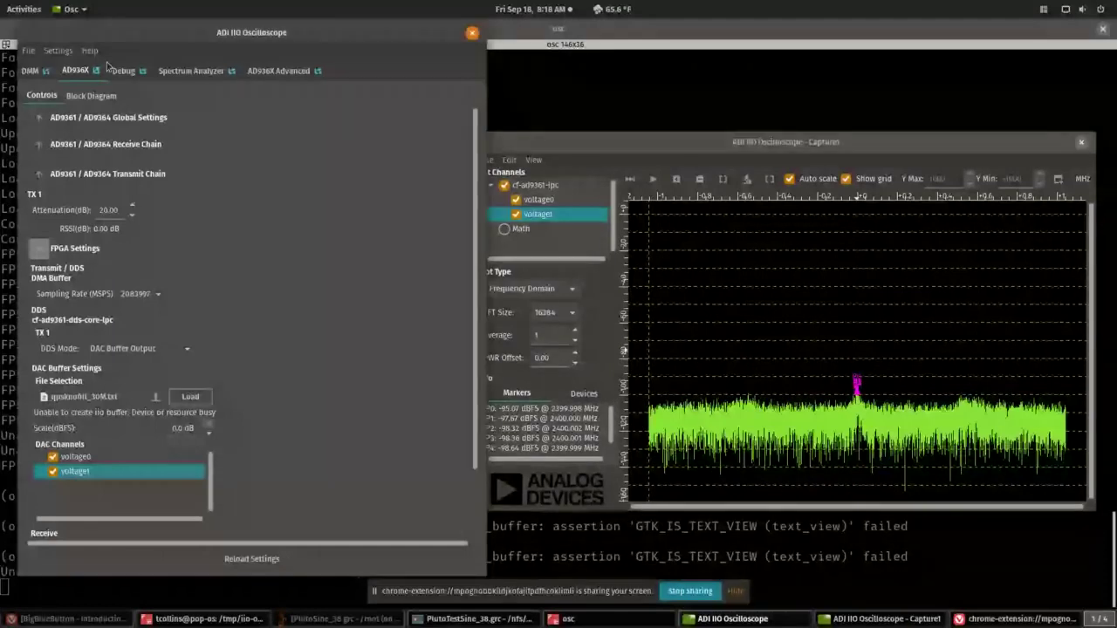
Reconnect to the remote network device using the hostname ip:192.168.2.1
triple_click(496, 262)
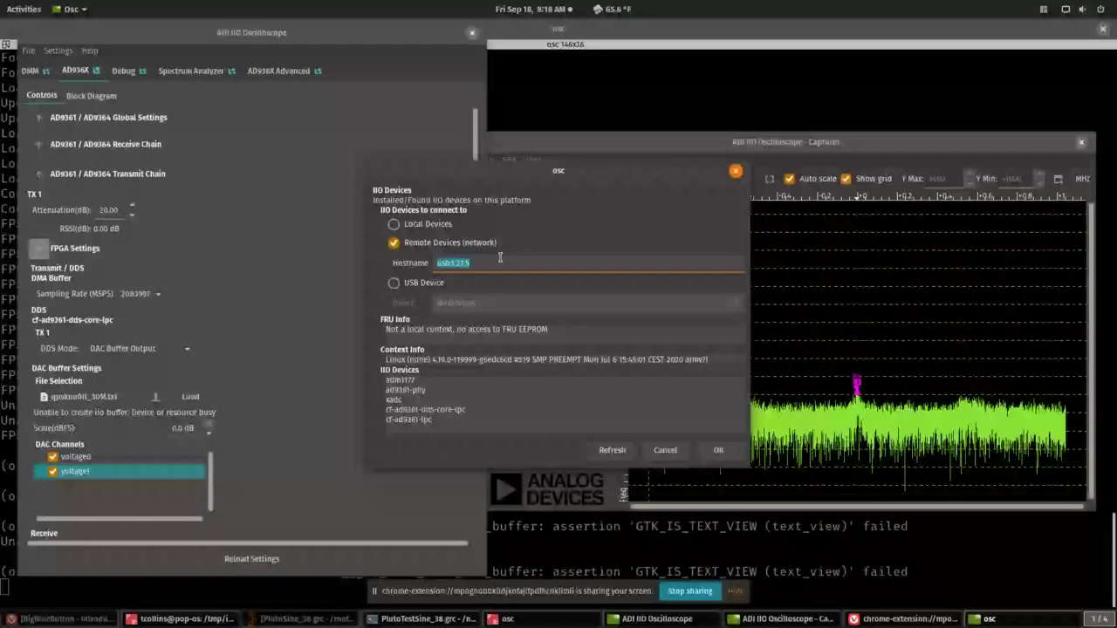
type("ip:192.168.2.1")
left_click(612, 448)
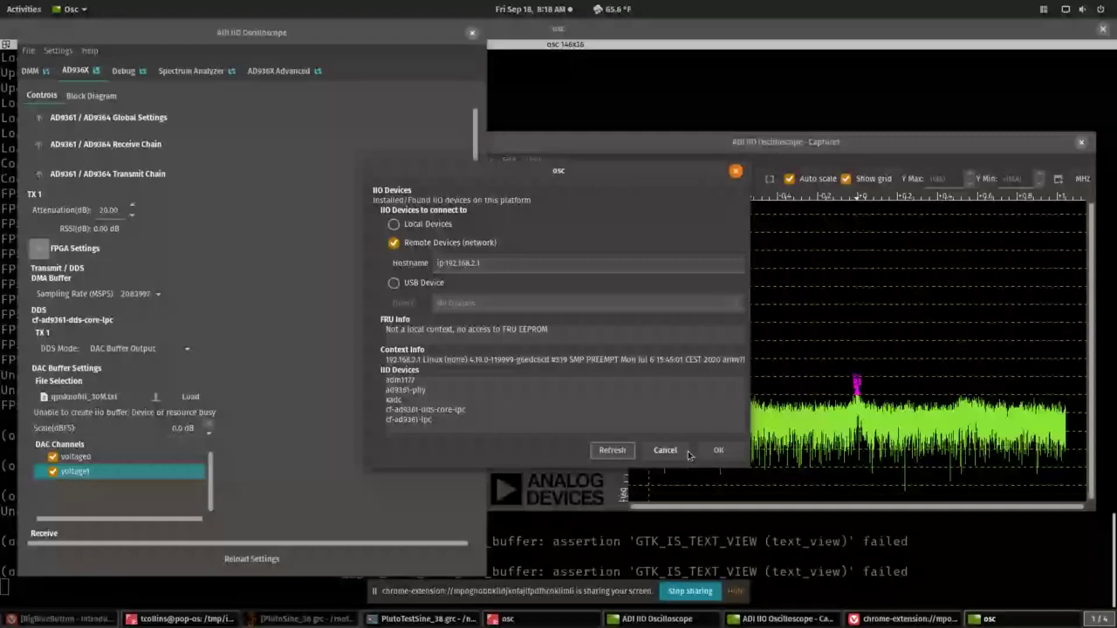
left_click(718, 450)
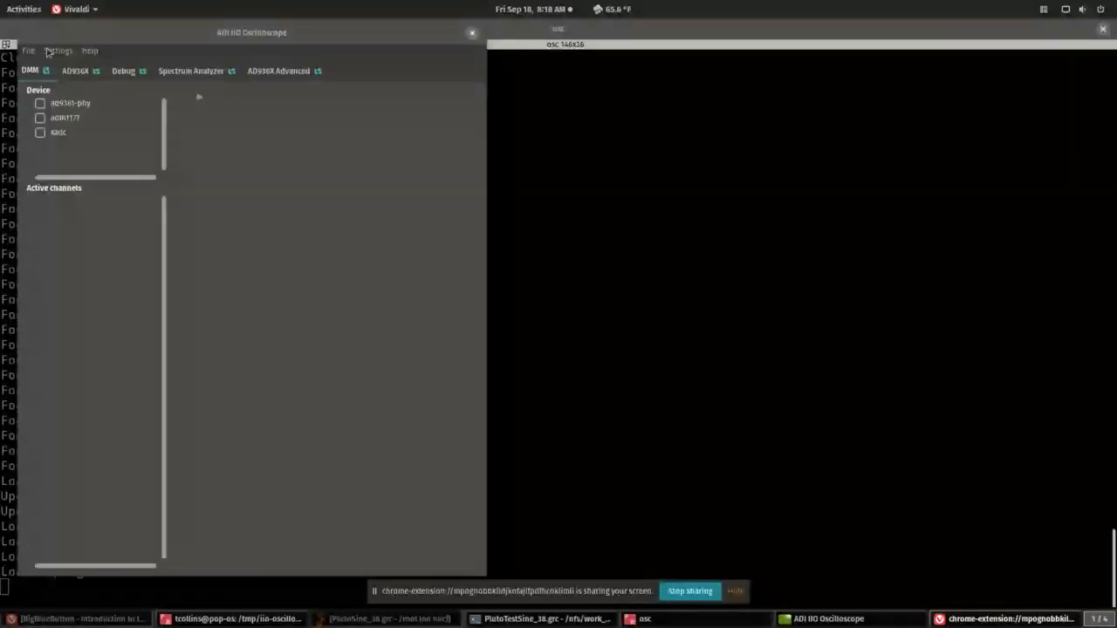
Open a new capture plot, enable voltage0 and voltage1 in Frequency Domain with FFT size 16384, and start the capture
left_click(43, 68)
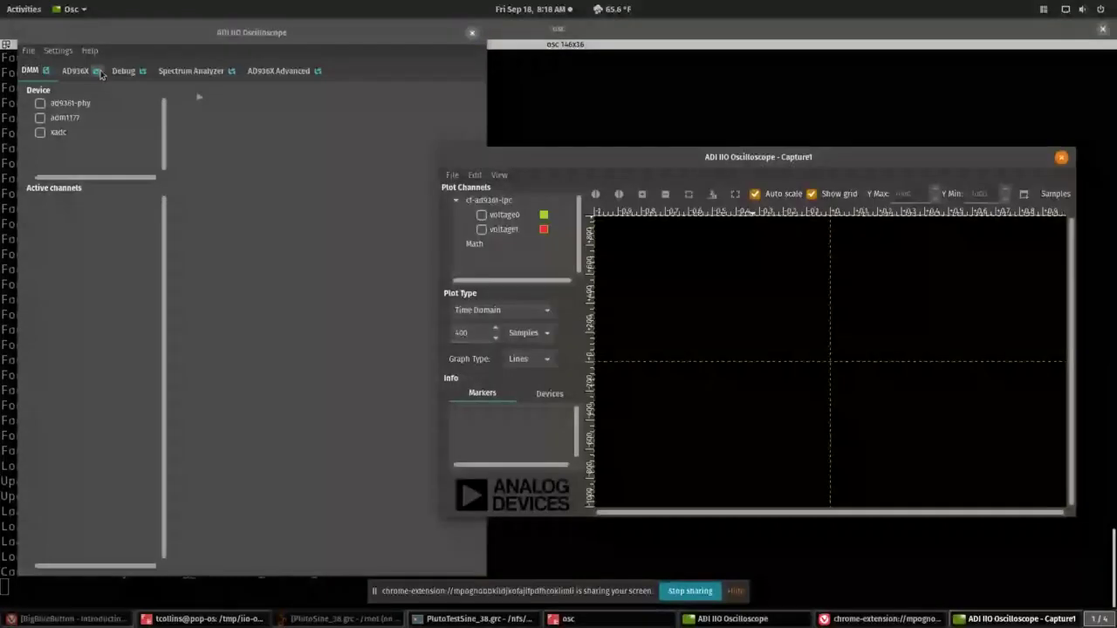
left_click(76, 71)
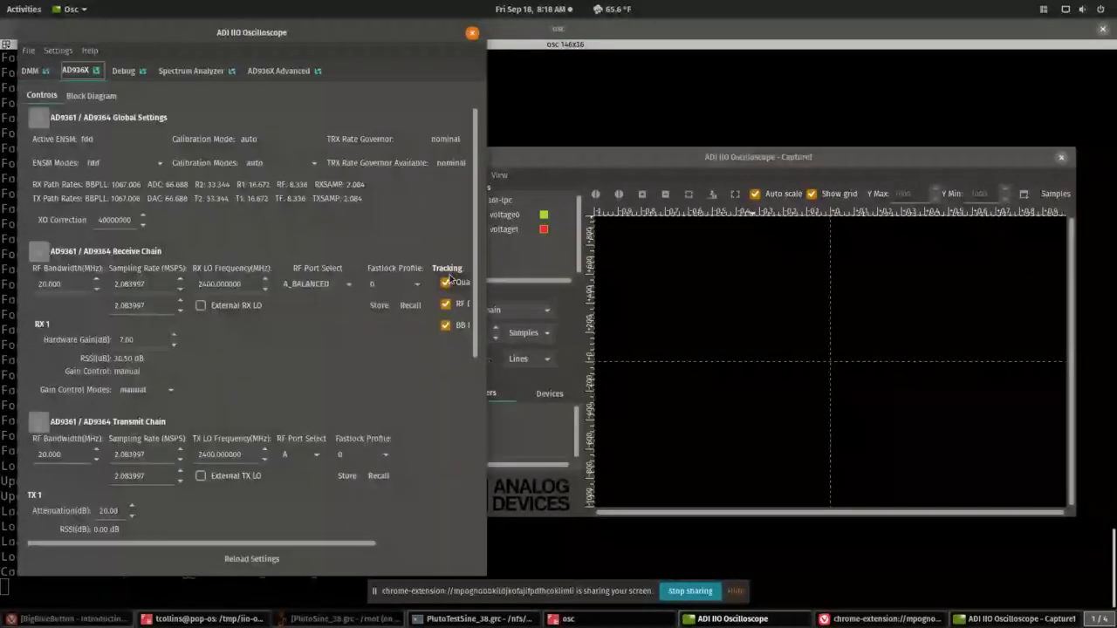
scroll(450, 278, "down", 5)
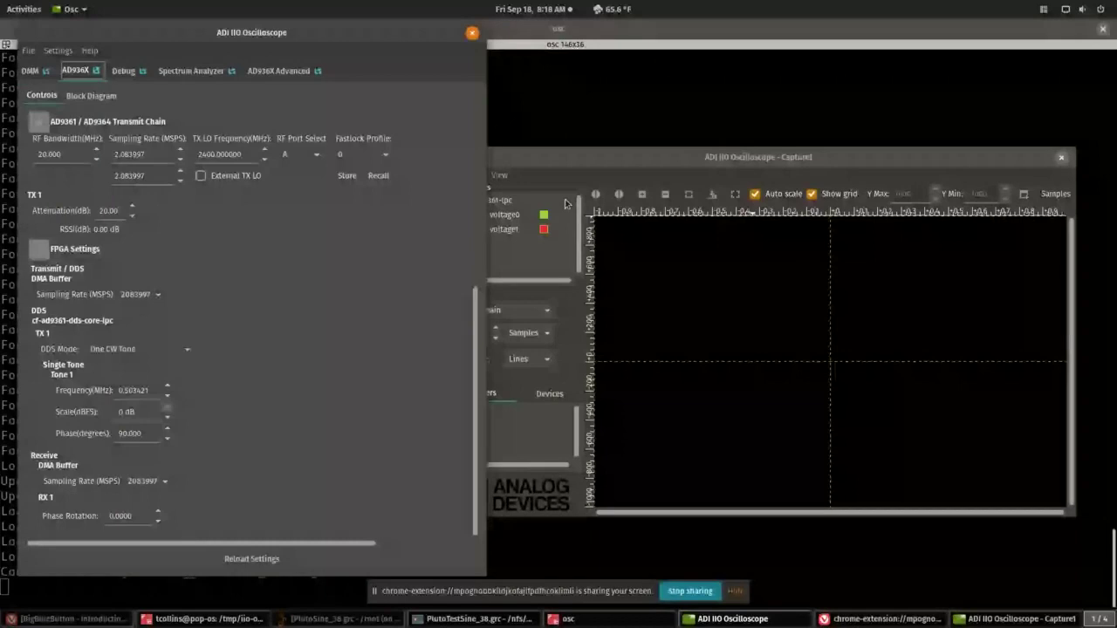
left_click(566, 204)
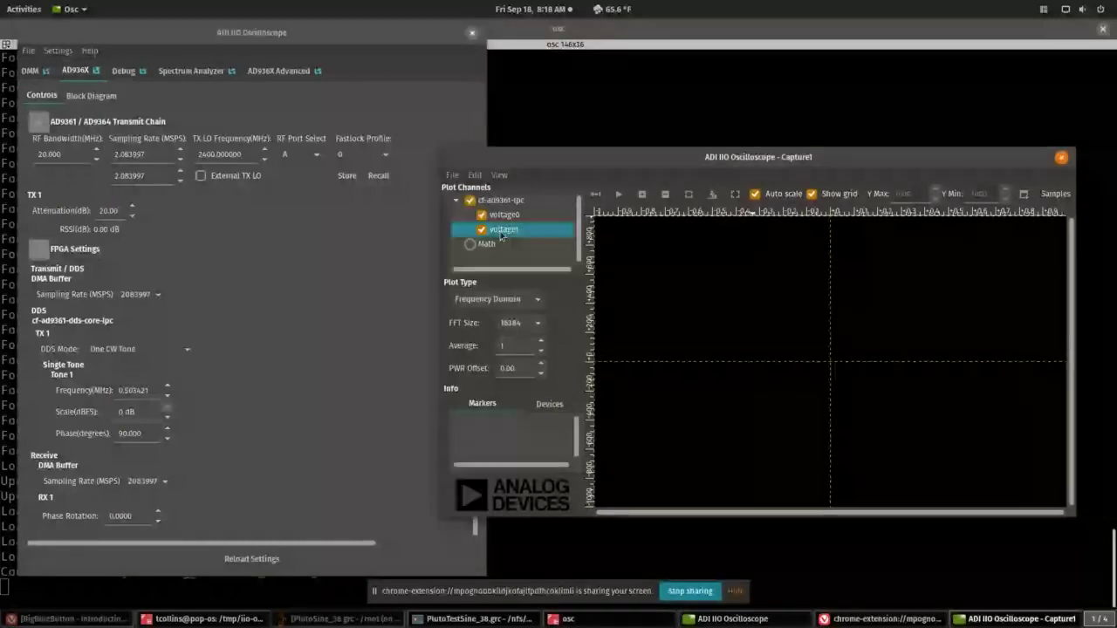
left_click(617, 195)
Set the TX 1 DDS mode to DAC Buffer Output and choose qpsknofilt_30M.txt as the waveform file
left_click(184, 441)
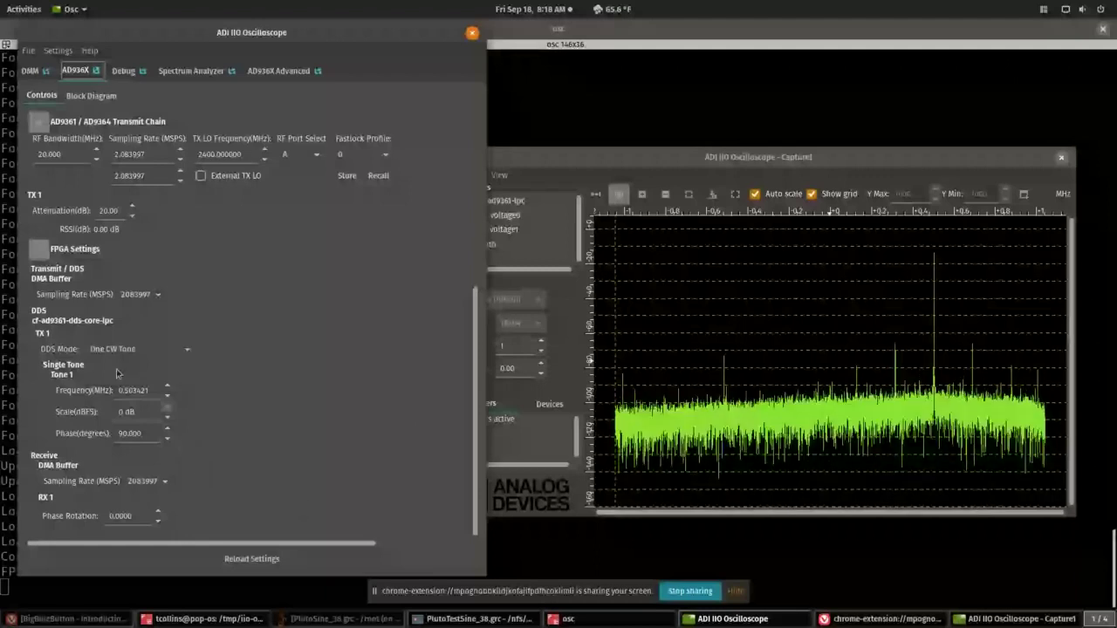
left_click(139, 348)
left_click(74, 404)
left_click(75, 401)
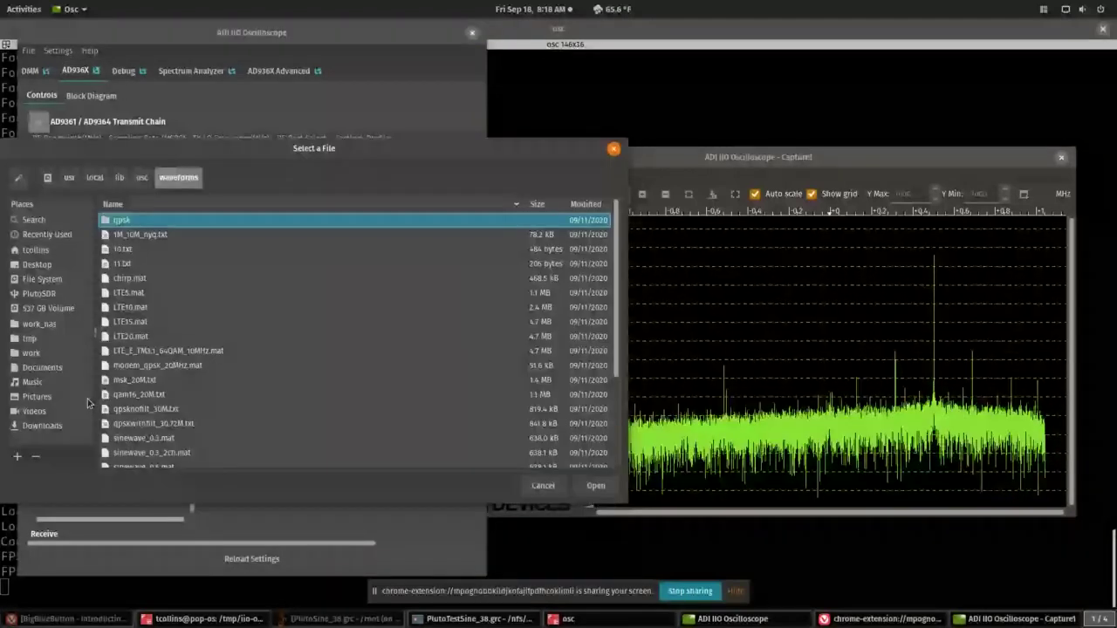
scroll(178, 387, "down", 1)
left_click(184, 376)
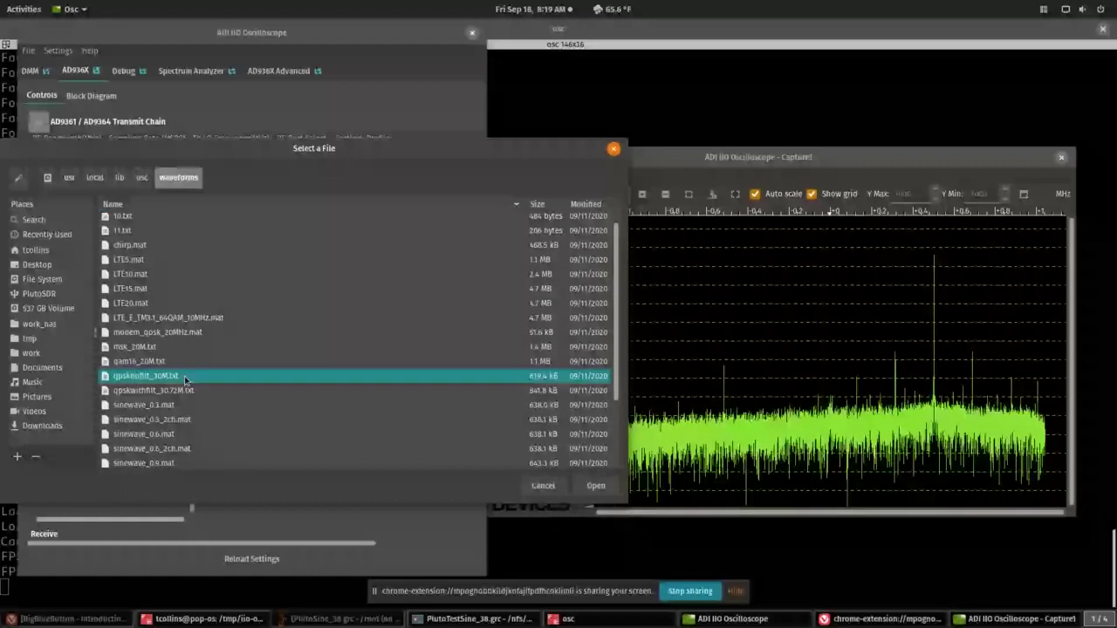
left_click(596, 486)
Enable DAC channels voltage0 and voltage1 and try to load the selected waveform
left_click(52, 457)
left_click(53, 471)
left_click(193, 398)
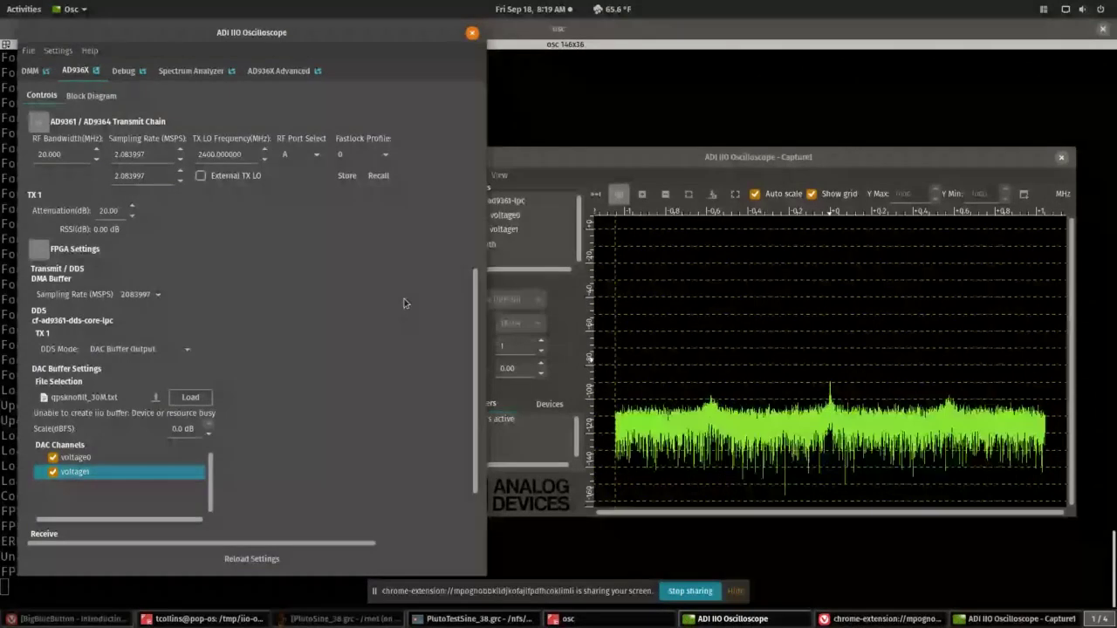
Rearrange the two oscilloscope windows, select qpskwithfilt_30.72M.txt as the DAC buffer file, and try to load it
left_click_drag(370, 36, 395, 48)
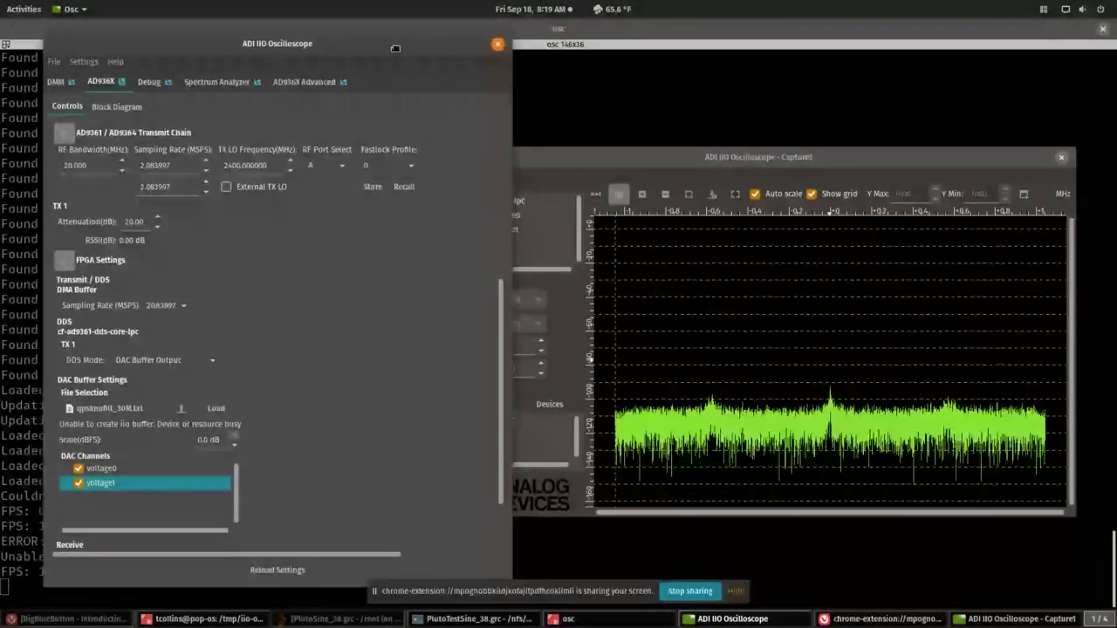
left_click_drag(760, 173, 774, 147)
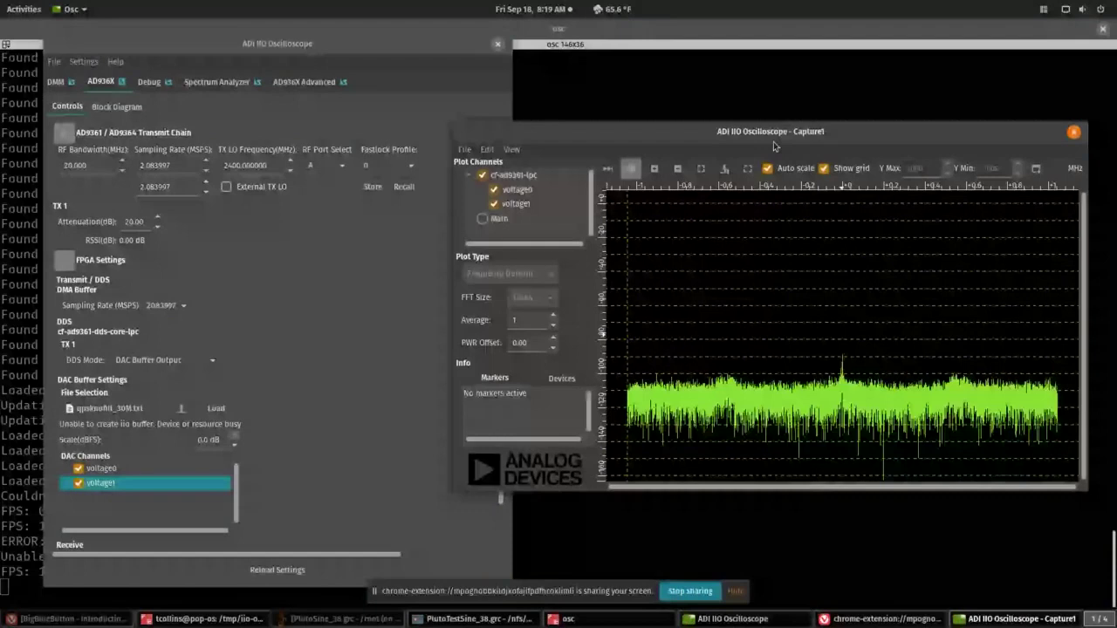
left_click(109, 408)
left_click(175, 365)
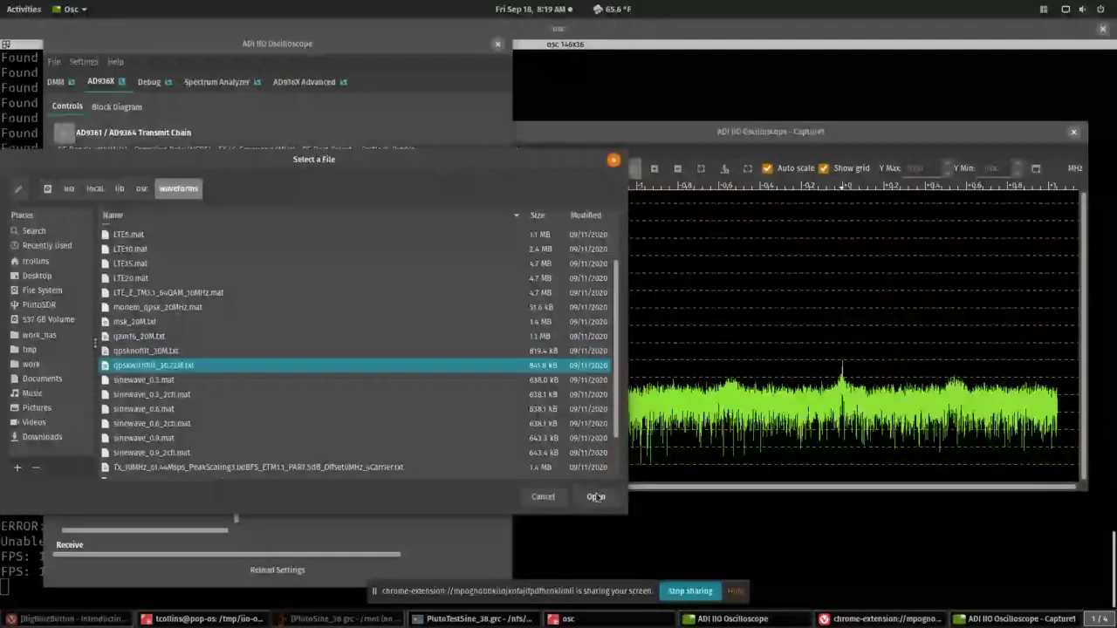
left_click(596, 497)
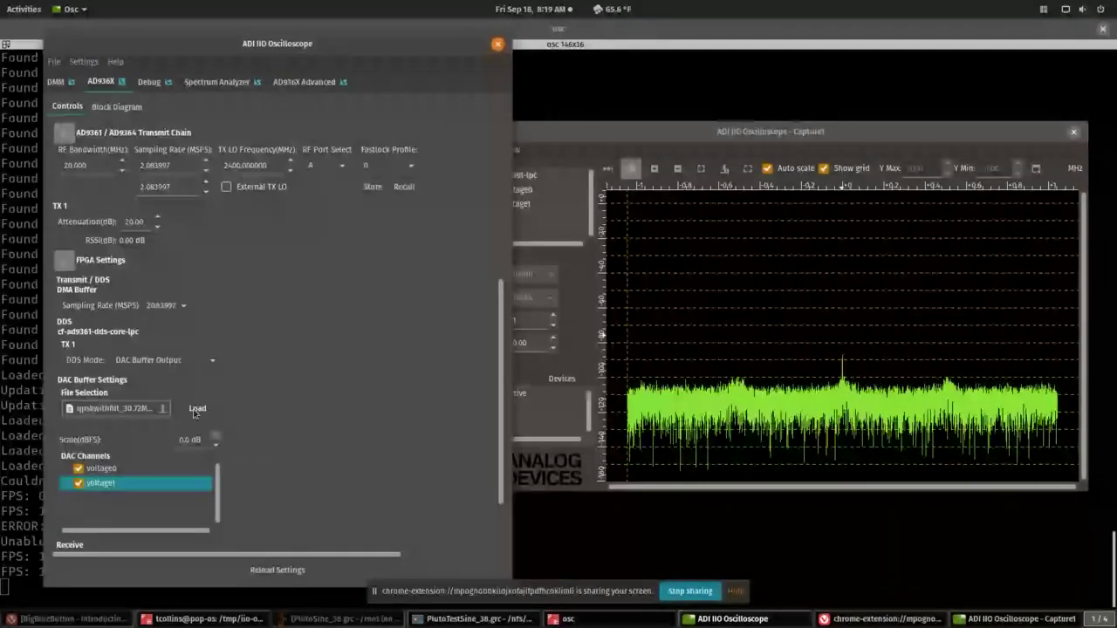
left_click(197, 411)
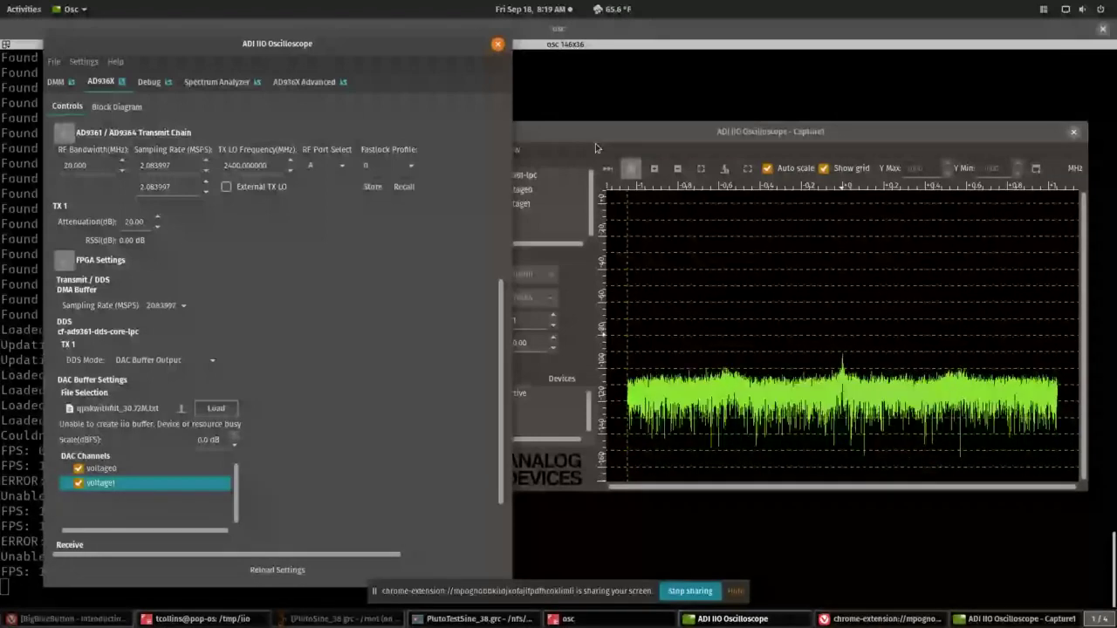
Switch the TX 1 DDS mode through Disable and One CW Tone and back to DAC Buffer Output
scroll(163, 368, "up", 4)
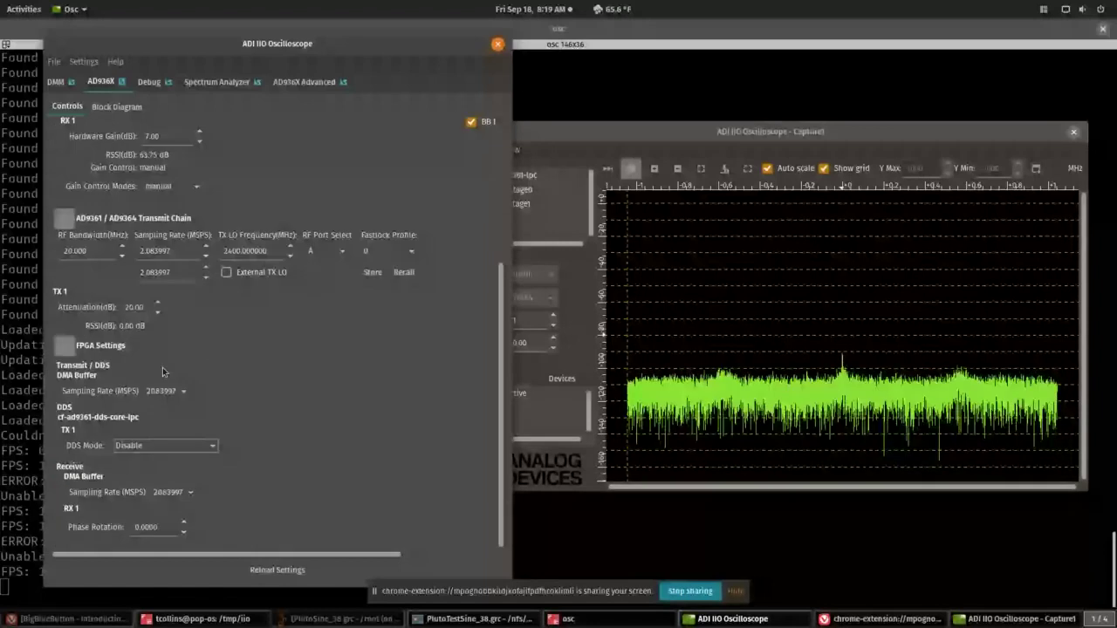
left_click(170, 445)
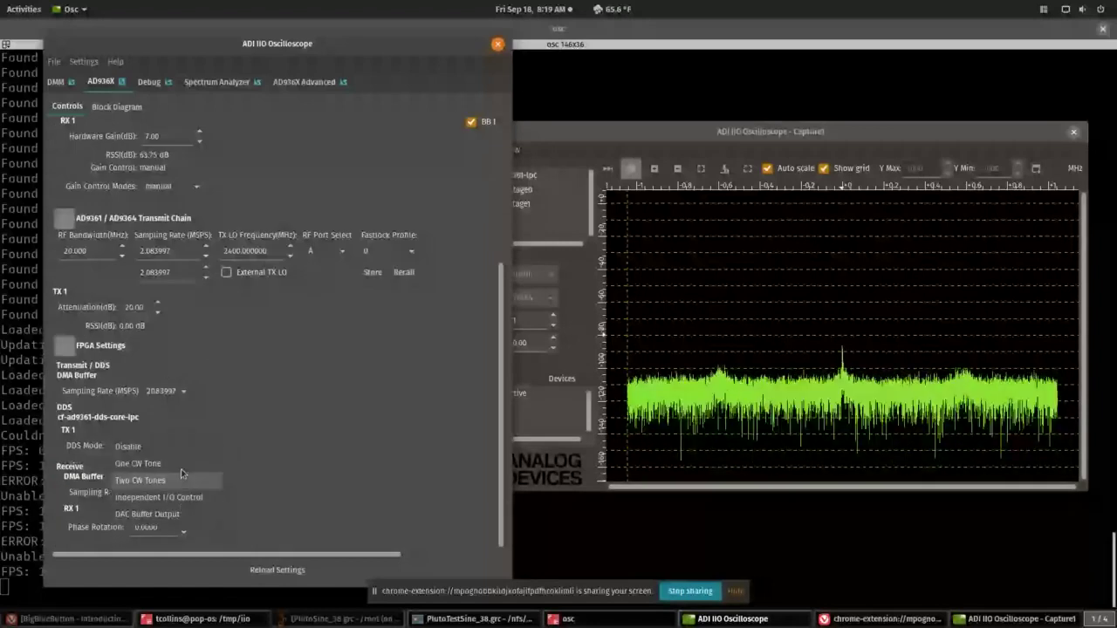
left_click(170, 464)
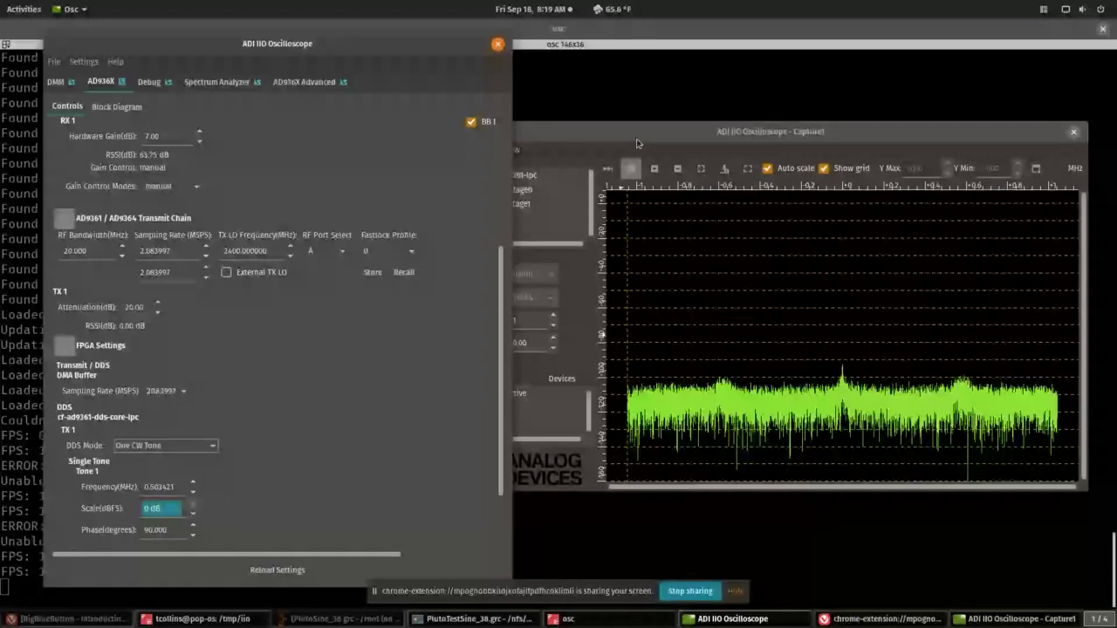
left_click(166, 445)
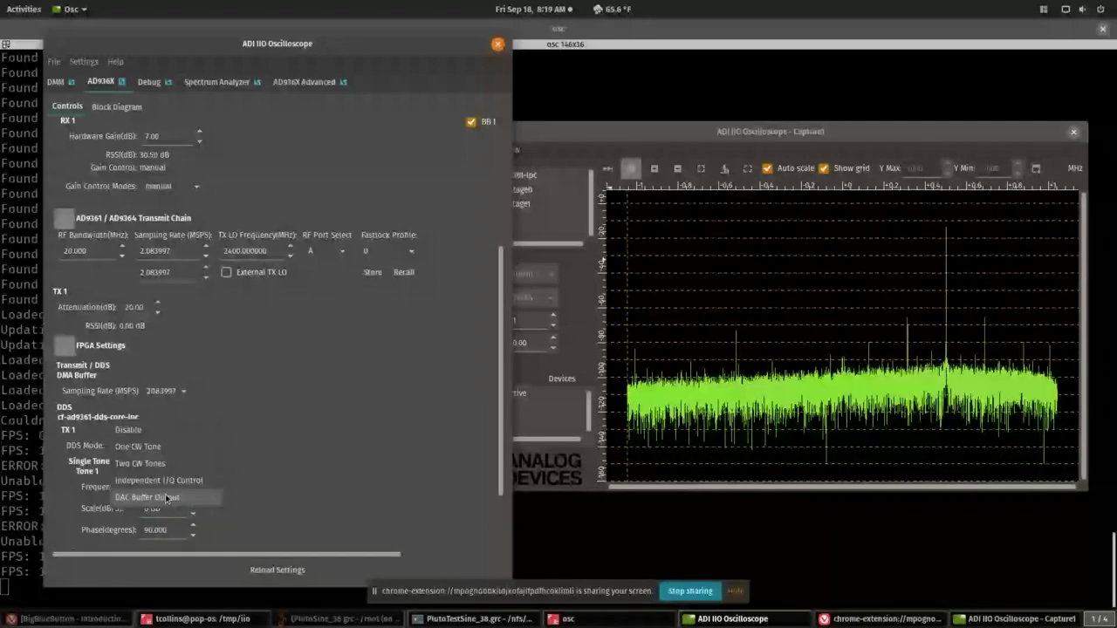
left_click(158, 494)
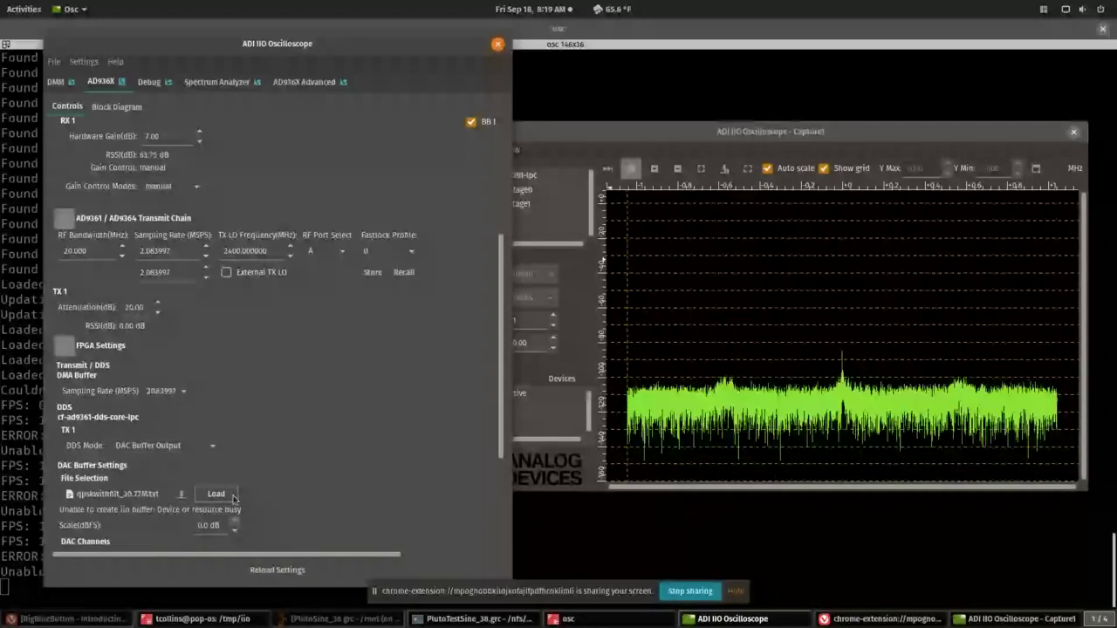
Connect to a different remote network device using the hostname ip:192.168.86.35
left_click_drag(280, 44, 318, 66)
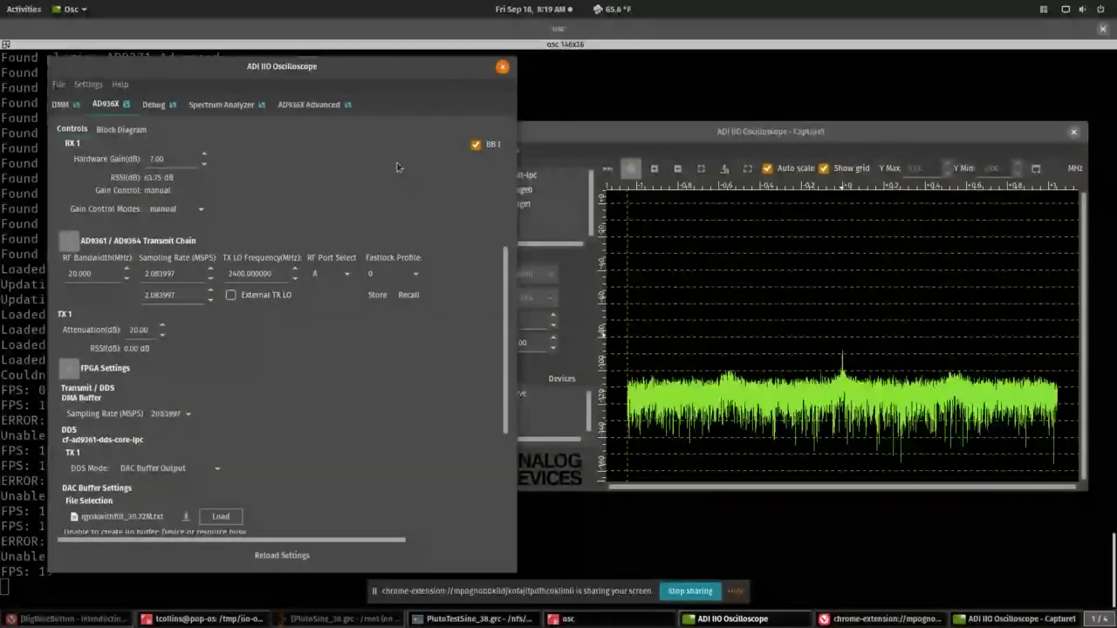
left_click_drag(344, 69, 327, 66)
left_click(42, 80)
mouse_move(102, 80)
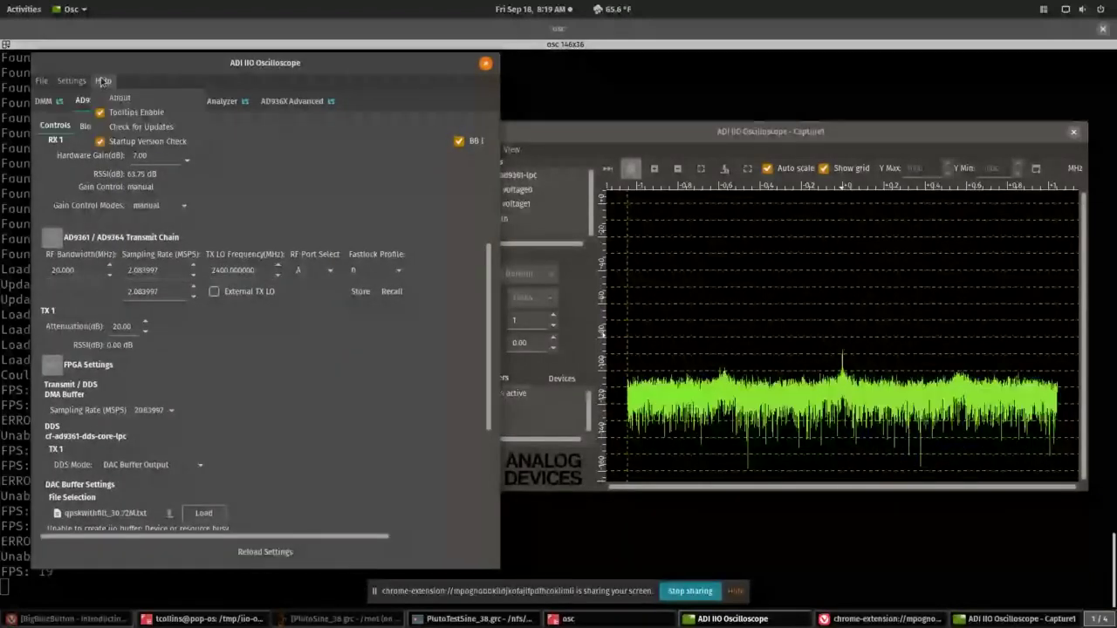
left_click(120, 97)
left_click(506, 264)
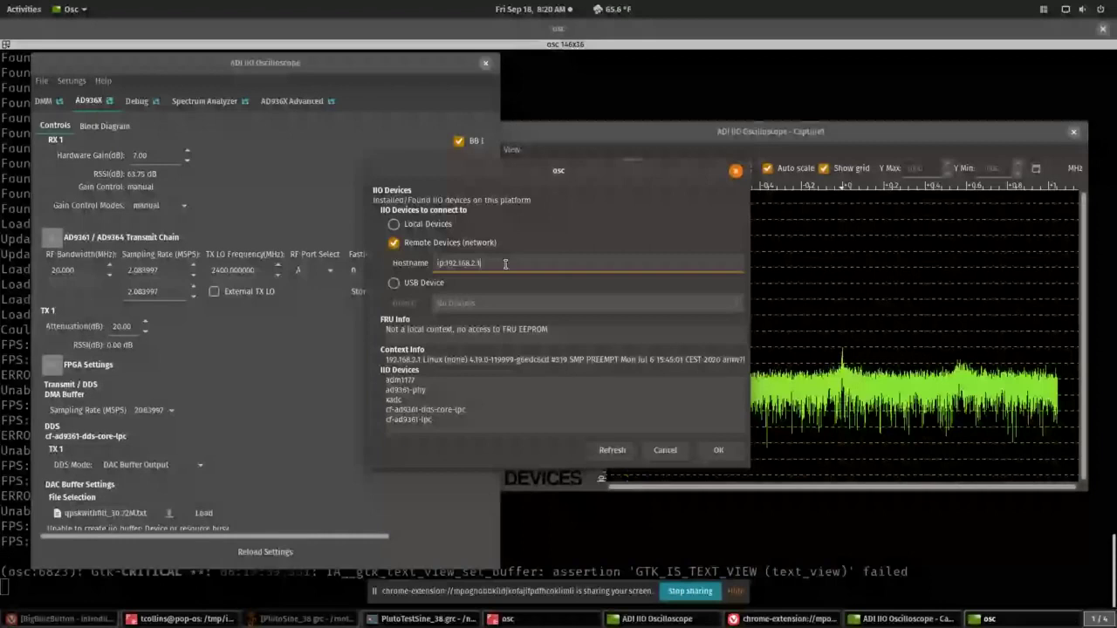
key("BackSpace")
key("BackSpace")
key("BackSpace")
type("86.35")
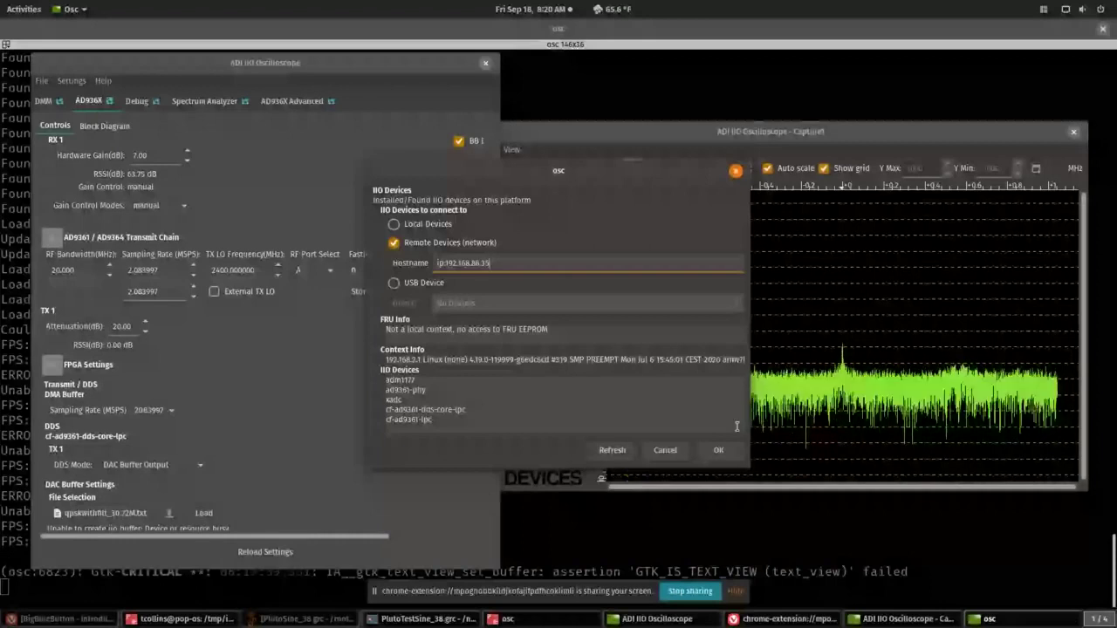
key("Return")
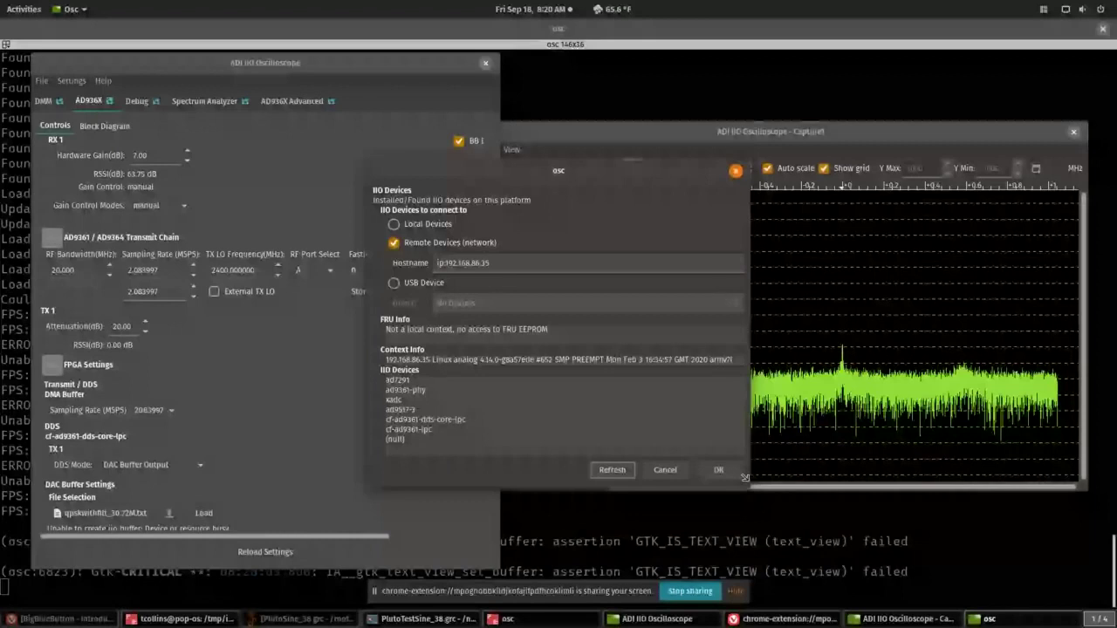
left_click(656, 469)
Open a new capture plot and run a 400-sample time-domain capture of voltage0 and voltage1
left_click(41, 80)
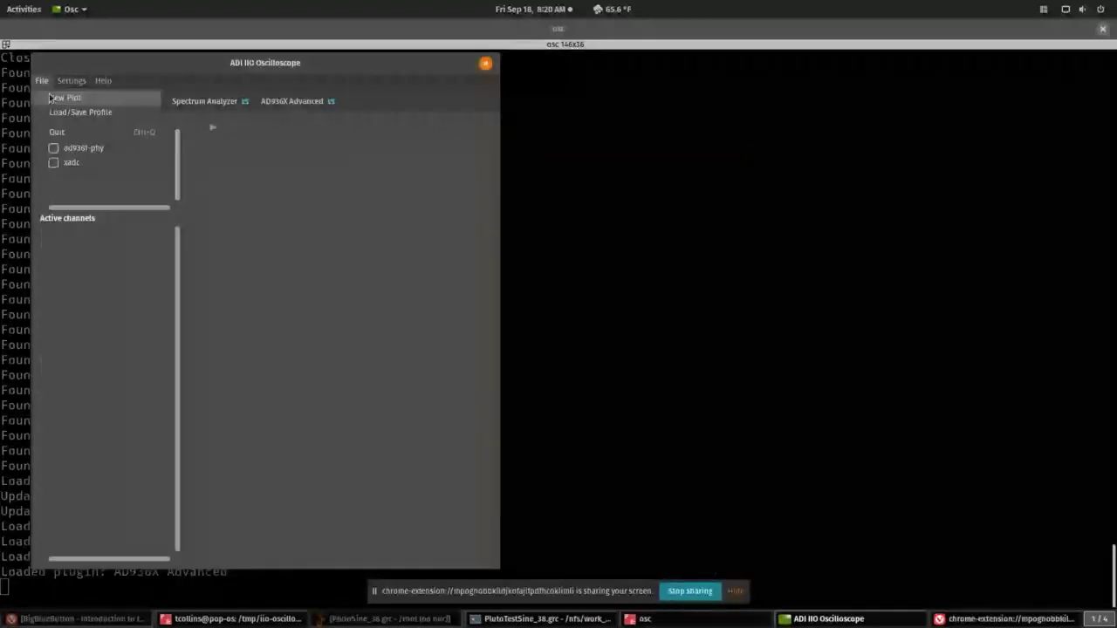
left_click(61, 97)
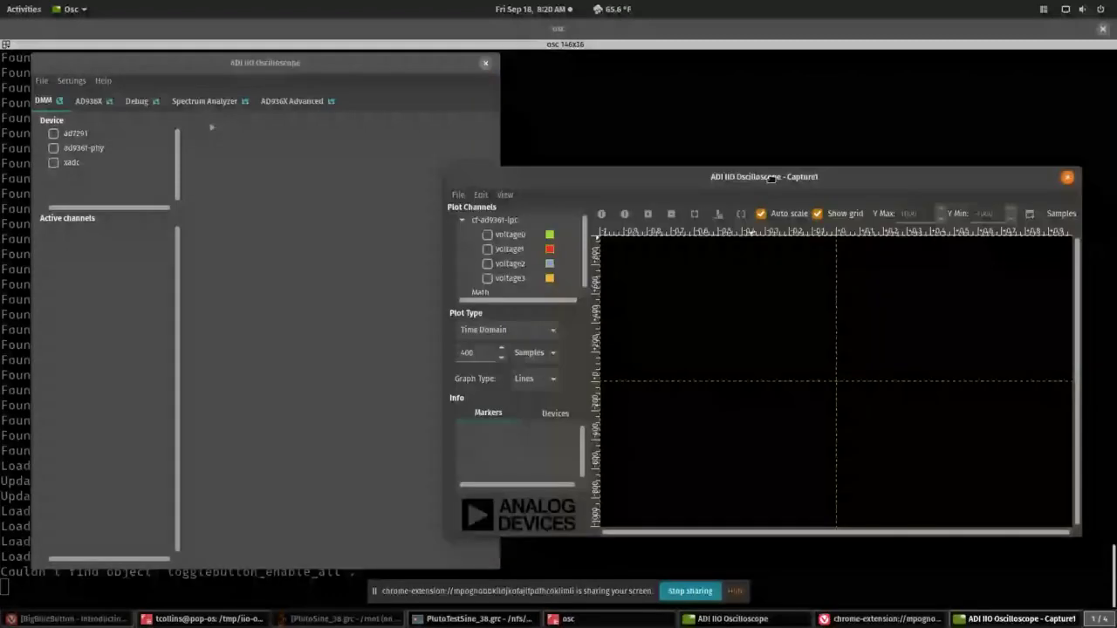
left_click(625, 215)
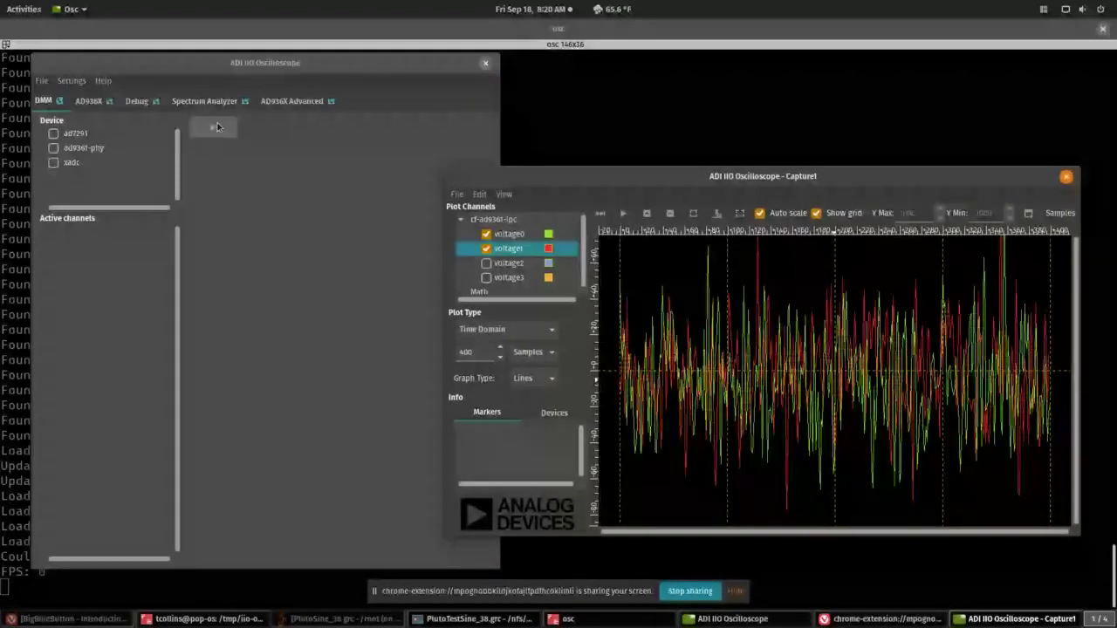
Set the TX 1 DDS mode to DAC Buffer Output in the AD936X transmit settings
left_click(89, 101)
scroll(479, 469, "down", 3)
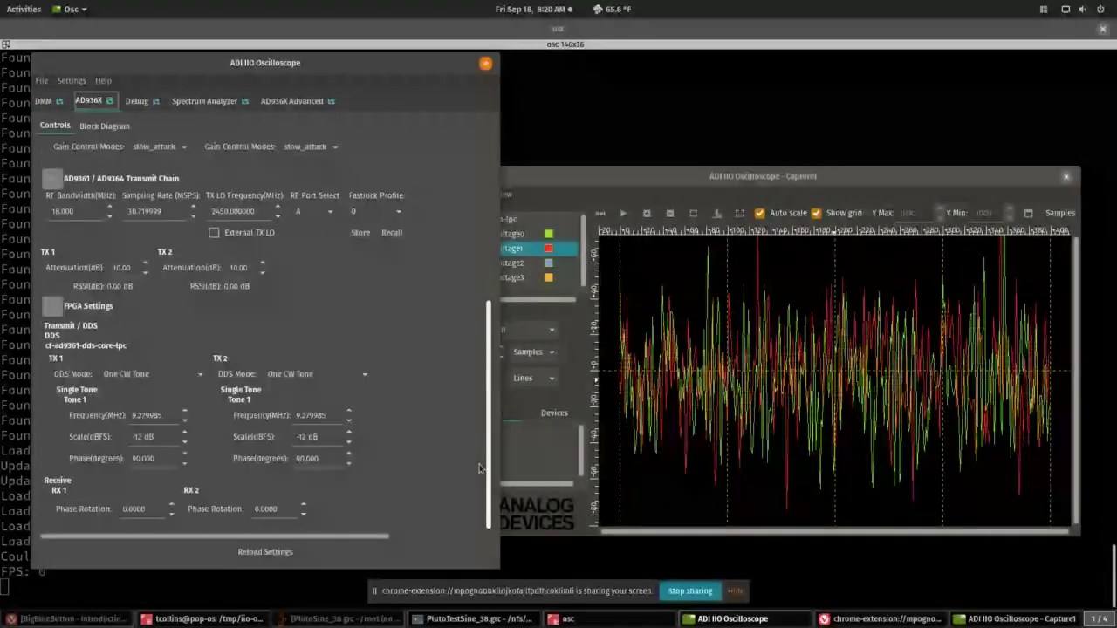
left_click(146, 375)
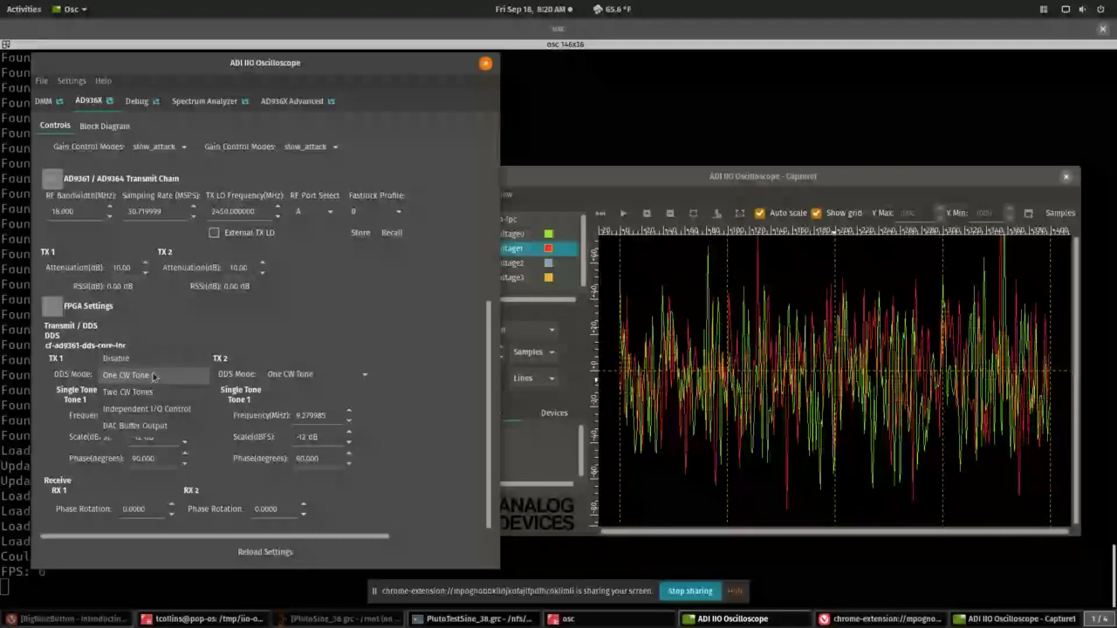
left_click(176, 428)
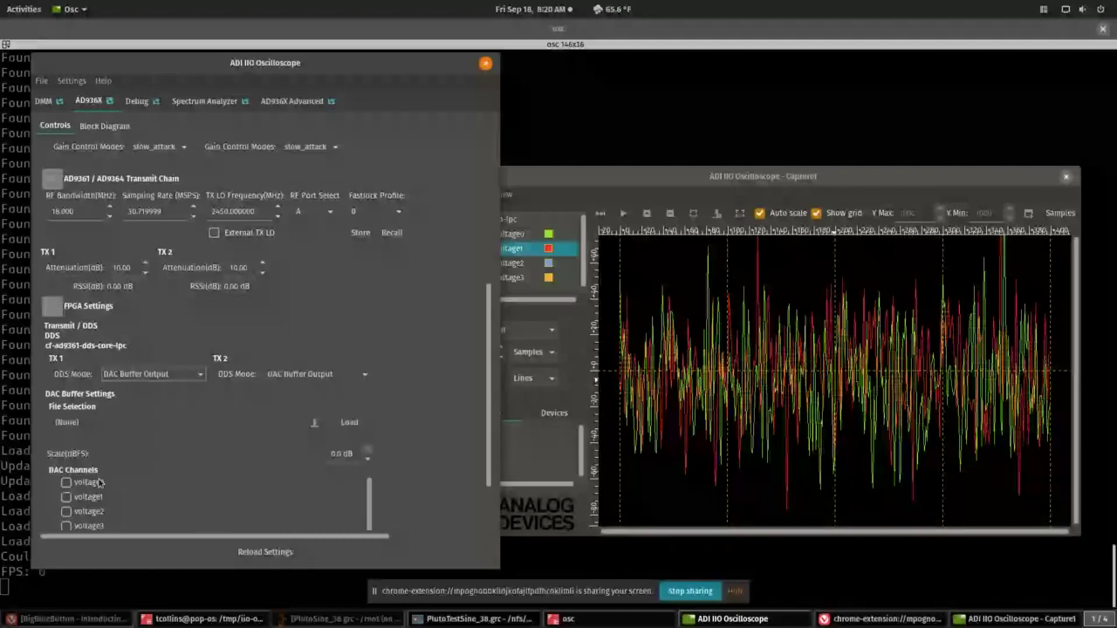
Enable DAC channels voltage0 and voltage1 and load the waveform file qpsknofilt_30M.txt into the DAC buffer
left_click(99, 483)
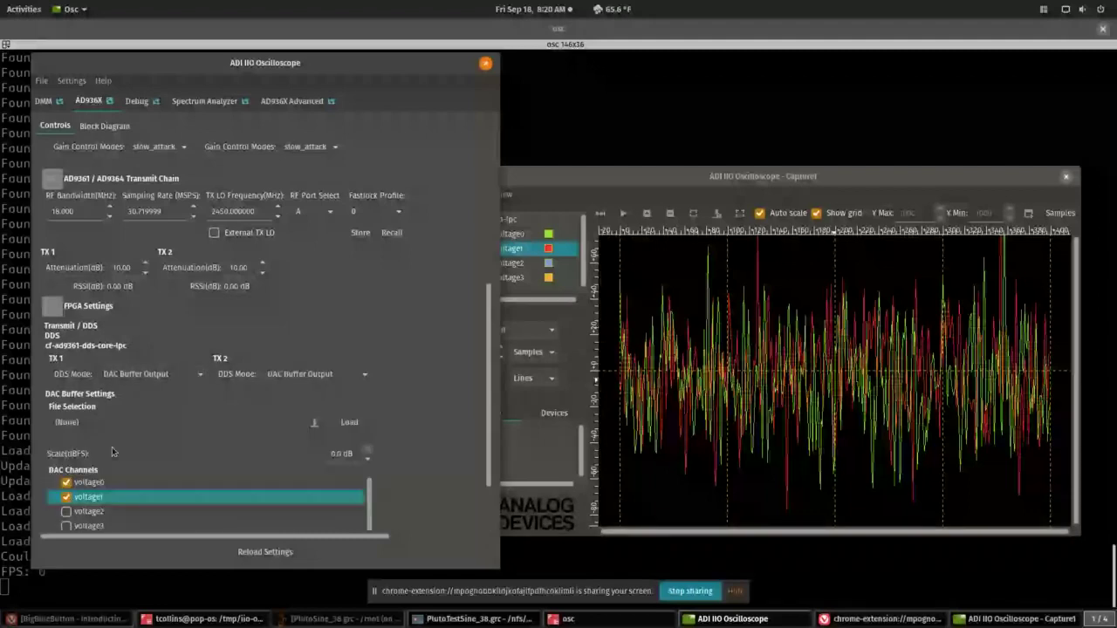
left_click(114, 422)
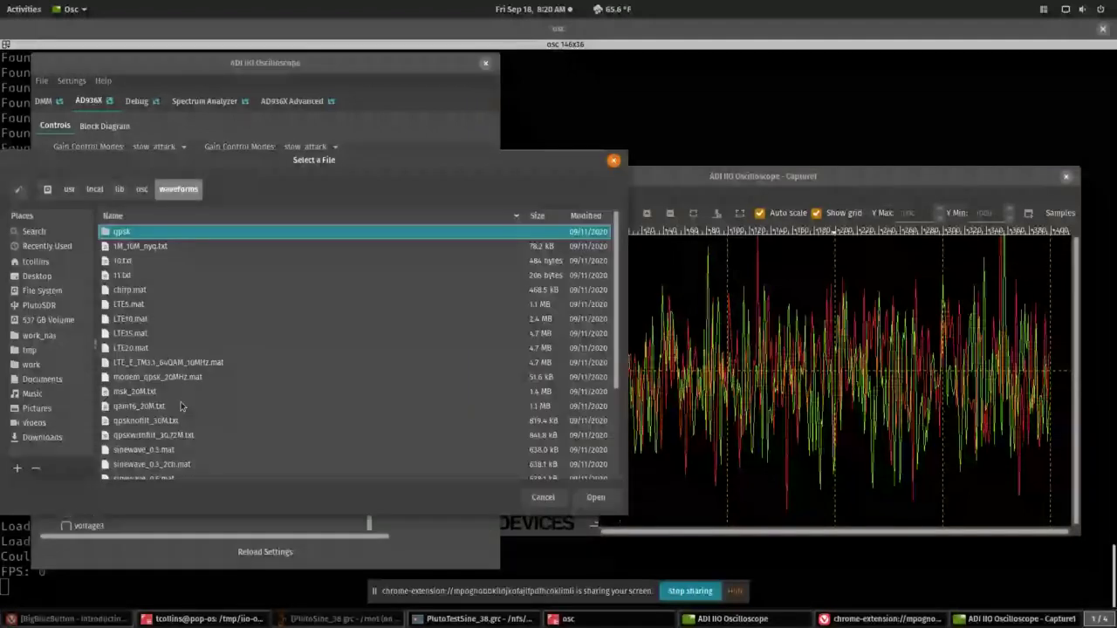
left_click(183, 420)
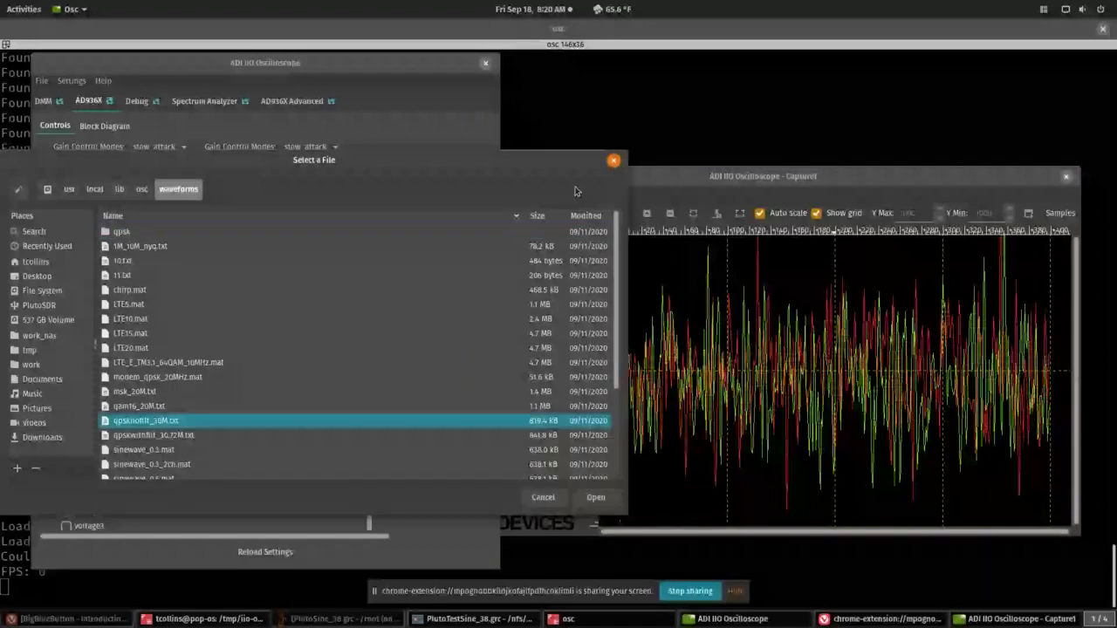
double_click(543, 423)
left_click(348, 424)
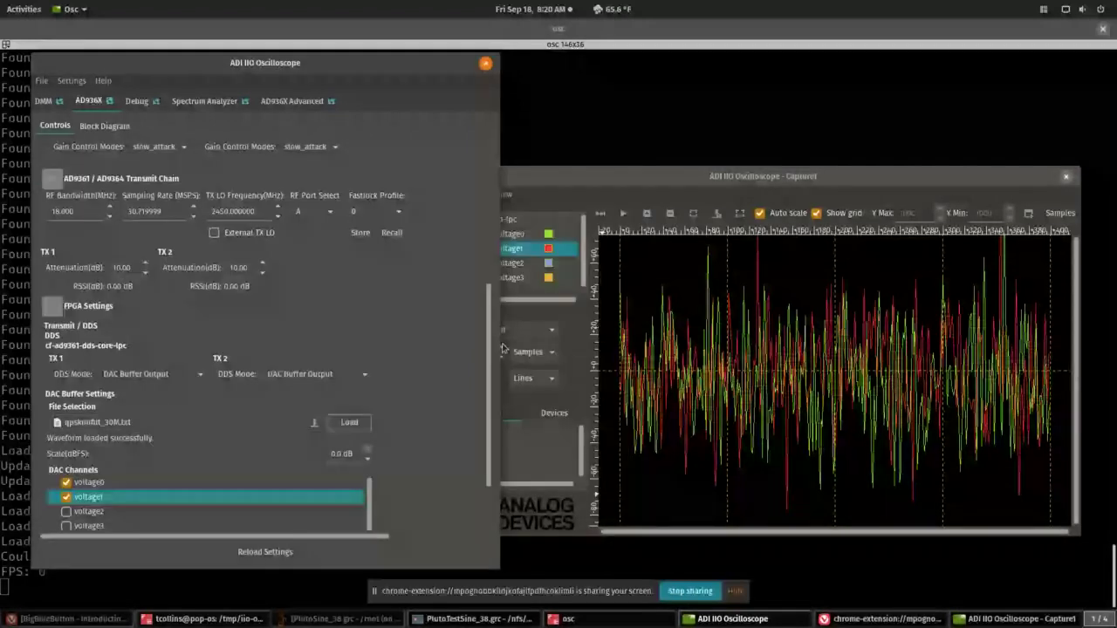
Switch the capture plot to Frequency Domain and run a brief capture of the received signal
left_click(503, 349)
left_click(503, 330)
left_click(512, 344)
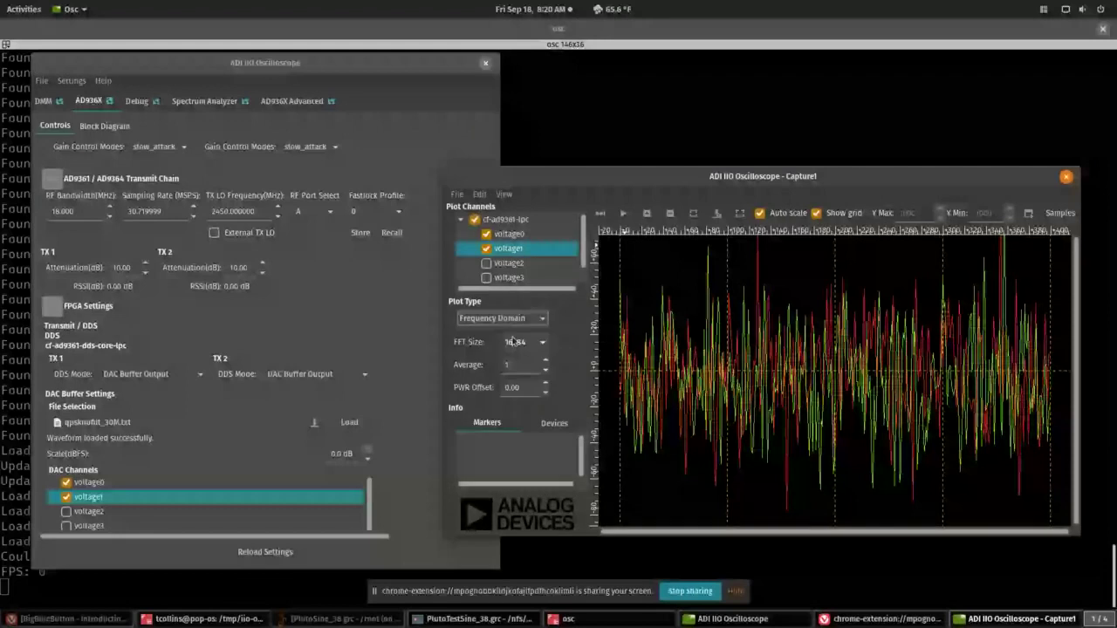
left_click(624, 214)
left_click(626, 214)
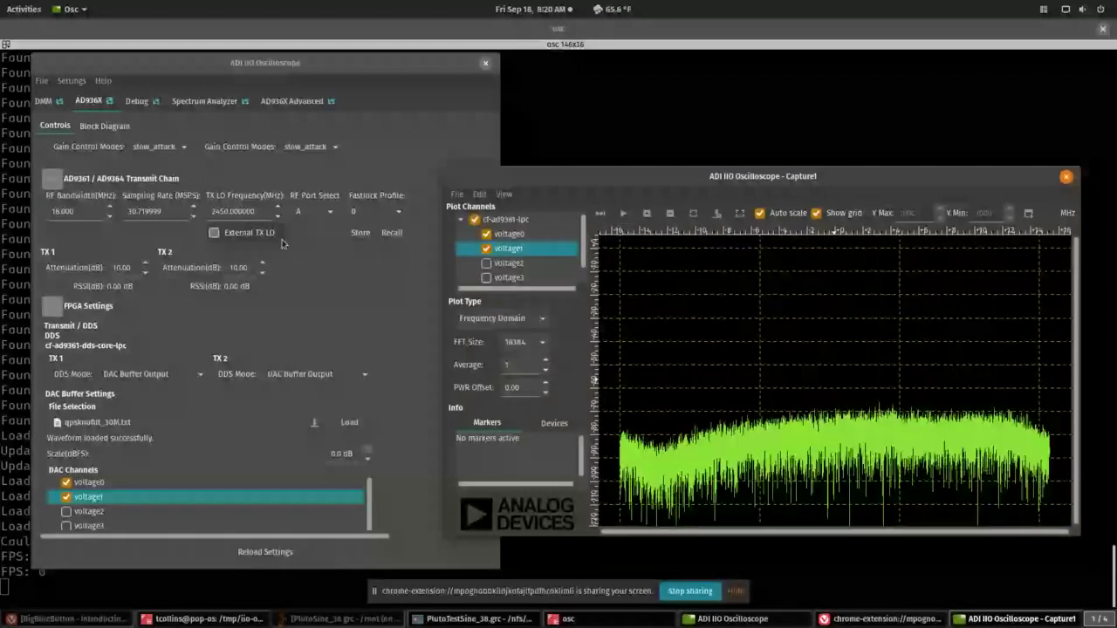
Set the TX LO frequency to 2400 MHz and start the spectrum capture again
left_click(210, 211)
type("2400")
key("Return")
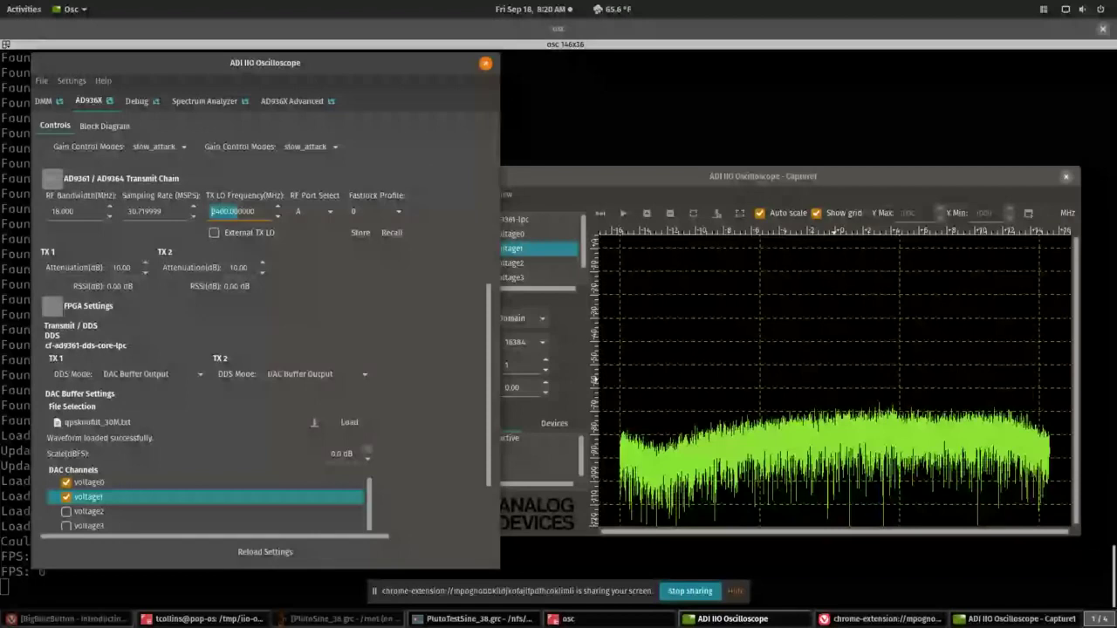
left_click(623, 214)
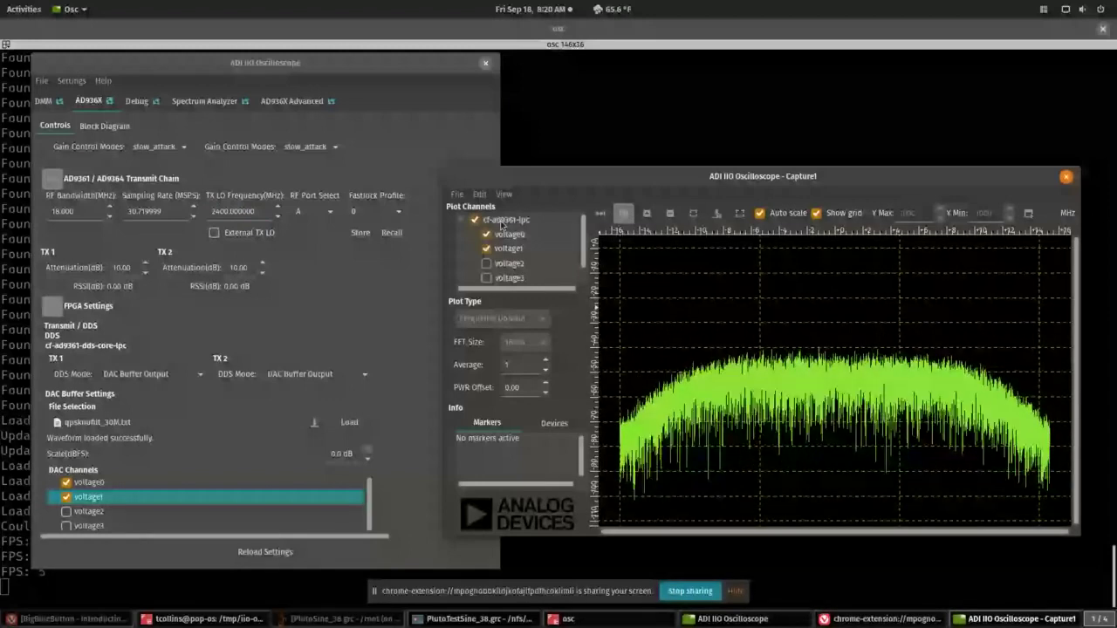
Stop the capture, change the plot type to Constellation (X vs Y), and restart it
left_click(623, 213)
left_click(514, 318)
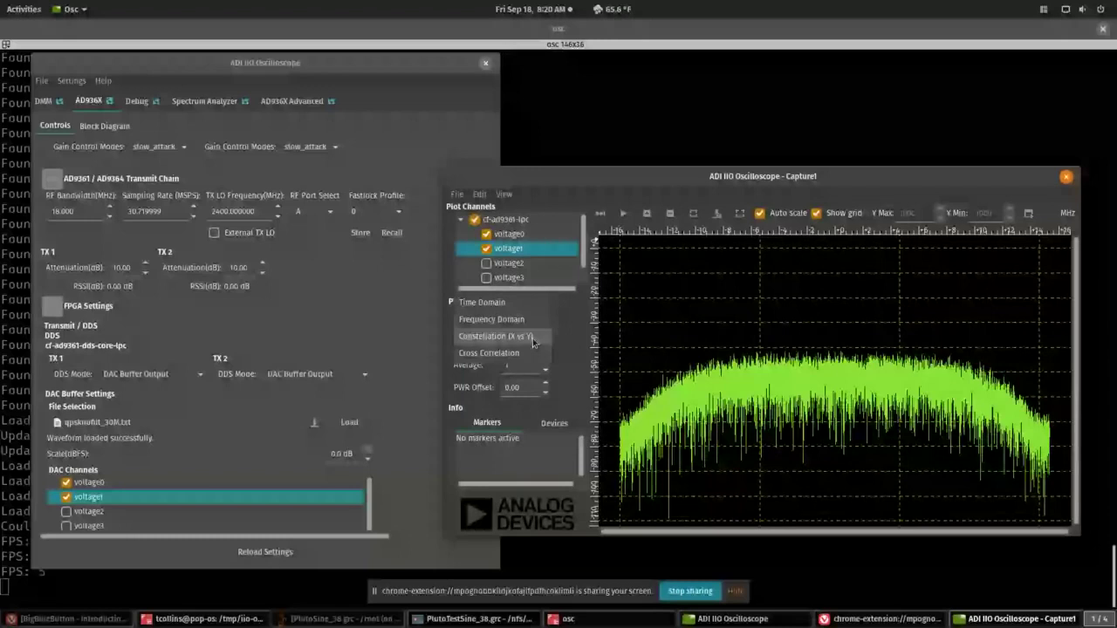
left_click(494, 336)
left_click(623, 213)
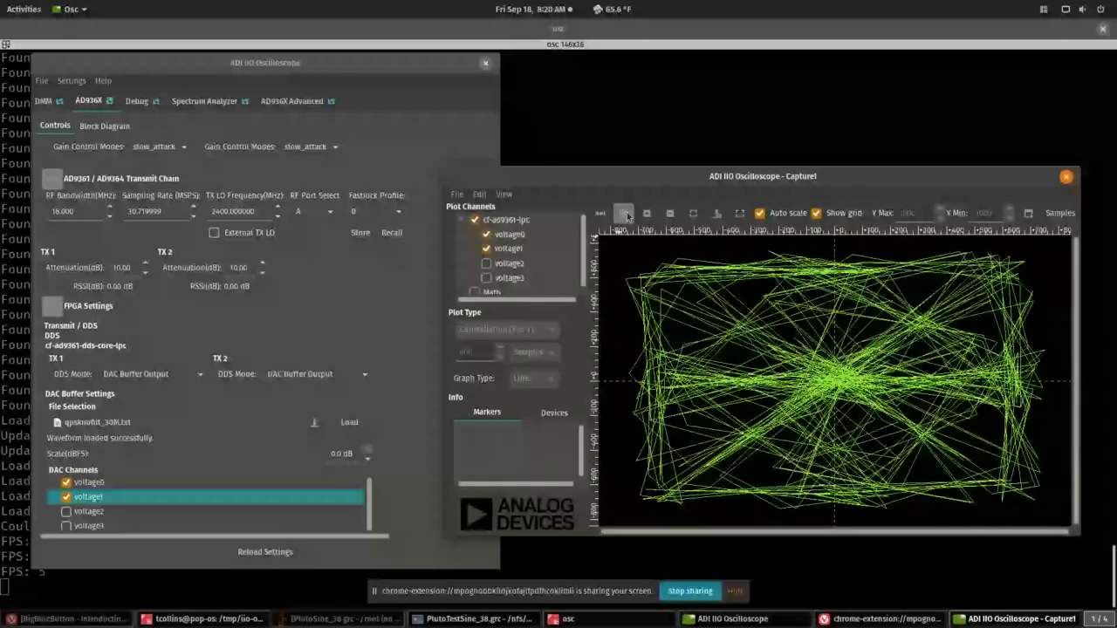
Change the constellation plot's graph type to Points and run the capture again
left_click(625, 215)
left_click(534, 378)
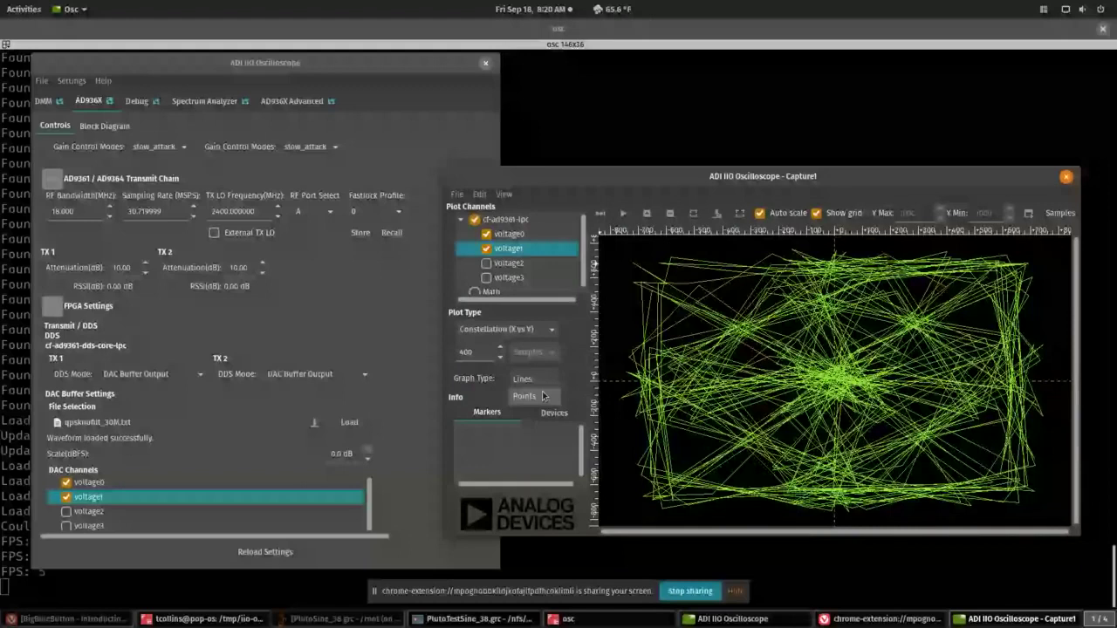
left_click(525, 396)
left_click(624, 213)
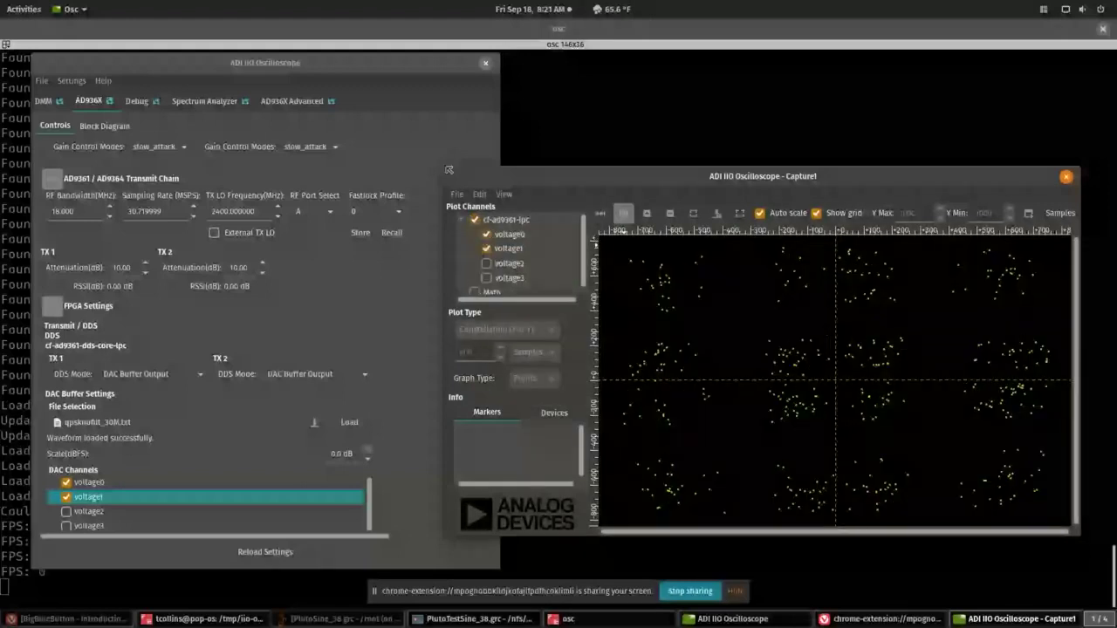
Enlarge the capture window and run the constellation capture with 40000 samples
left_click_drag(449, 169, 357, 56)
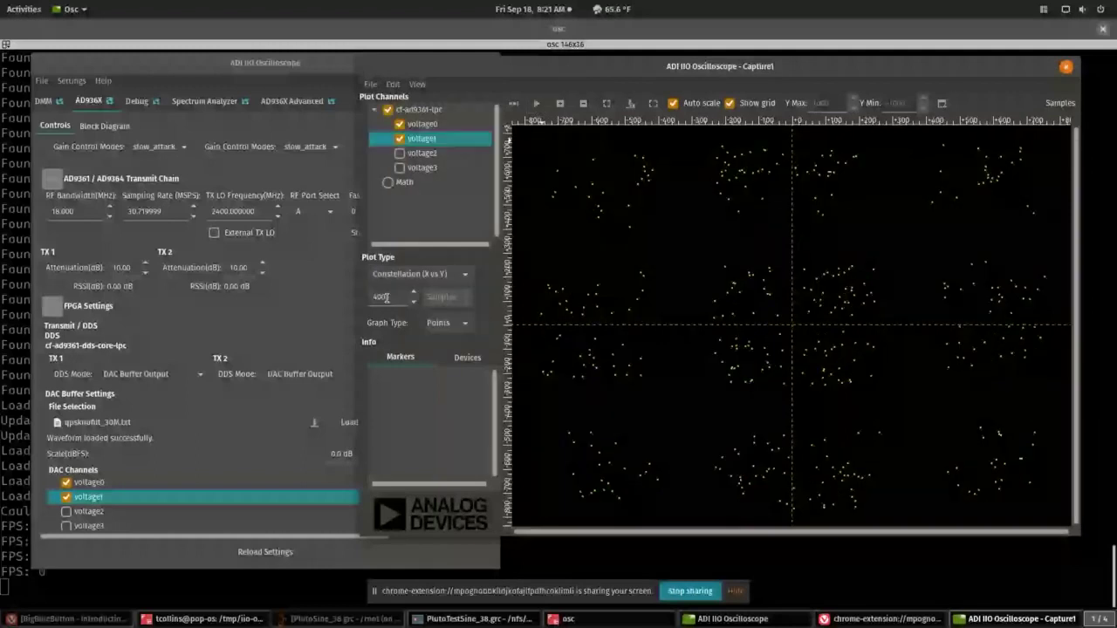
type("00")
left_click(537, 104)
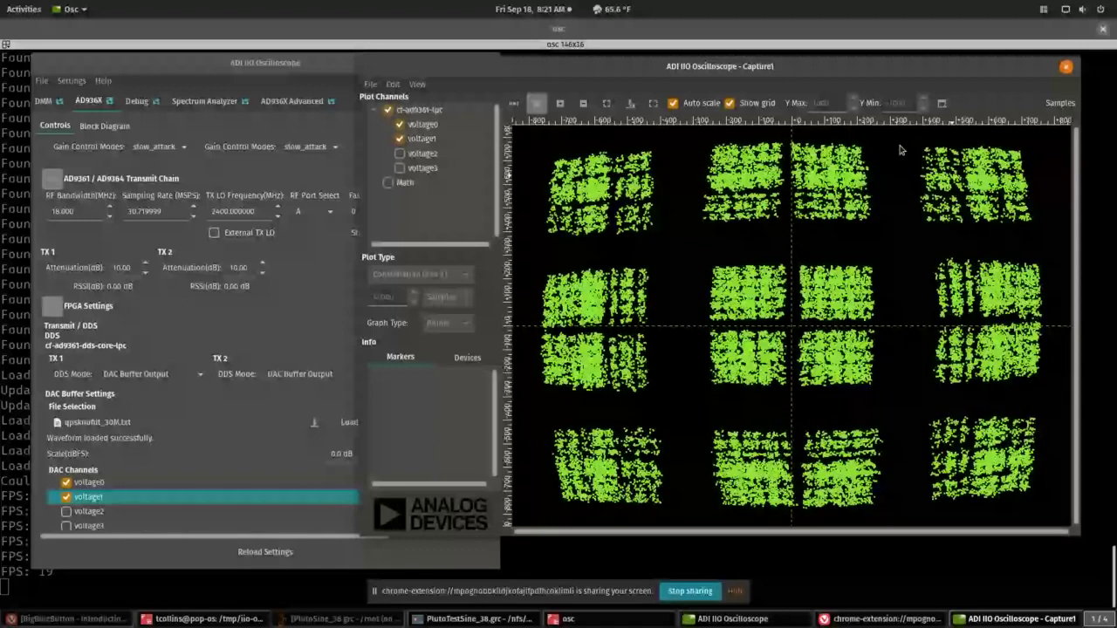
Set the AD936X receive chain sampling rate to 20 MSPS
left_click(493, 340)
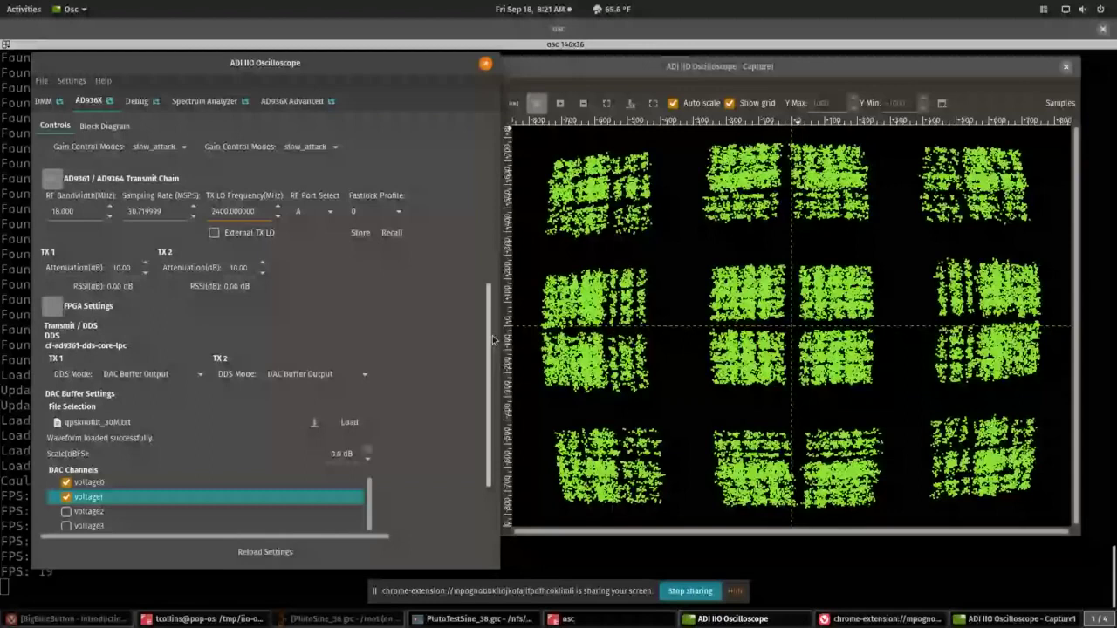
left_click_drag(493, 341, 248, 231)
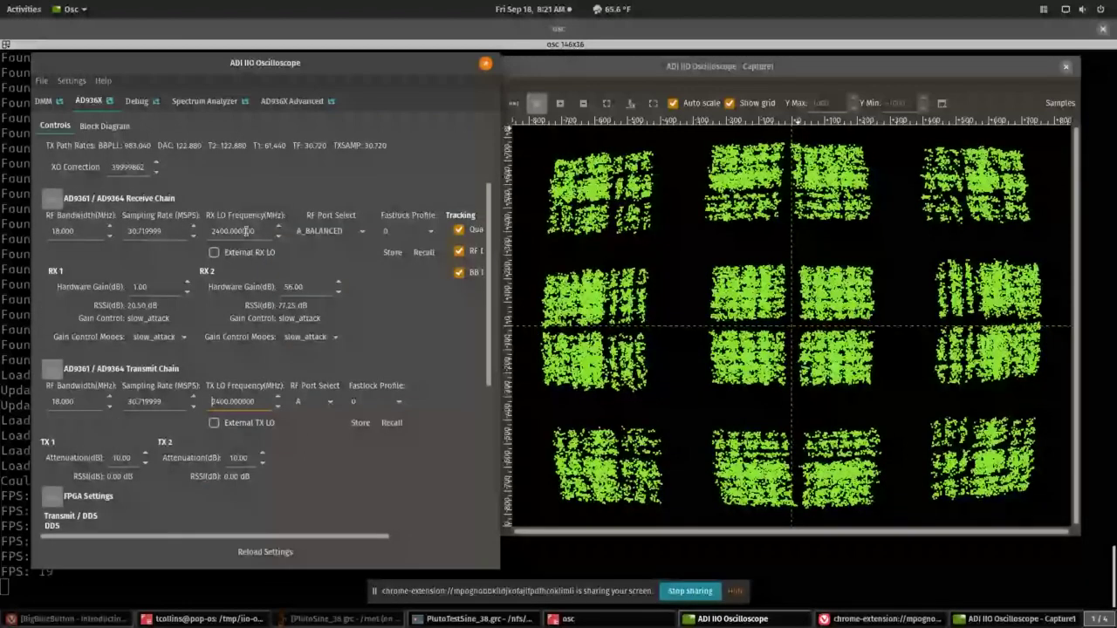
triple_click(148, 231)
type("20")
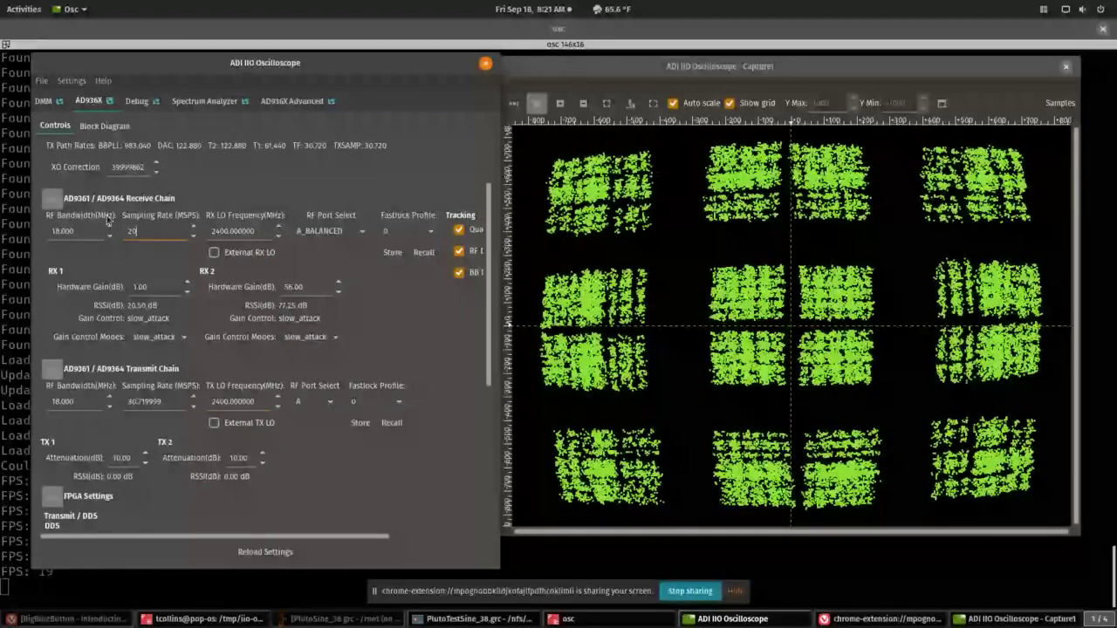
key("Return")
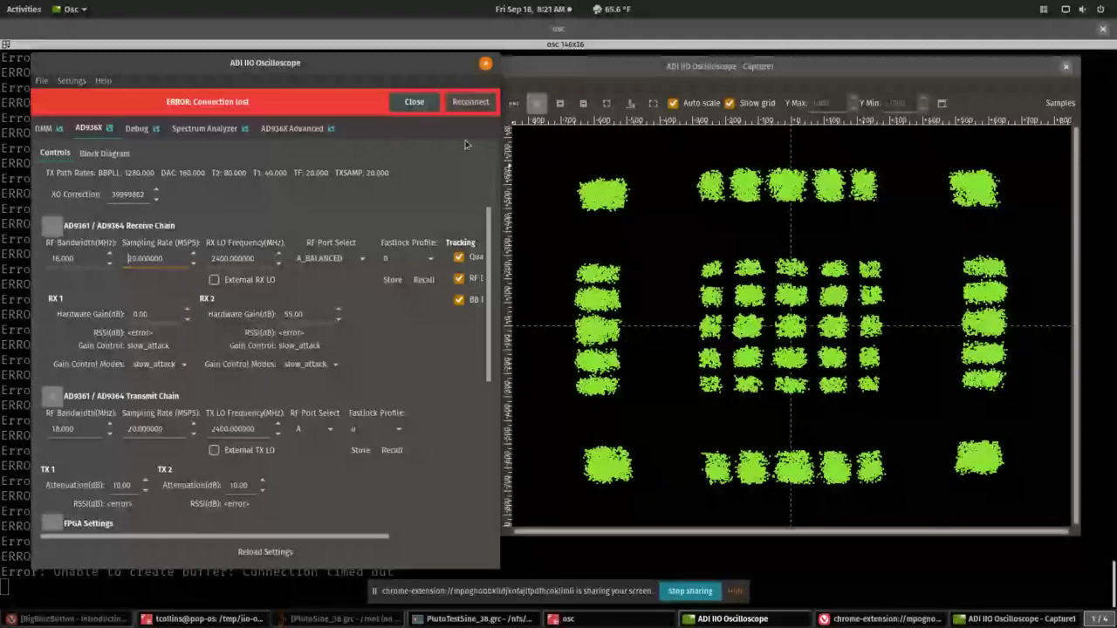
left_click_drag(714, 67, 730, 77)
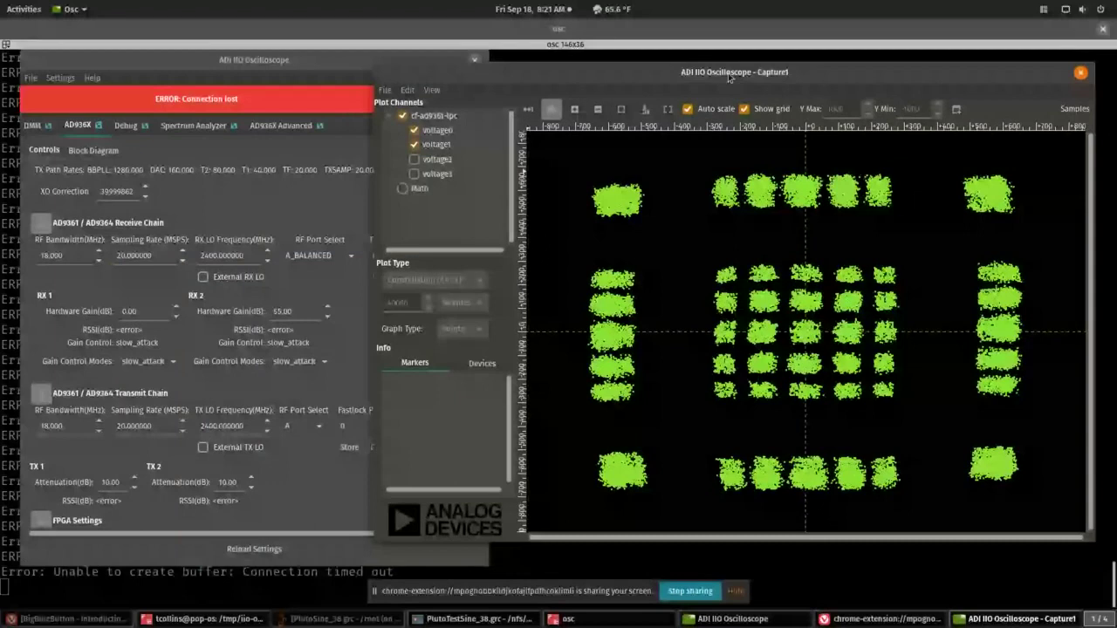
left_click(207, 138)
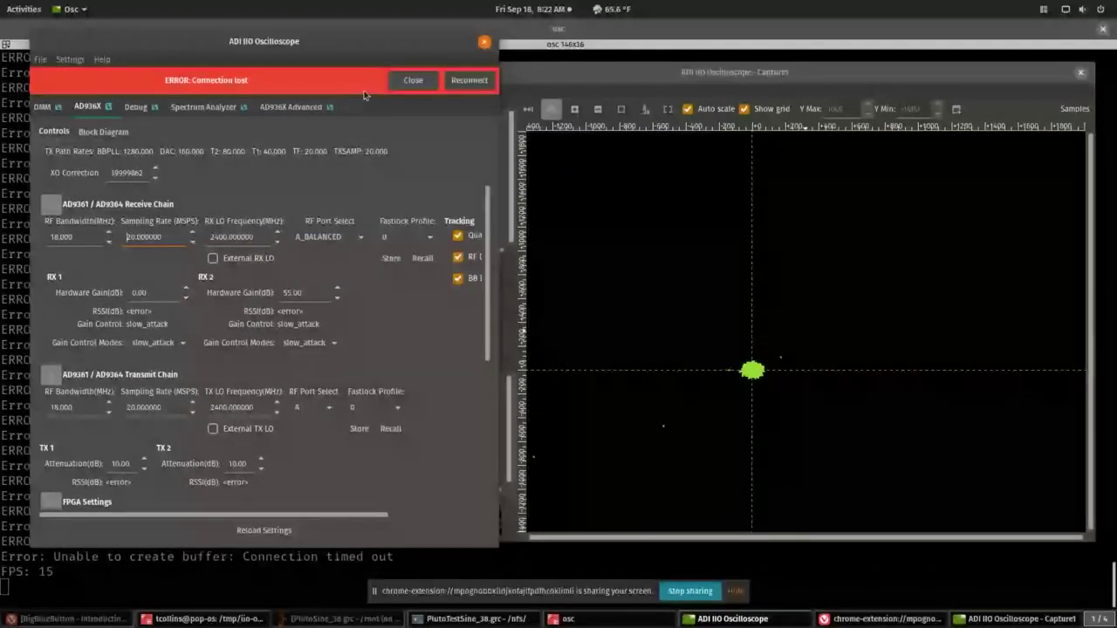
left_click_drag(333, 42, 337, 58)
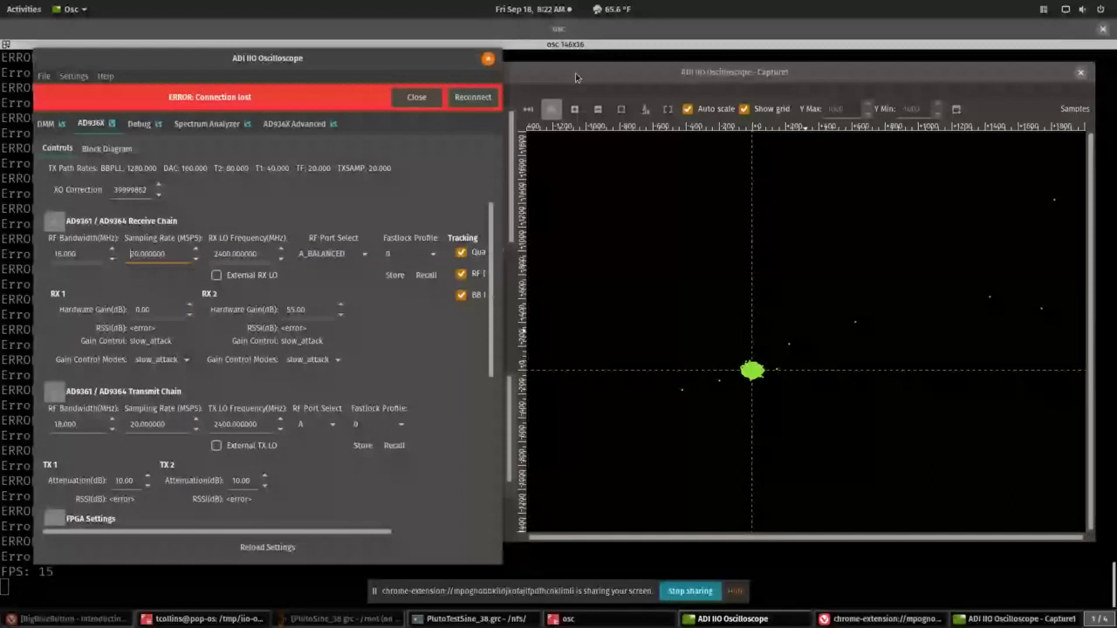
left_click_drag(575, 78, 578, 95)
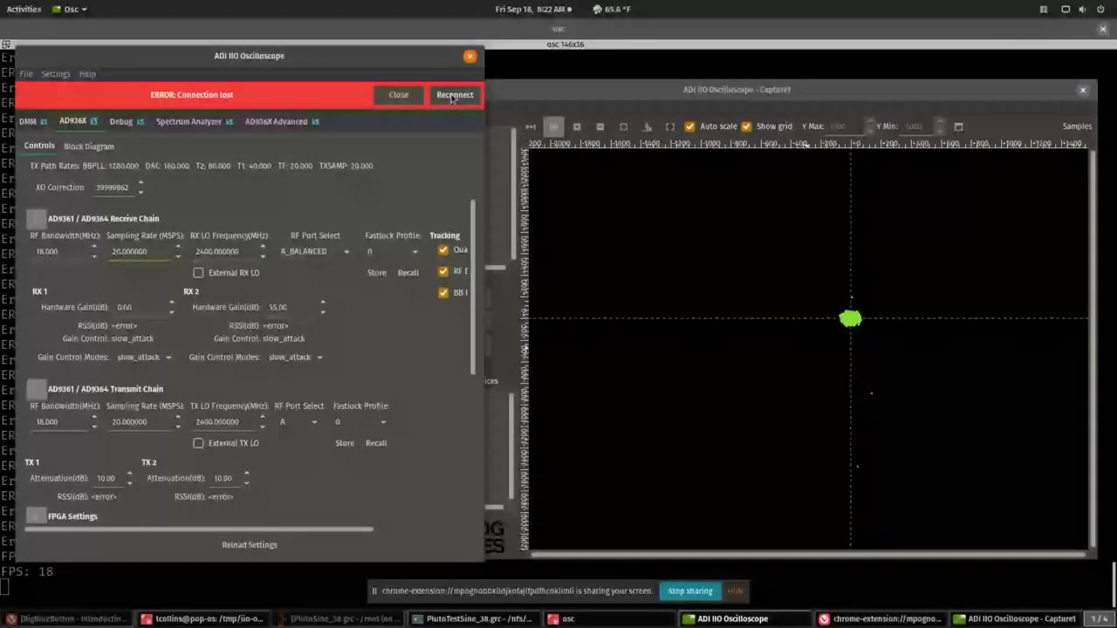
Reconnect to the device and dismiss the unhandled attribute dialogs
left_click(452, 96)
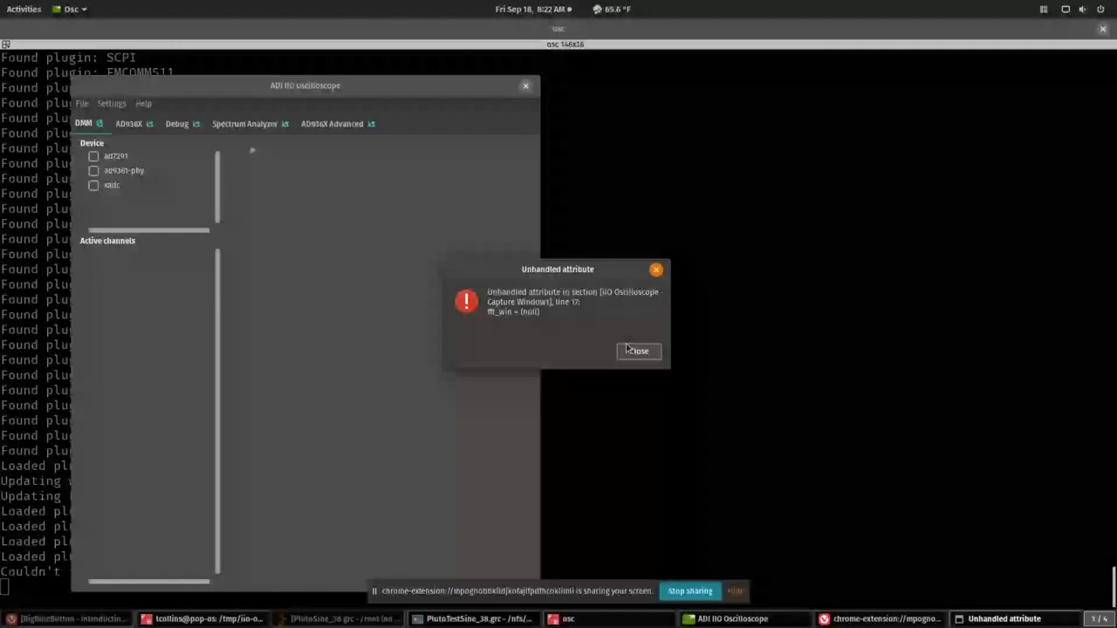
left_click(650, 356)
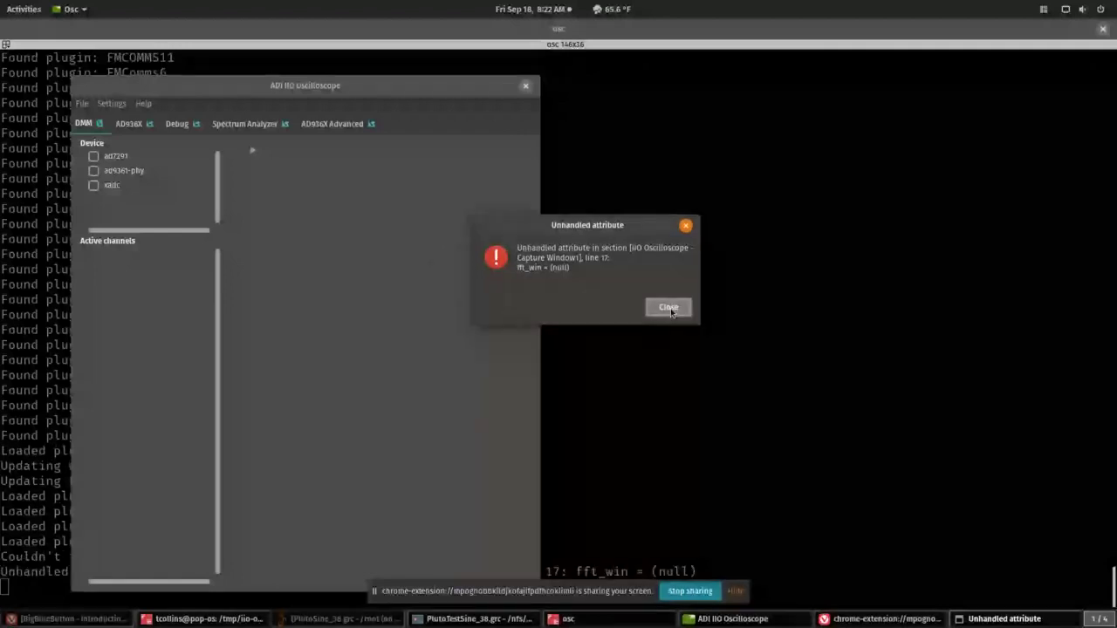
left_click(669, 308)
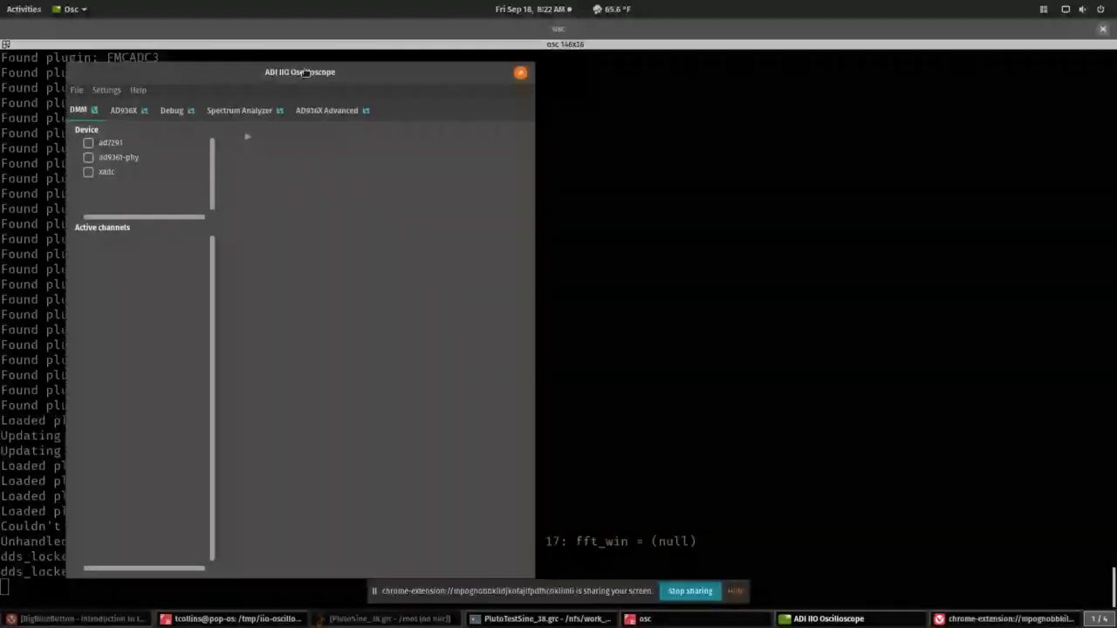
Open a new capture plot and run voltage0 and voltage1 as a Constellation (X vs Y) plot
left_click(75, 84)
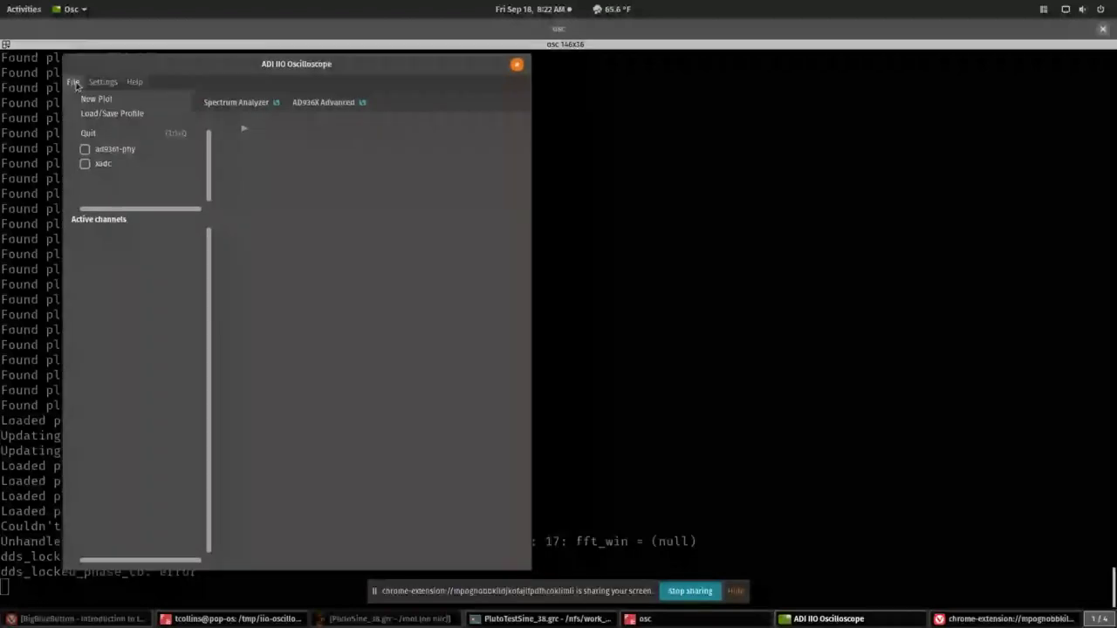
left_click(96, 99)
left_click(623, 193)
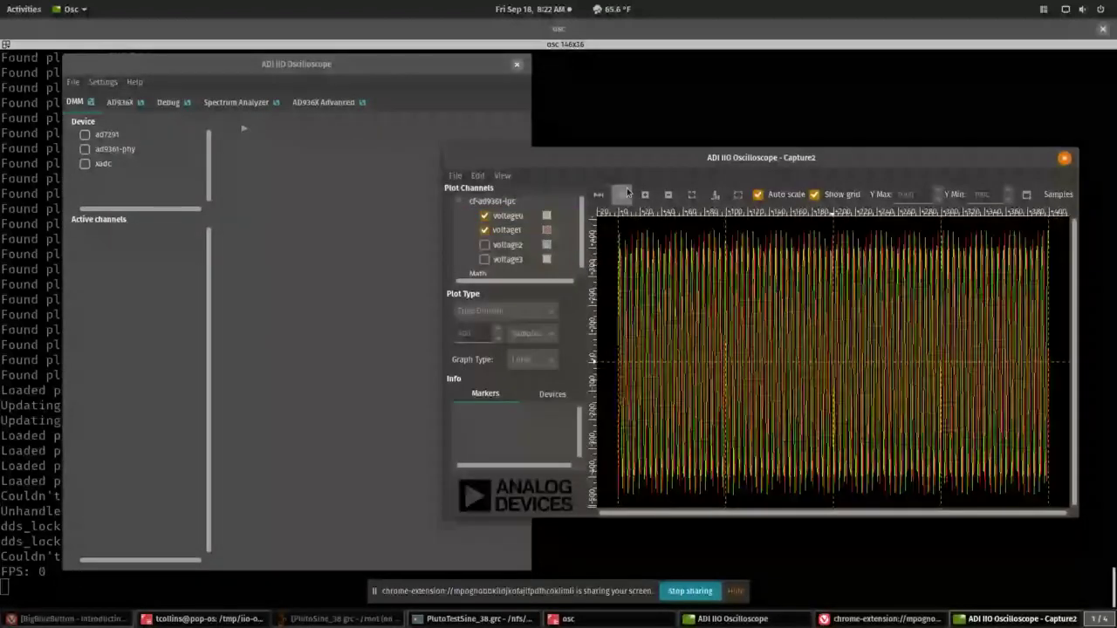
left_click(524, 311)
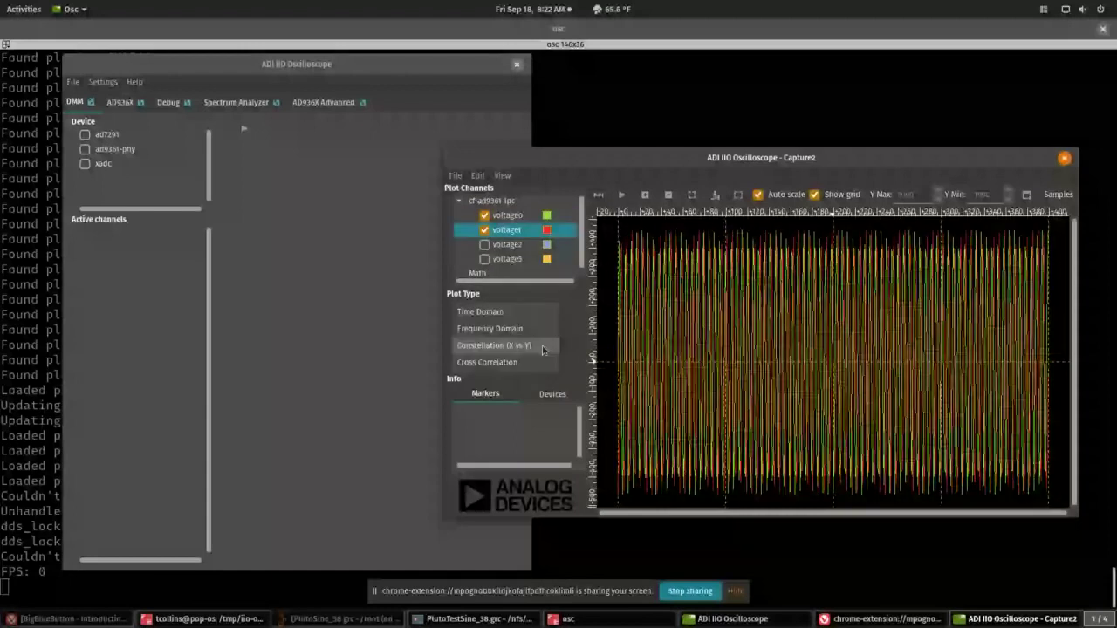
left_click(542, 346)
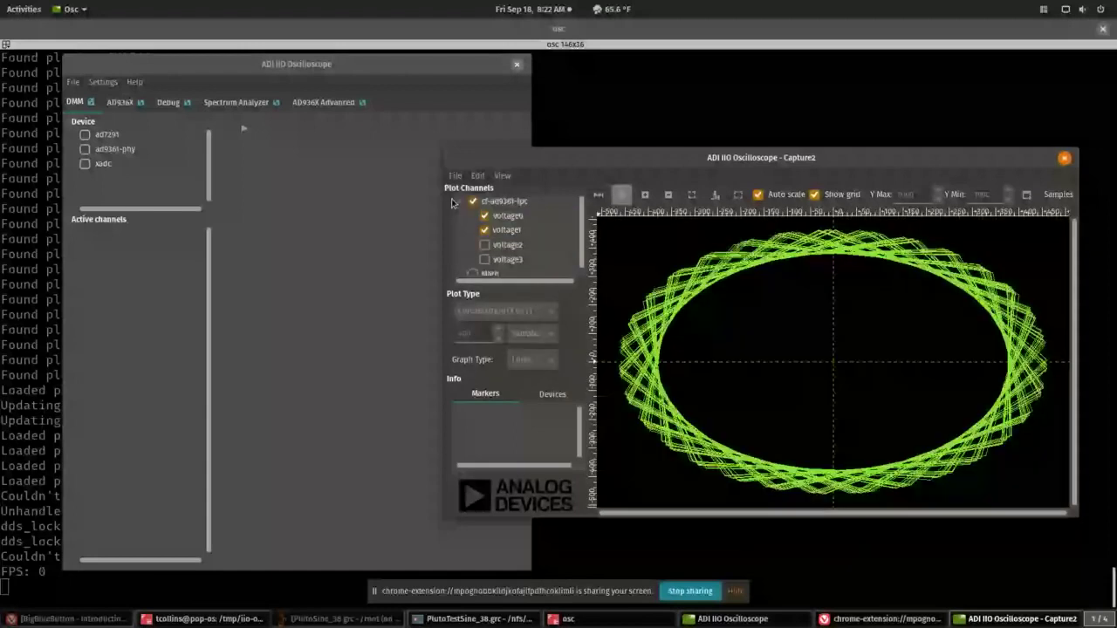
Set the TX 1 DDS mode to DAC Buffer Output in the AD936X transmit settings of the reconnected device
left_click(116, 103)
scroll(522, 311, "down", 1)
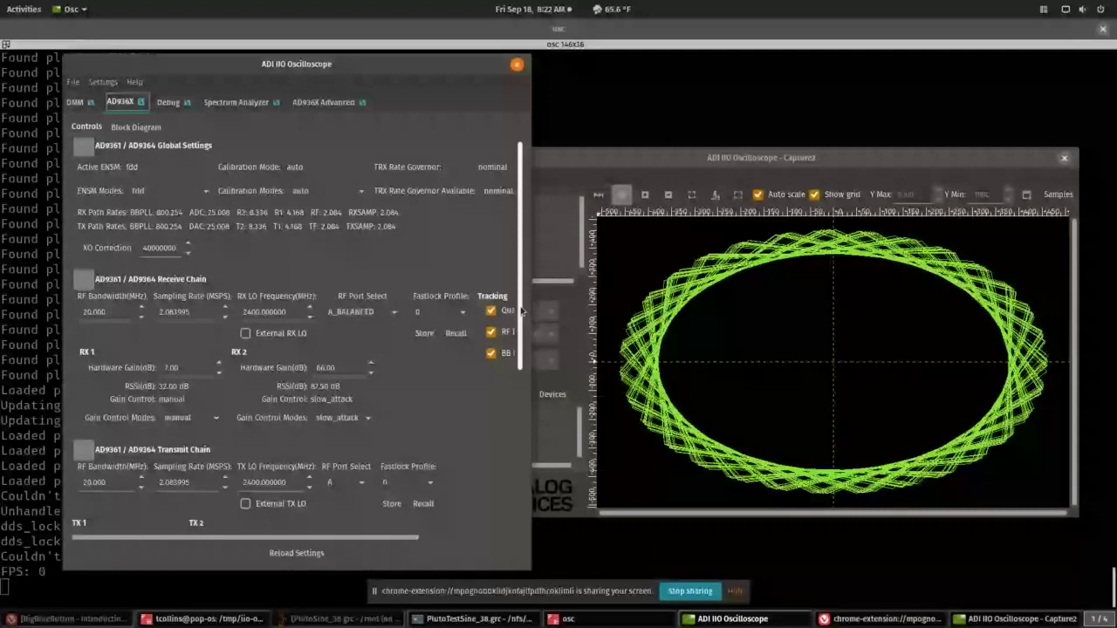
scroll(522, 311, "down", 5)
left_click(184, 376)
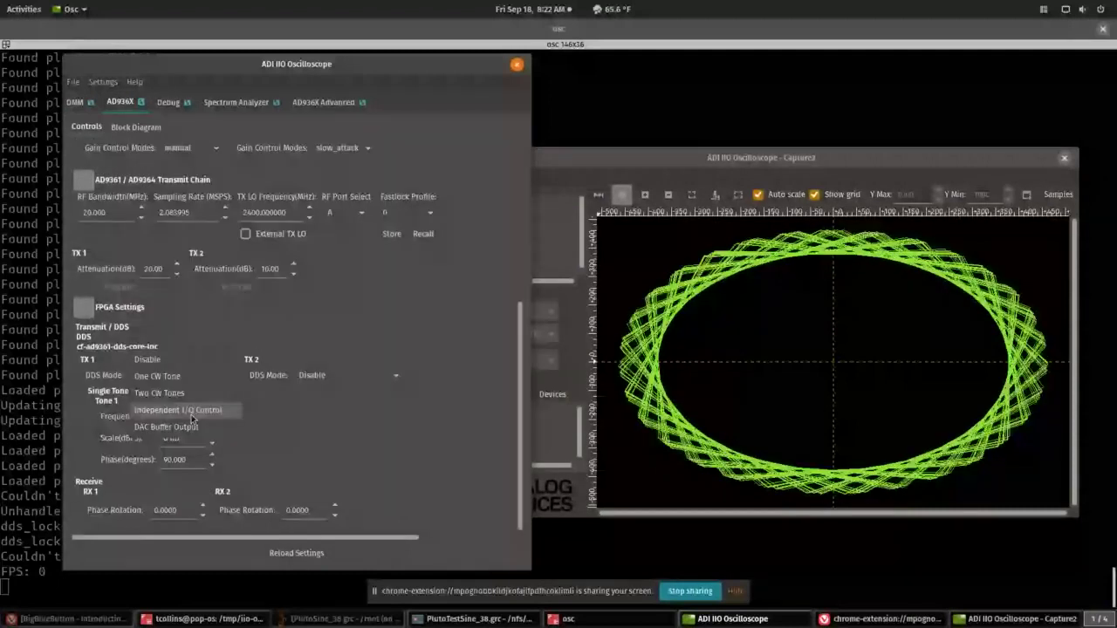
left_click(170, 427)
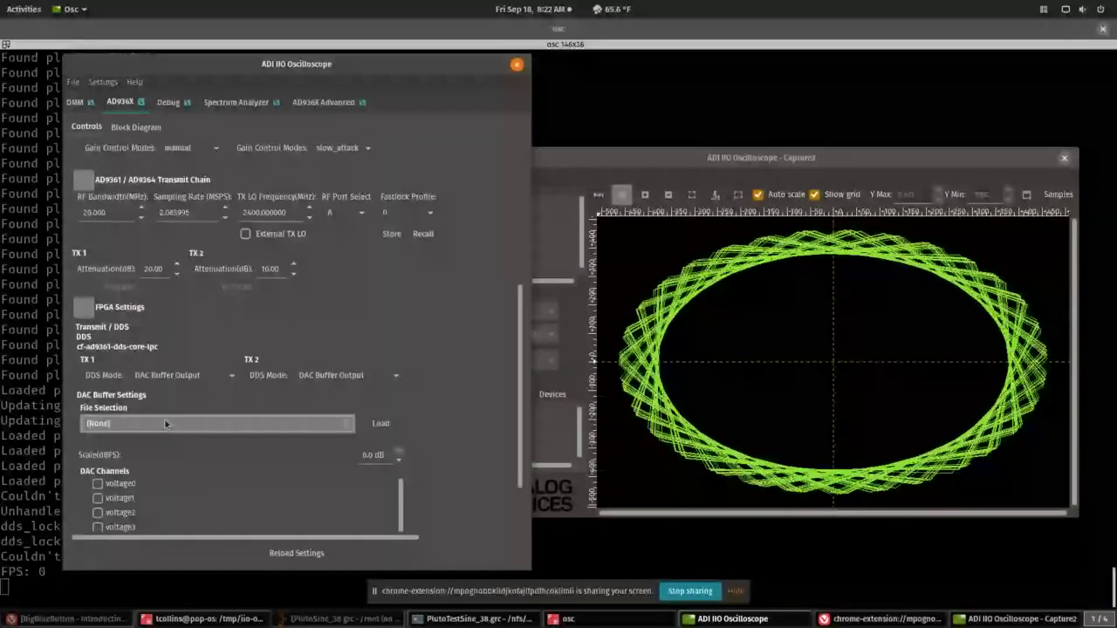
Load the waveform file qpsknofilt_30M.txt into the DAC buffer on DAC channels voltage0 and voltage1
left_click(164, 423)
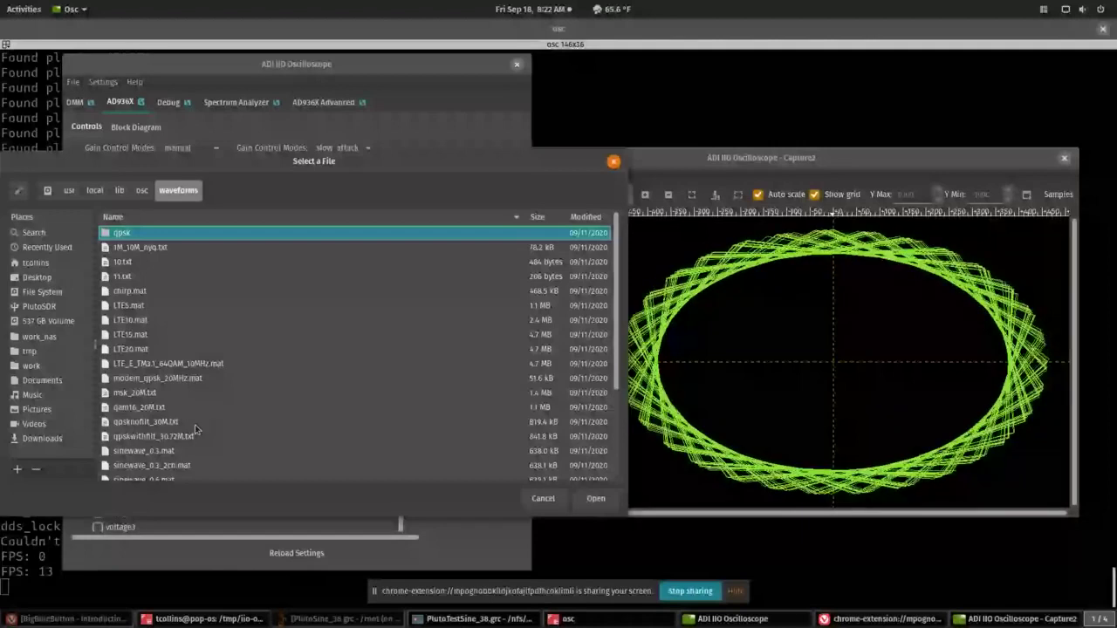
left_click(195, 424)
left_click(594, 496)
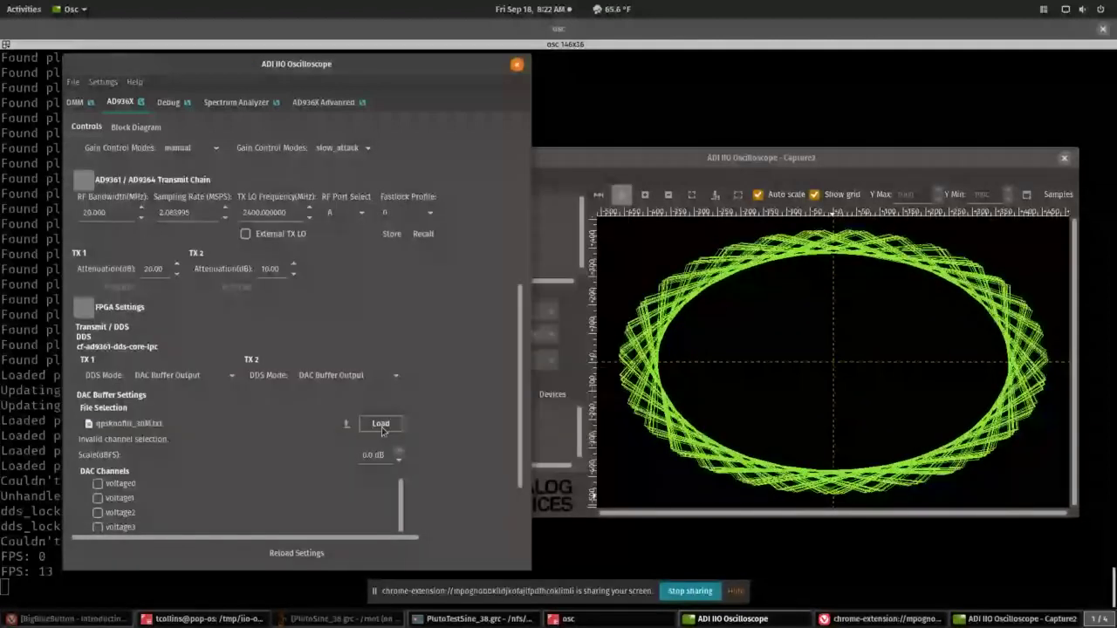
left_click(178, 487)
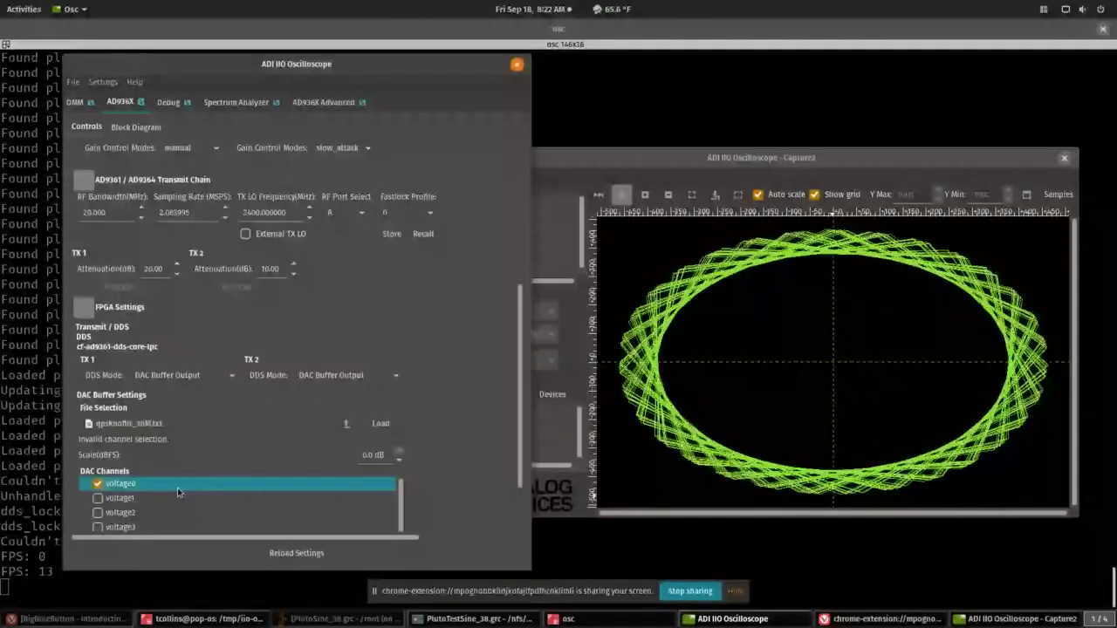
left_click(178, 495)
left_click(373, 425)
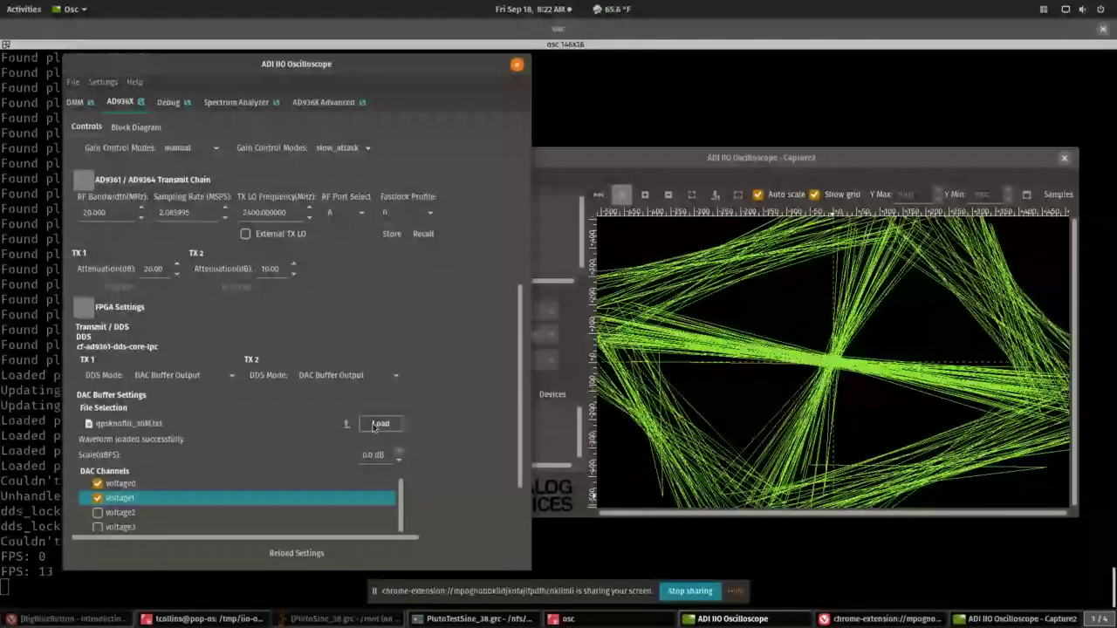
Stop the constellation capture, change its graph type to Points and restart it
left_click(536, 319)
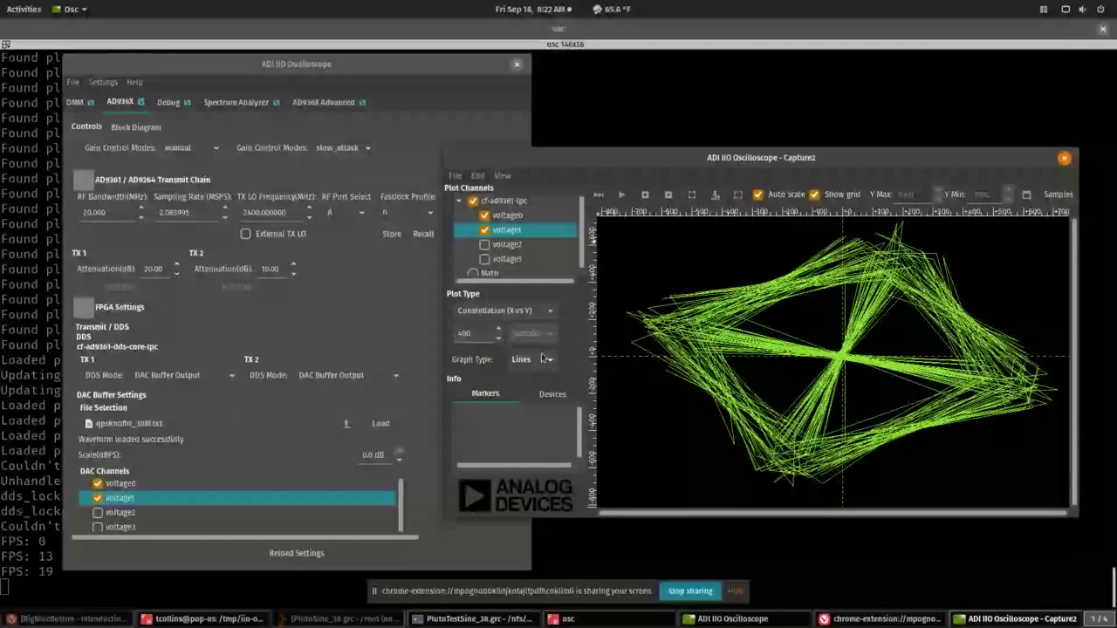
left_click(544, 358)
Set the loopback to Digital TX -> Digital RX in the AD936X advanced BIST settings
left_click(419, 166)
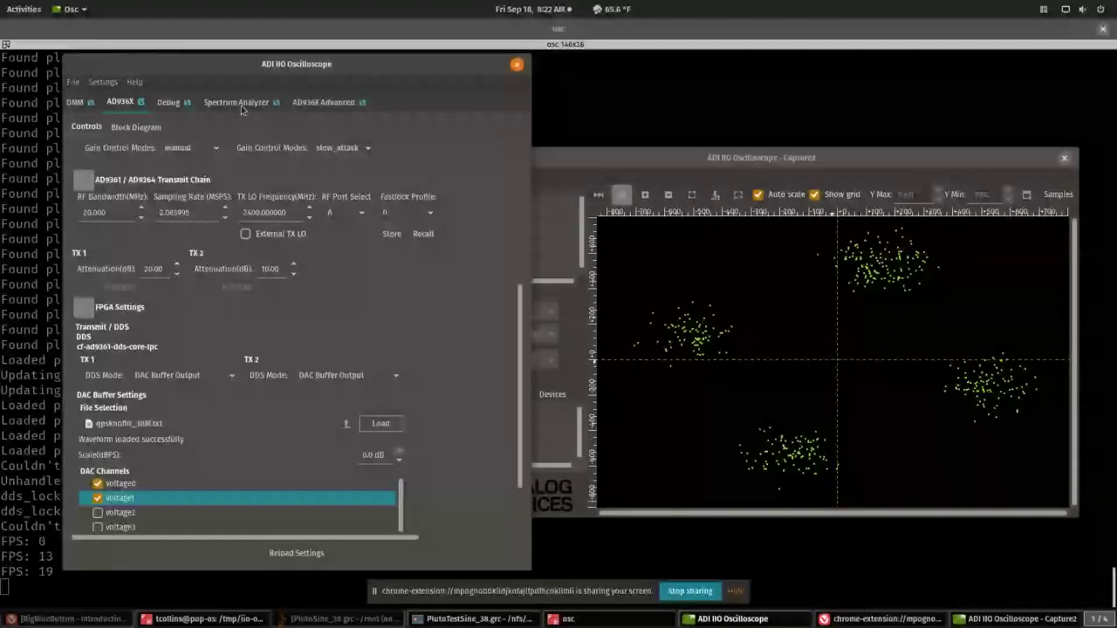
left_click(322, 102)
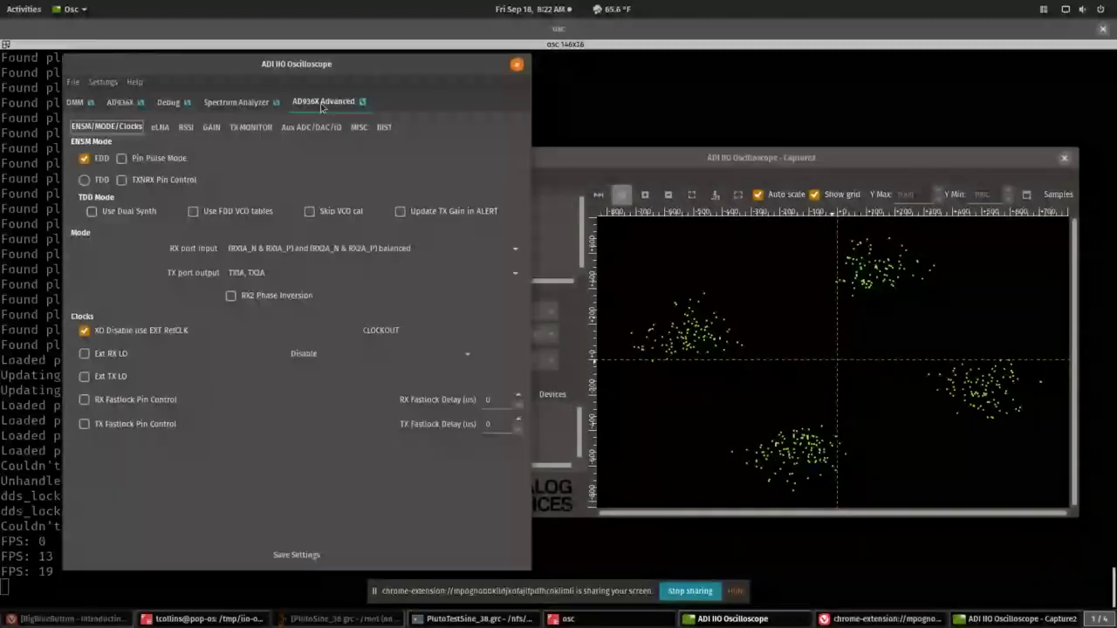
left_click(392, 129)
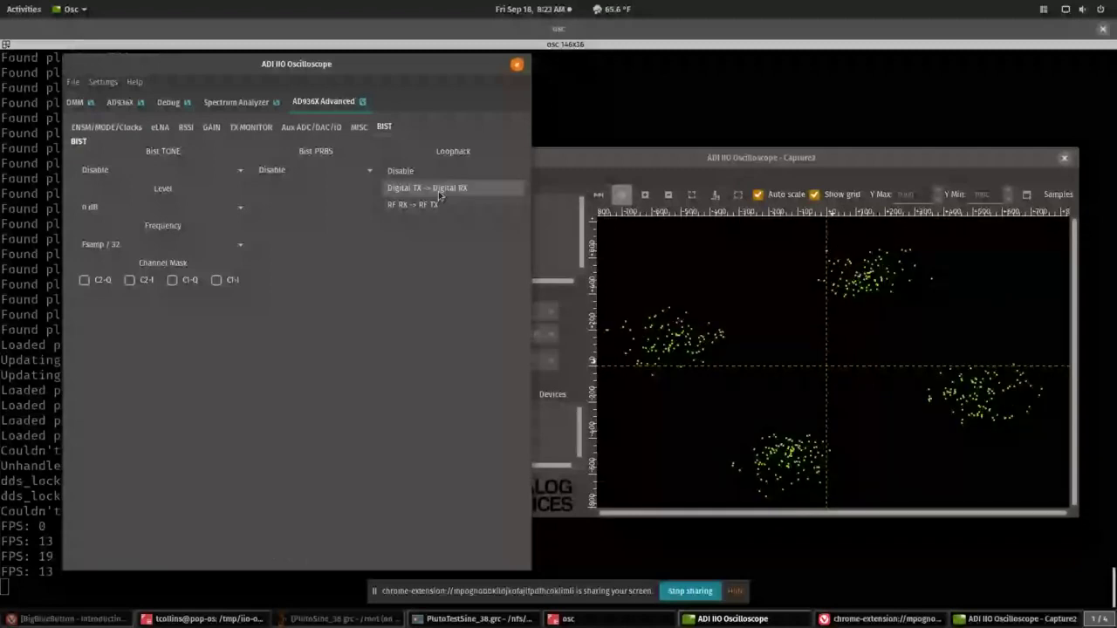
left_click(439, 190)
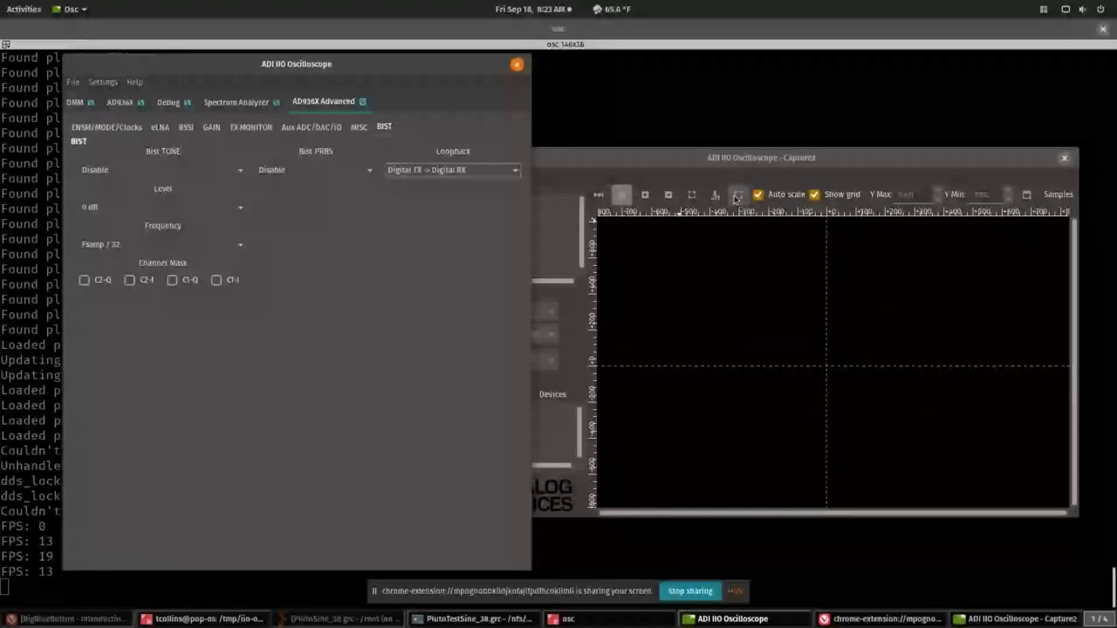
Restart the constellation capture with 40000 samples and stop it
left_click(622, 197)
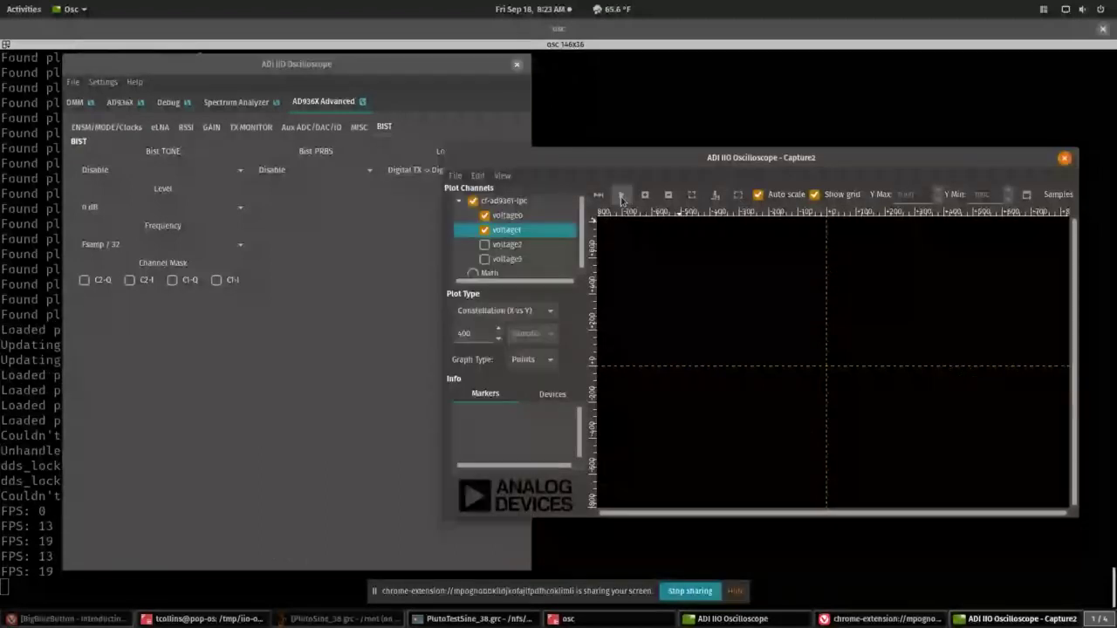
left_click(621, 198)
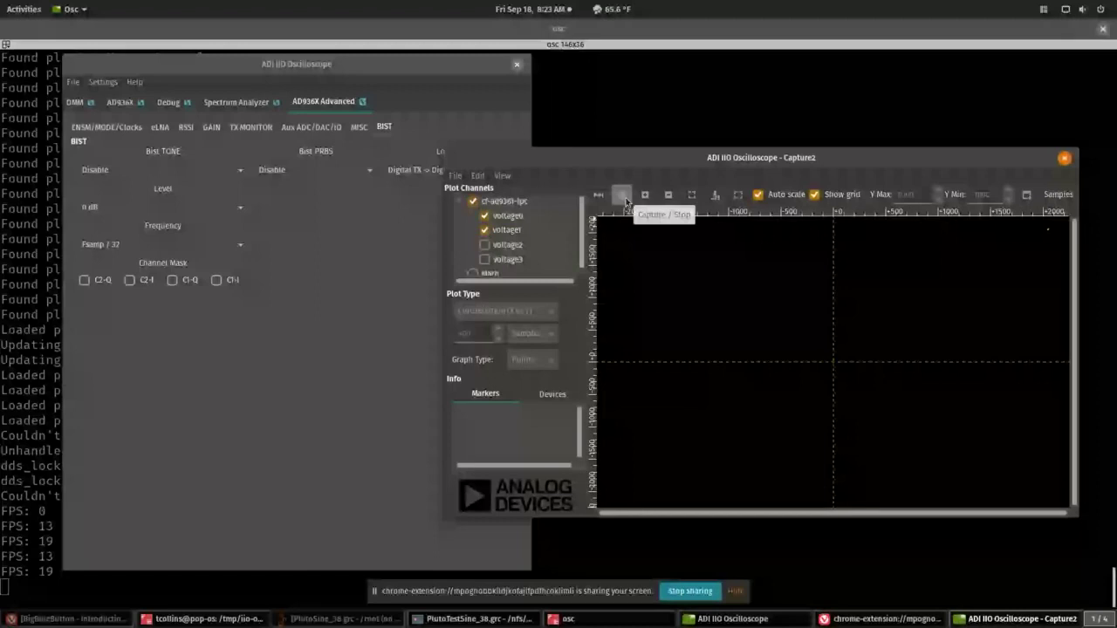
left_click(624, 196)
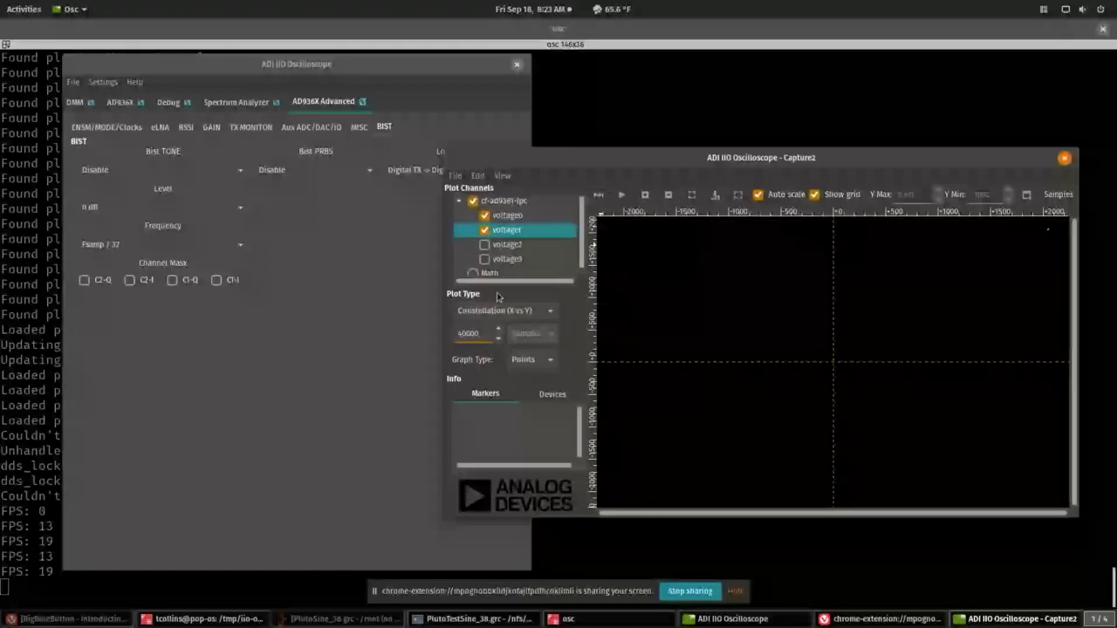
Capture voltage0 and voltage1 as a Time Domain plot with auto scale turned off, and stop the capture
left_click(622, 194)
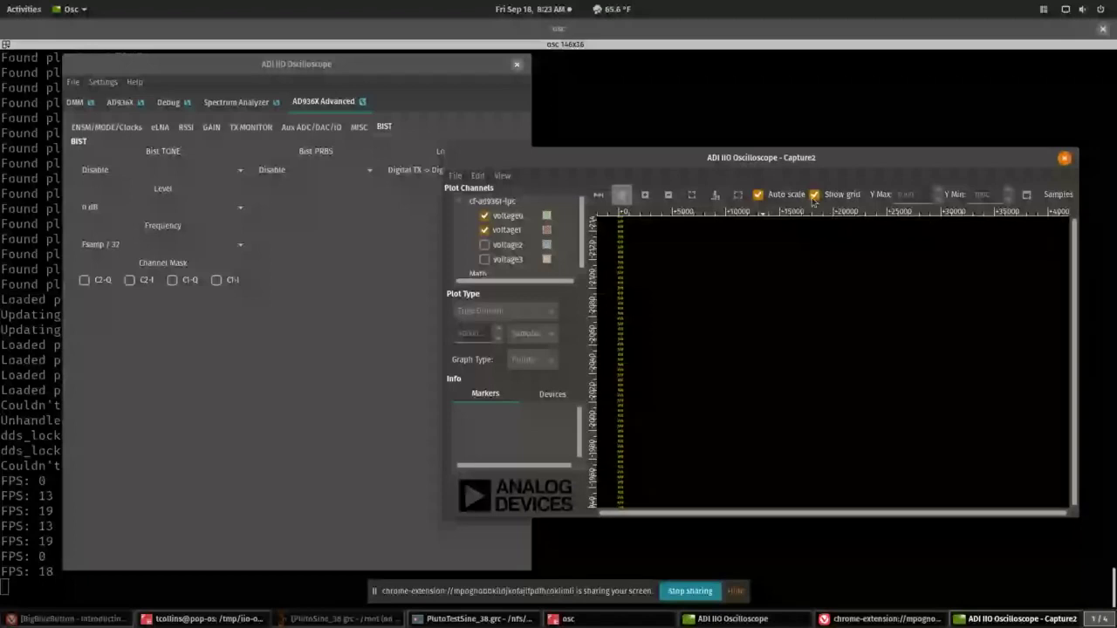
left_click(780, 195)
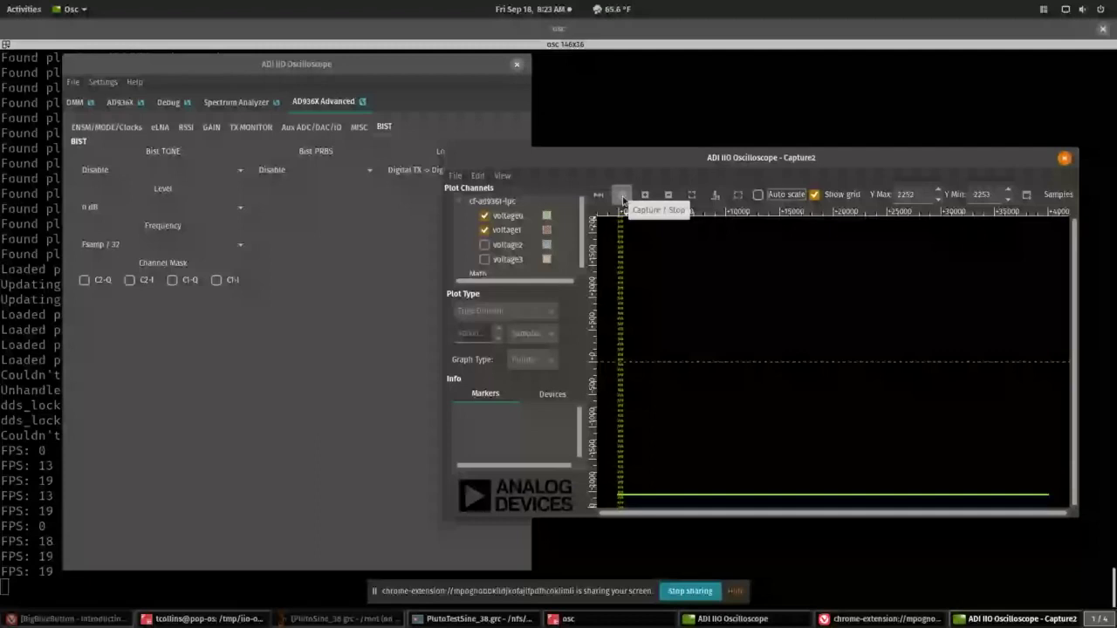
left_click(623, 196)
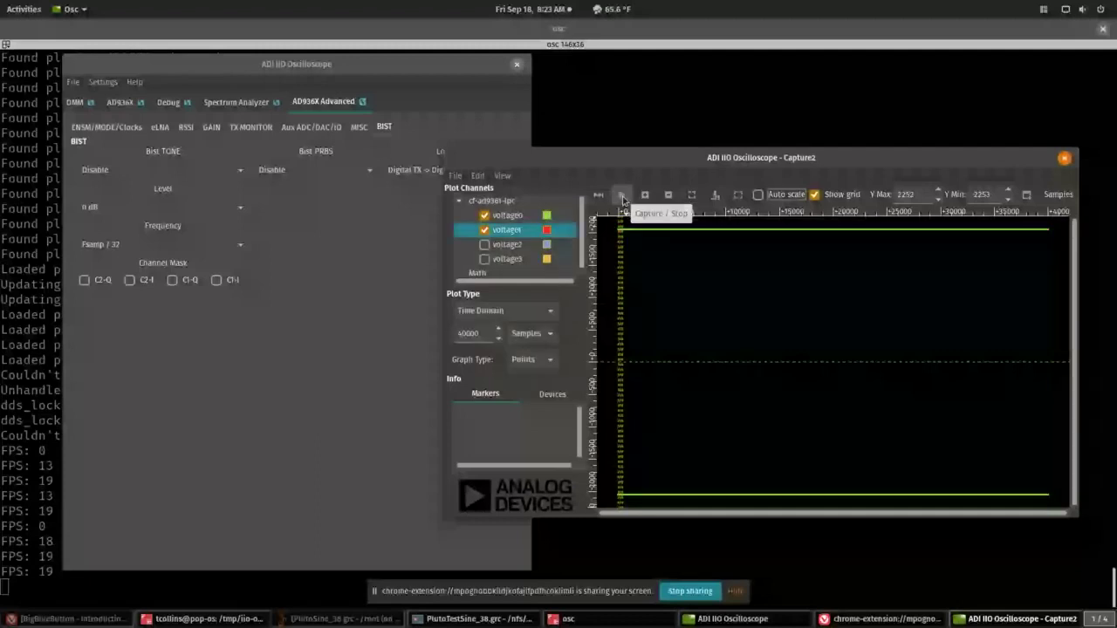
Set the plot type back to Constellation (X vs Y) with auto scale on, run the capture and stop it
left_click(504, 310)
left_click(502, 346)
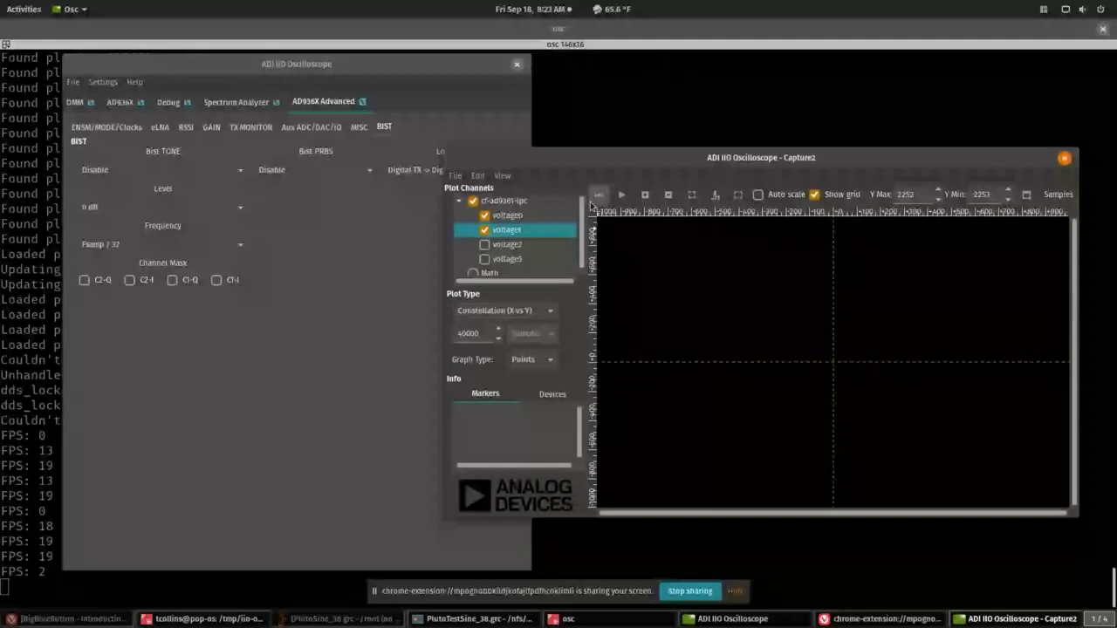
left_click(617, 194)
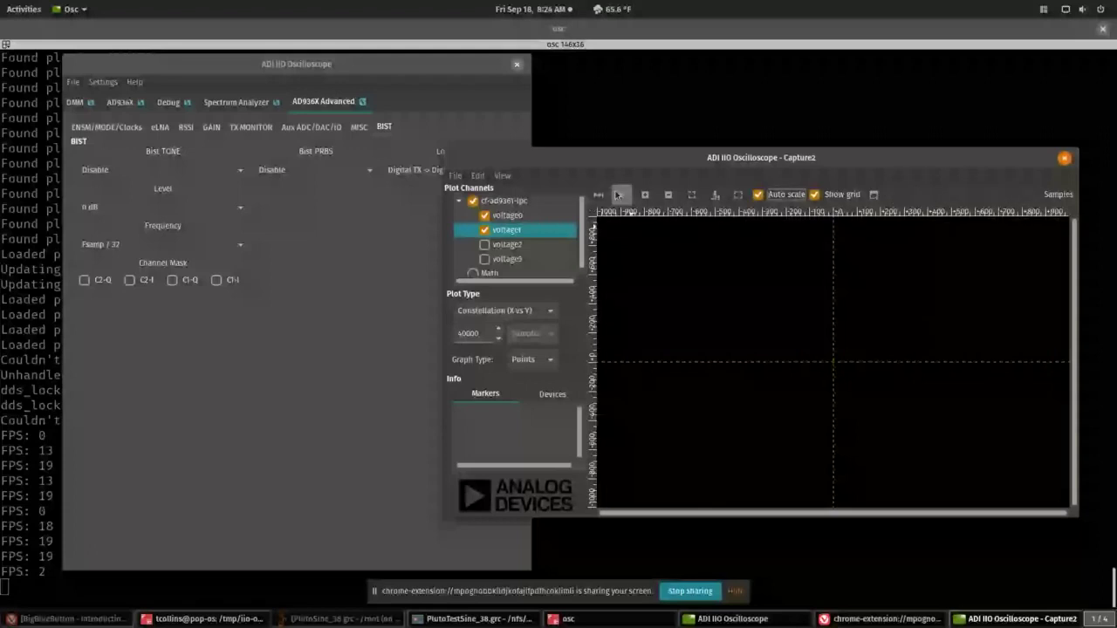
left_click(618, 194)
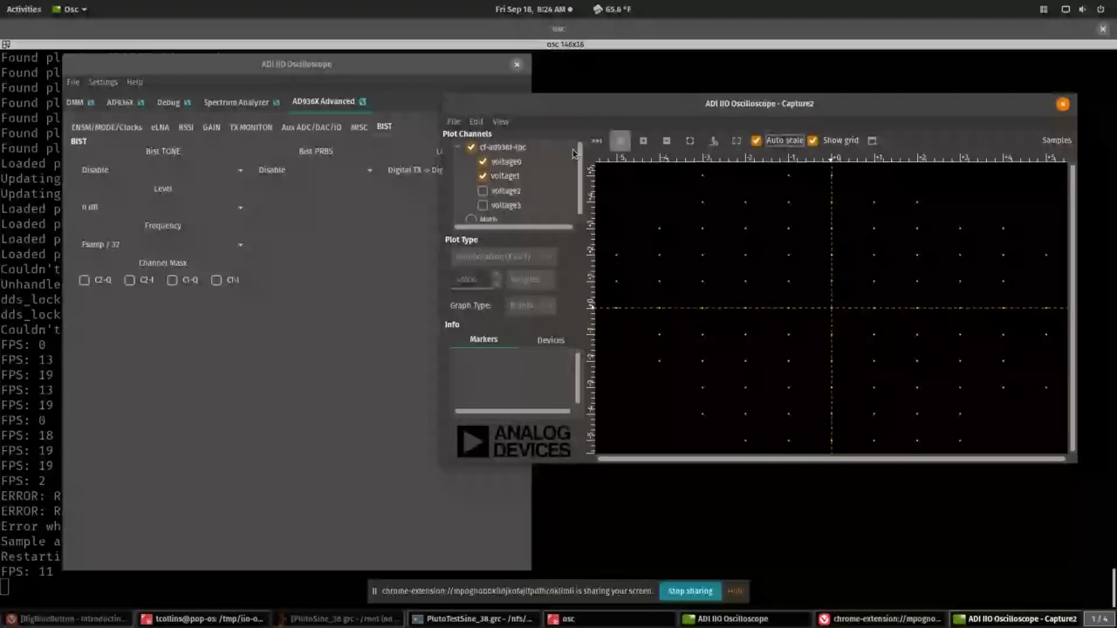
left_click(621, 141)
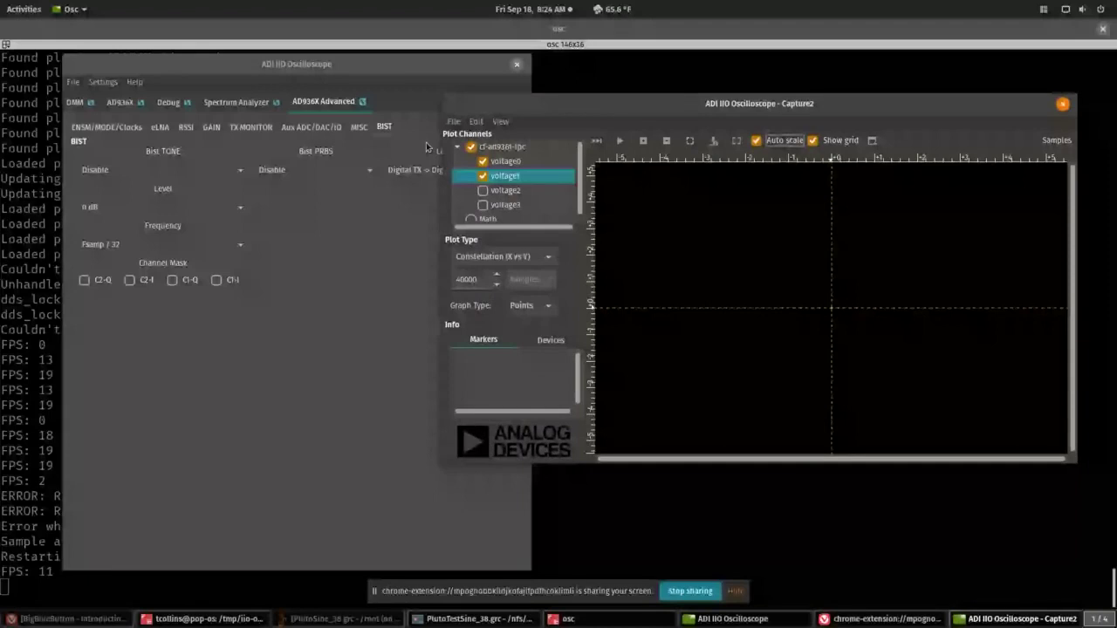
left_click_drag(601, 95, 608, 144)
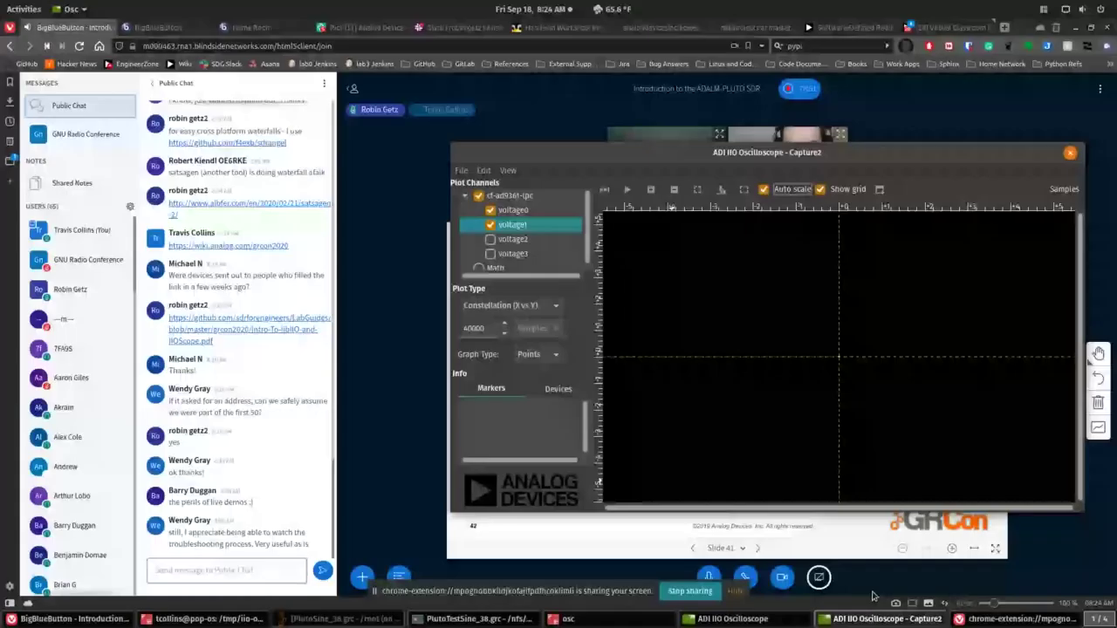
Open the AD936X block diagram in an enlarged window and examine the digital loopback and BIST path
left_click(732, 619)
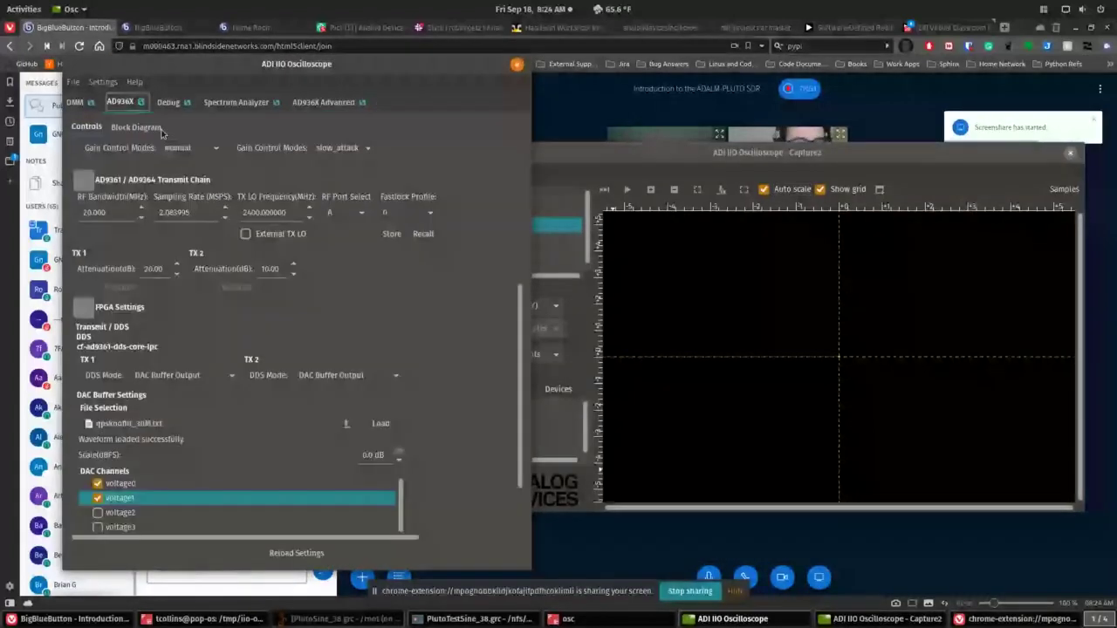
left_click(137, 127)
left_click_drag(258, 85, 967, 99)
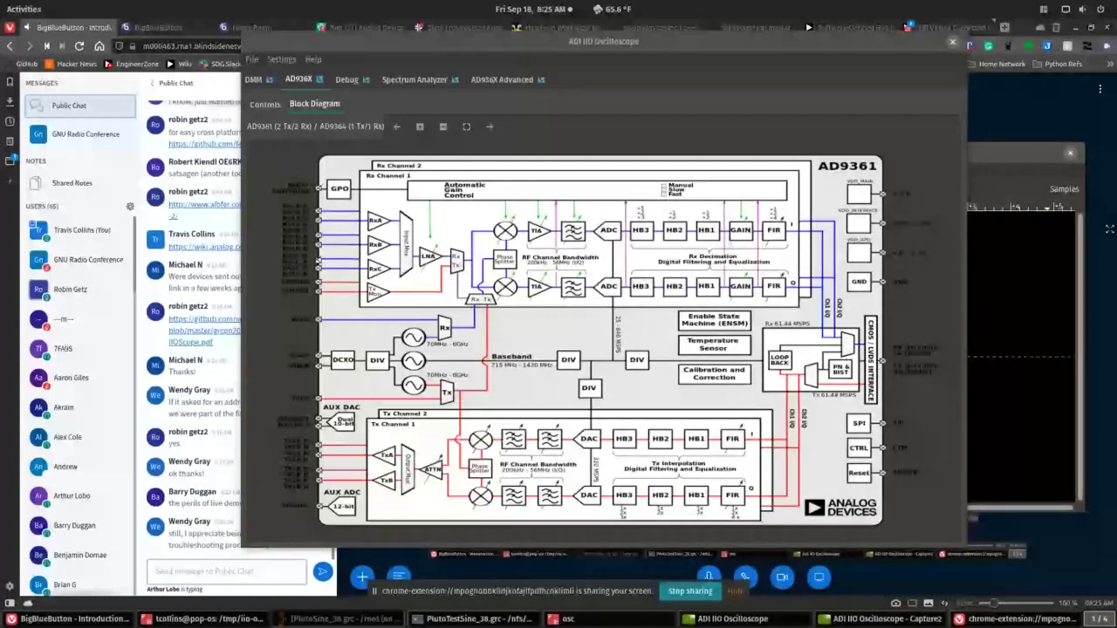
left_click(829, 125)
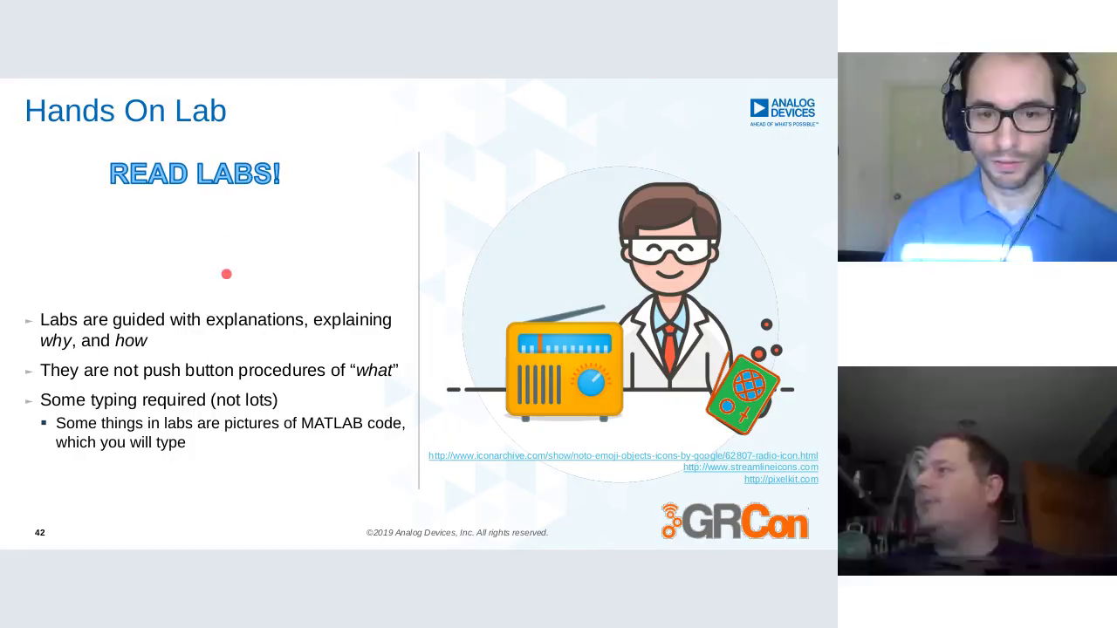
key("Right")
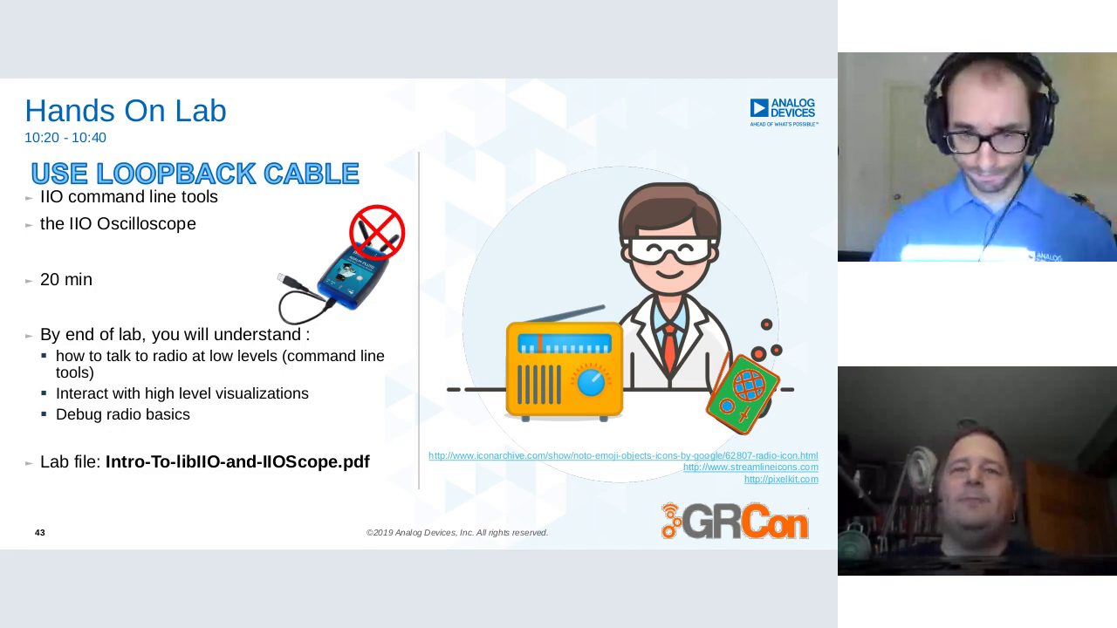
key("Right")
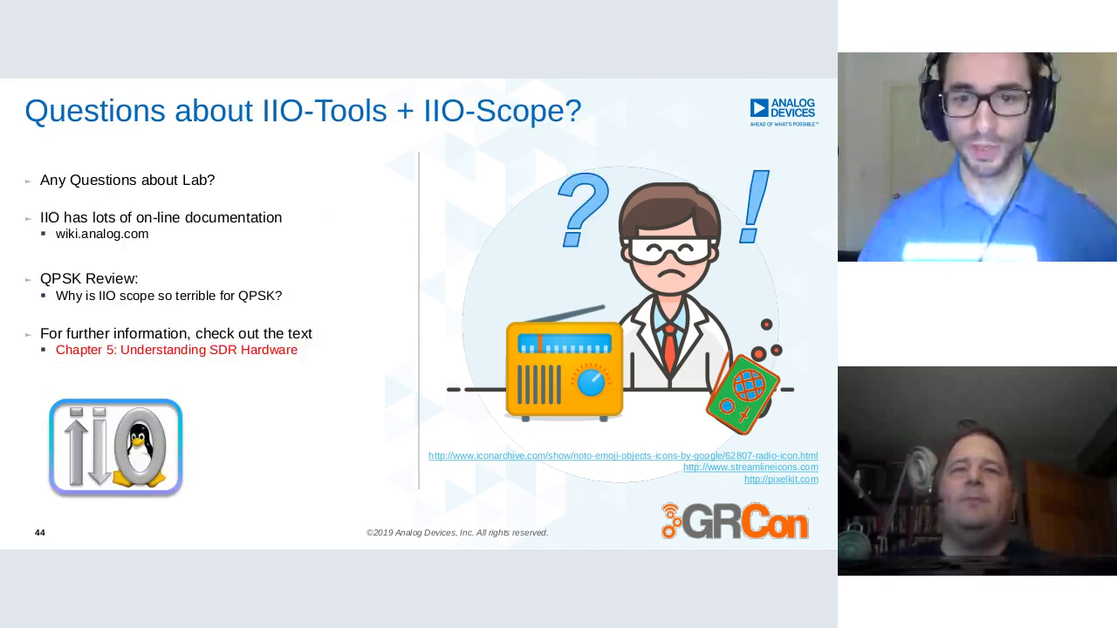
key("Right")
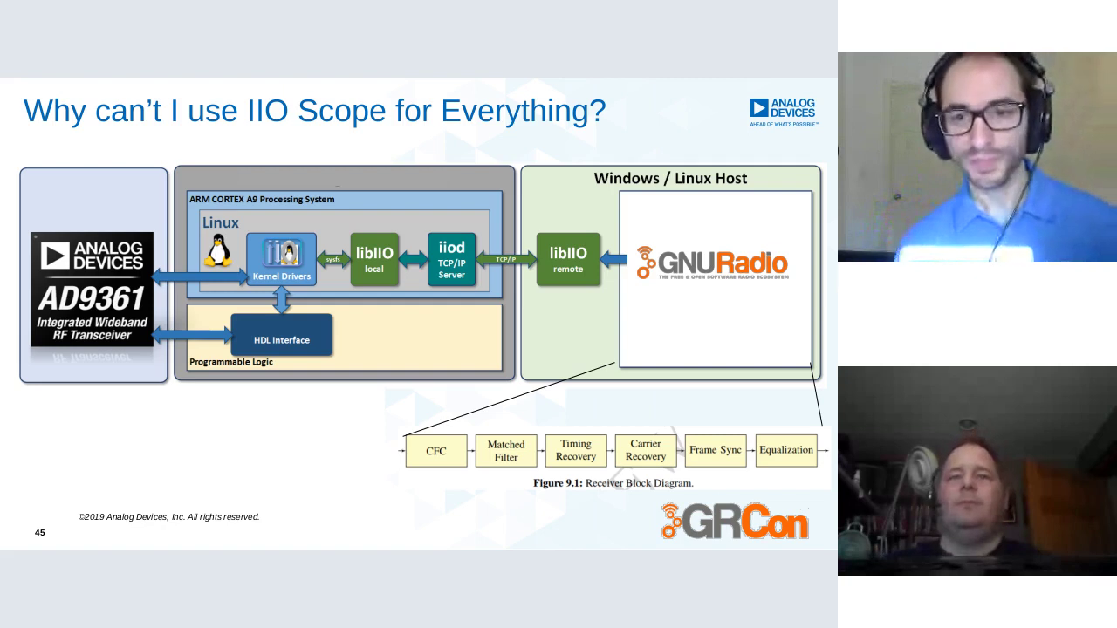
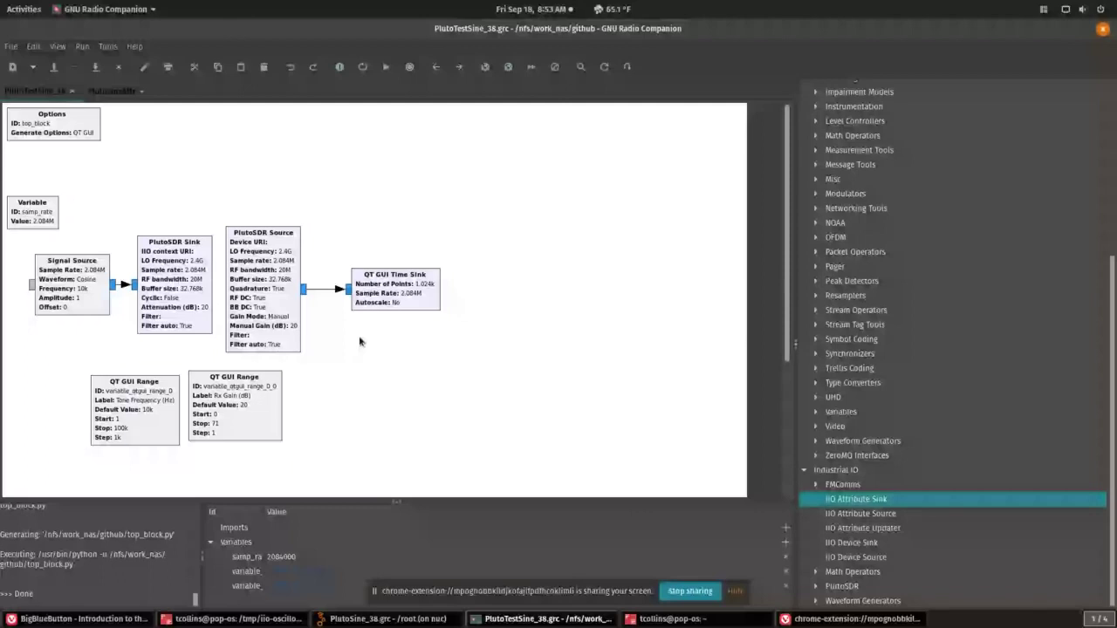
In GNU Radio Companion, move the signal, PlutoSDR, time sink and range blocks together up and to the right on the canvas
left_click_drag(538, 449, 22, 225)
left_click_drag(171, 302, 348, 237)
left_click(488, 262)
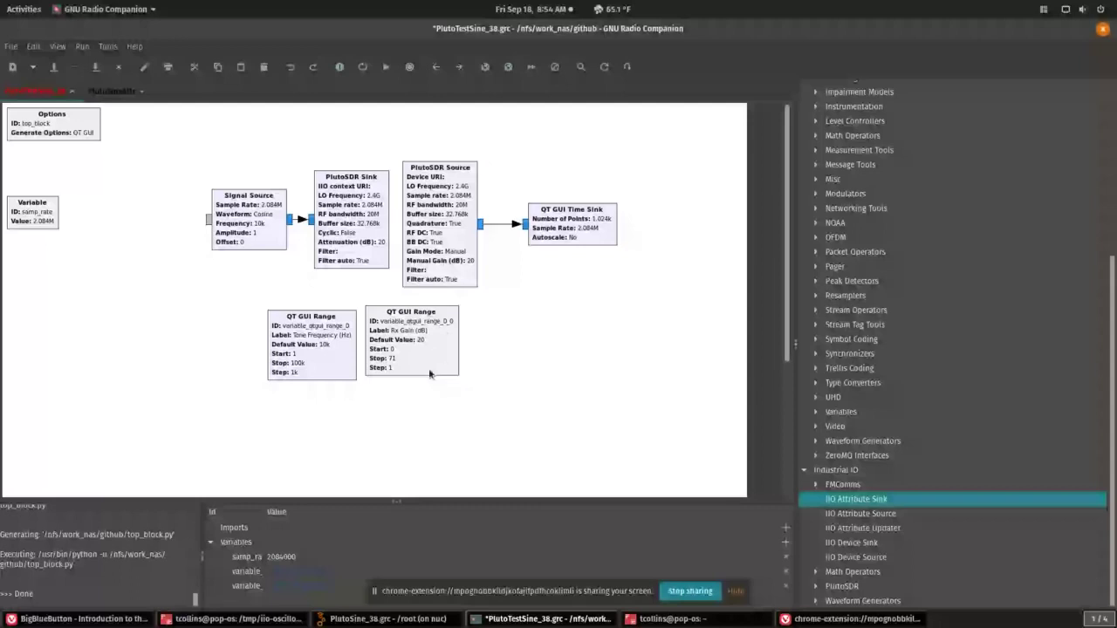
Run the PlutoTestSine_38 flowgraph, zoom in on the waveform peaks in the time plot and restore the full view
key("F5")
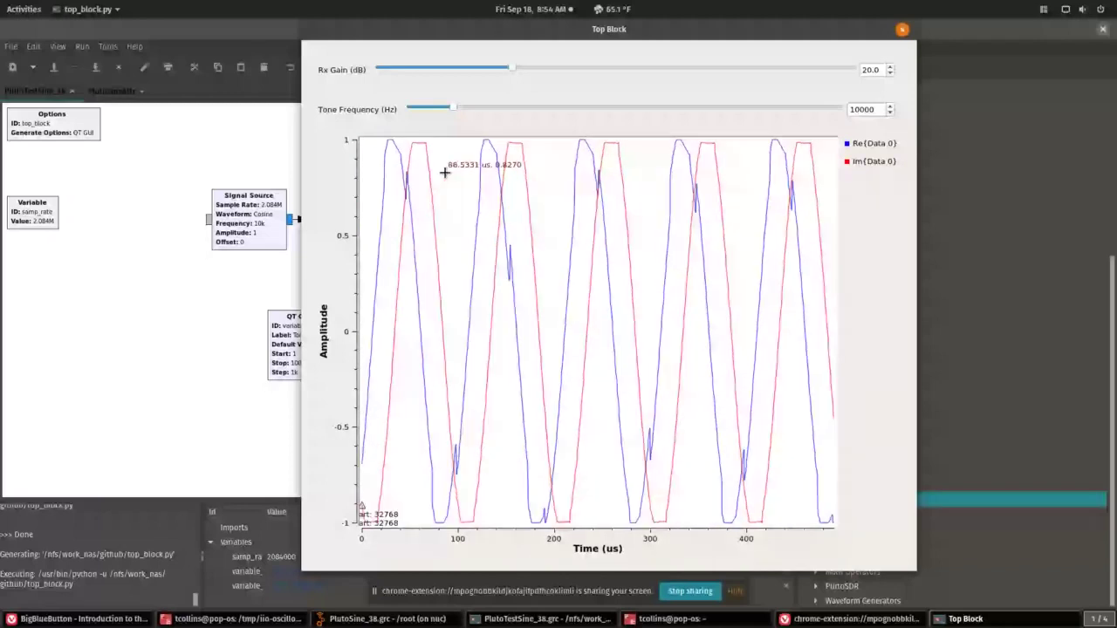
left_click_drag(461, 192, 649, 131)
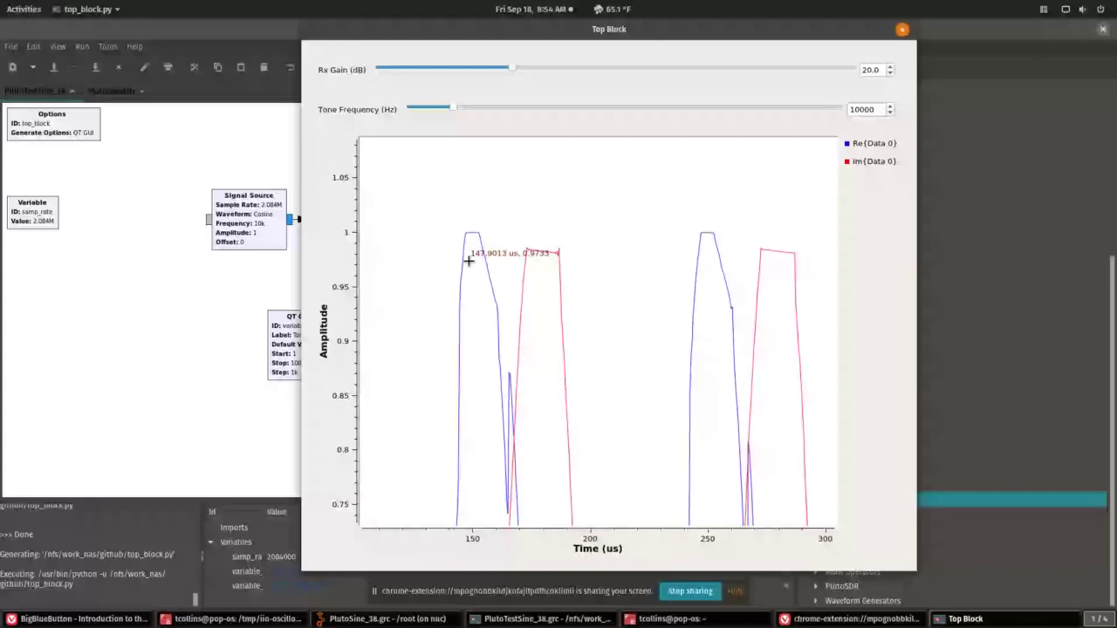
right_click(567, 299)
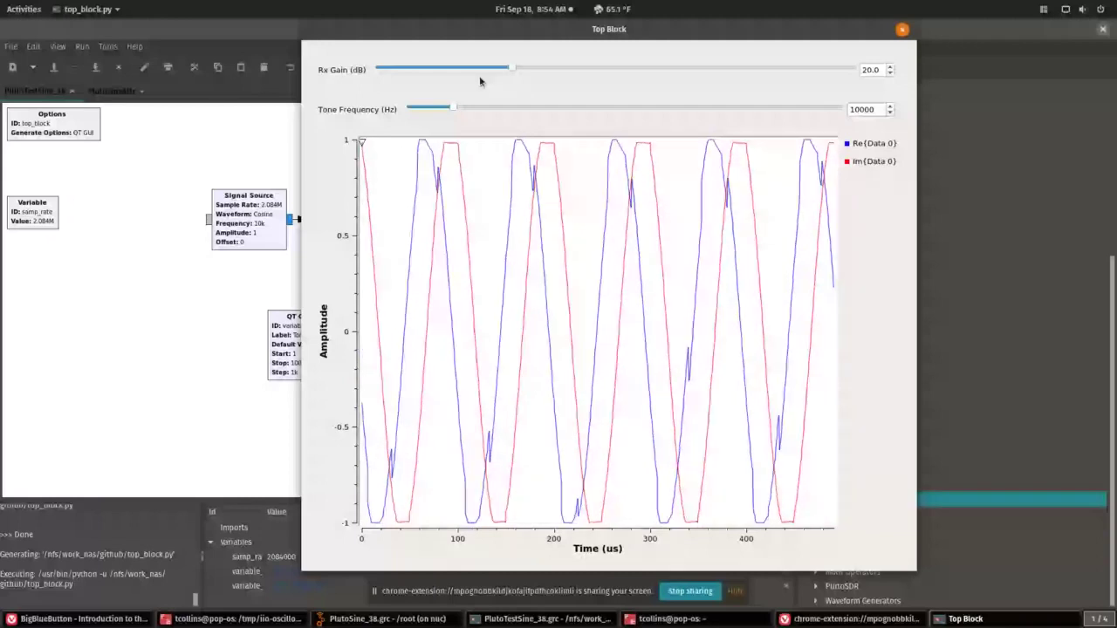
Lower the Rx Gain of the running flowgraph to 7 dB and raise it stepwise to 13 dB
left_click(427, 70)
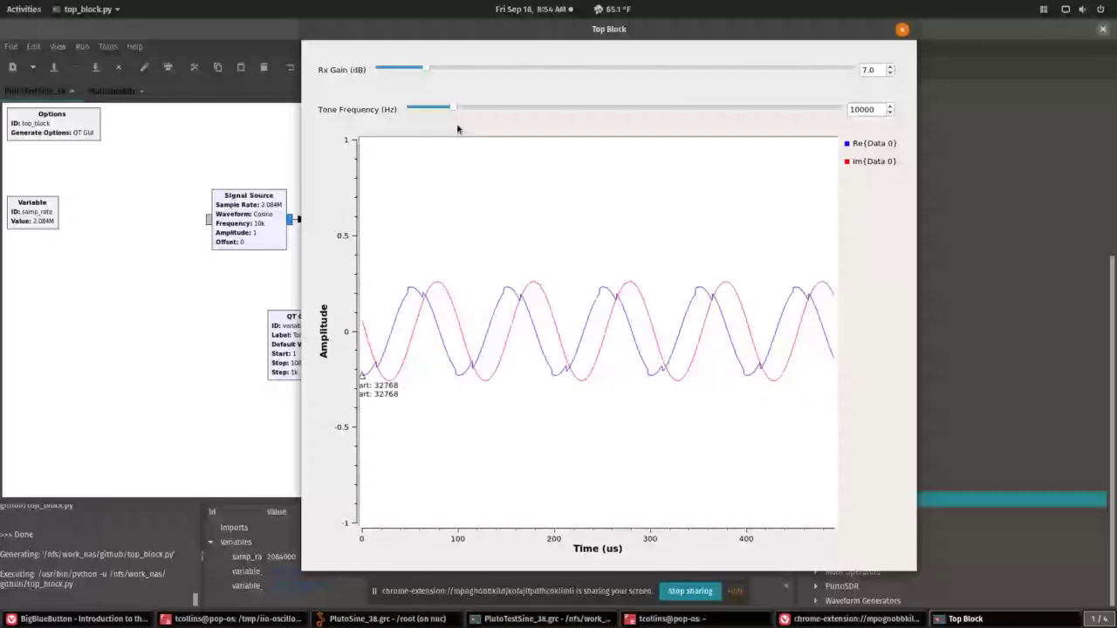
key("Up")
key("Up")
key("Up")
key("Up")
key("Up")
key("Up")
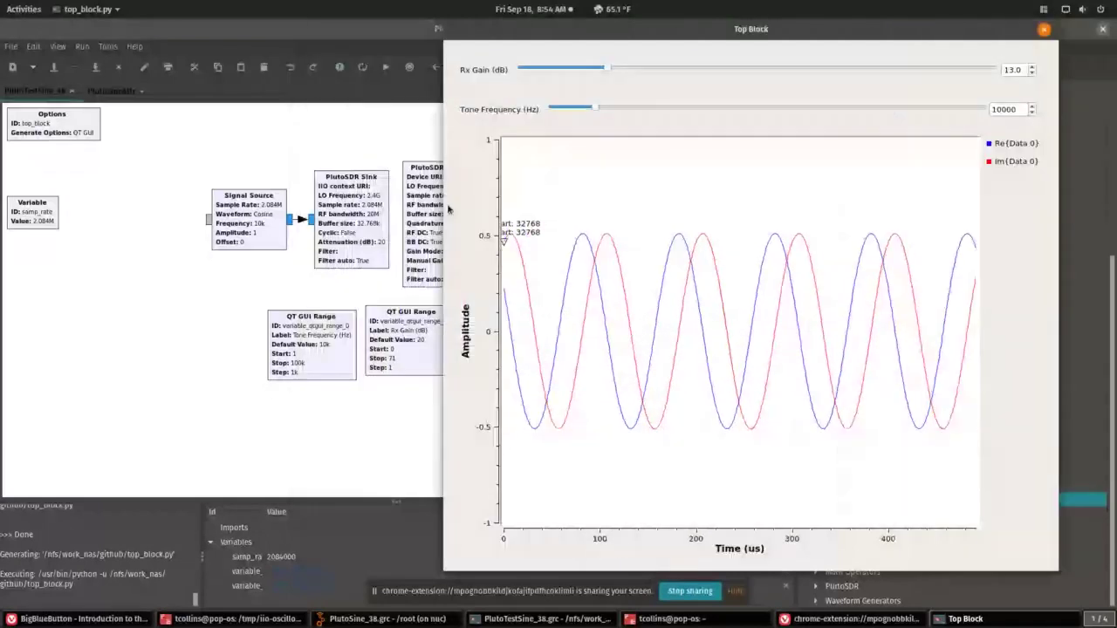
Examine the PlutoSDR Source block's properties down to its manual gain and filter settings, leaving them unchanged
double_click(447, 204)
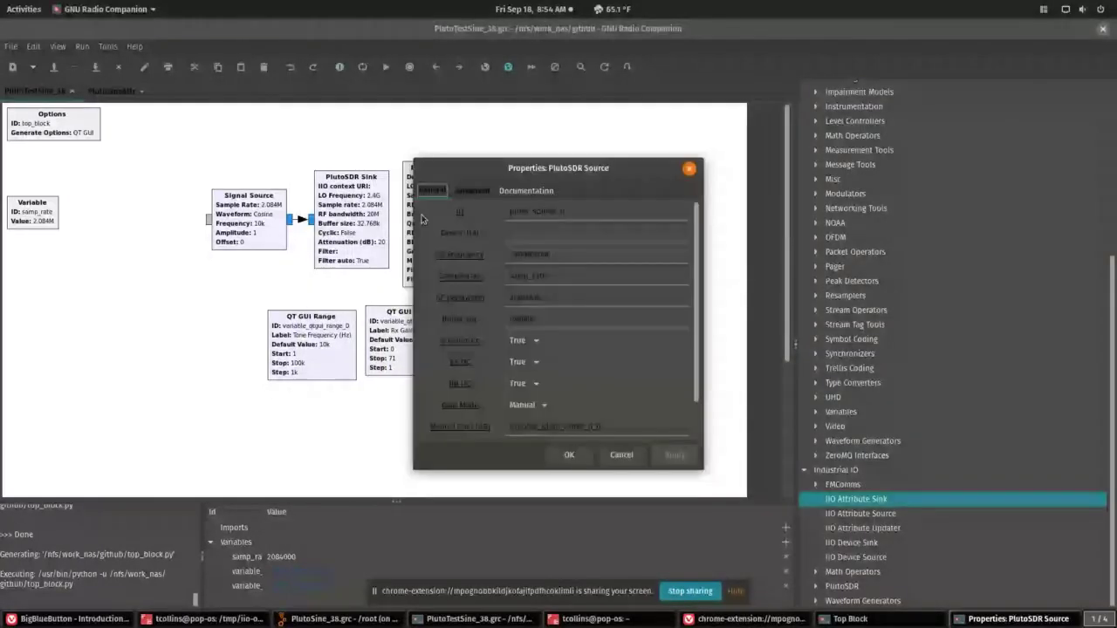
scroll(659, 401, "down", 2)
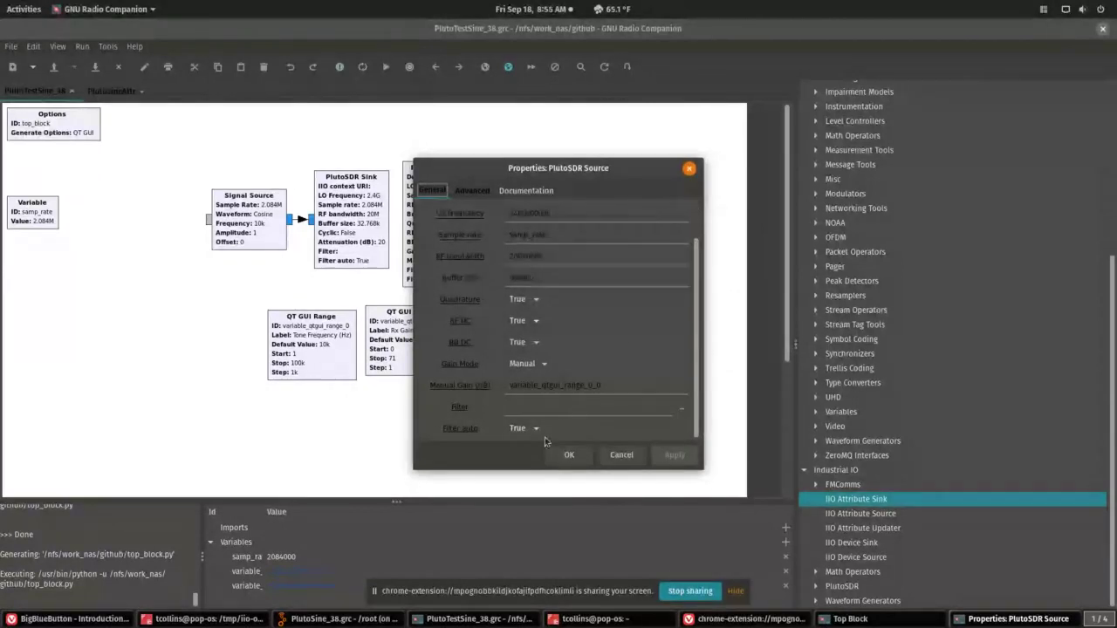
left_click(622, 456)
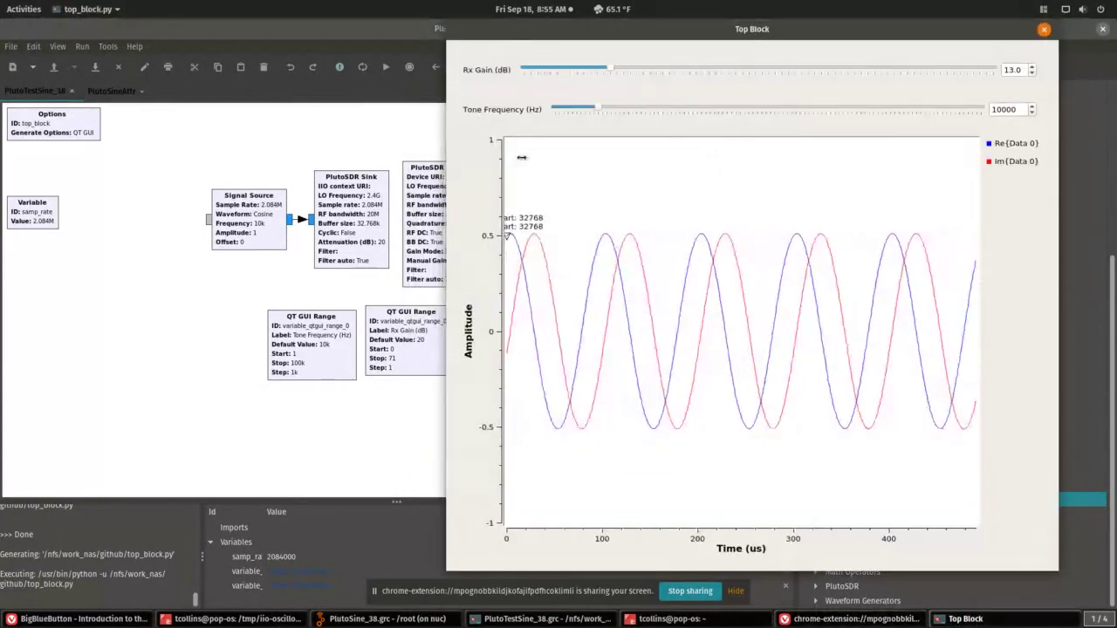
Set the running flowgraph's Rx Gain to 8 dB and raise its Tone Frequency to 16001 and 23001 Hz before closing the plot window
left_click_drag(521, 157, 548, 158)
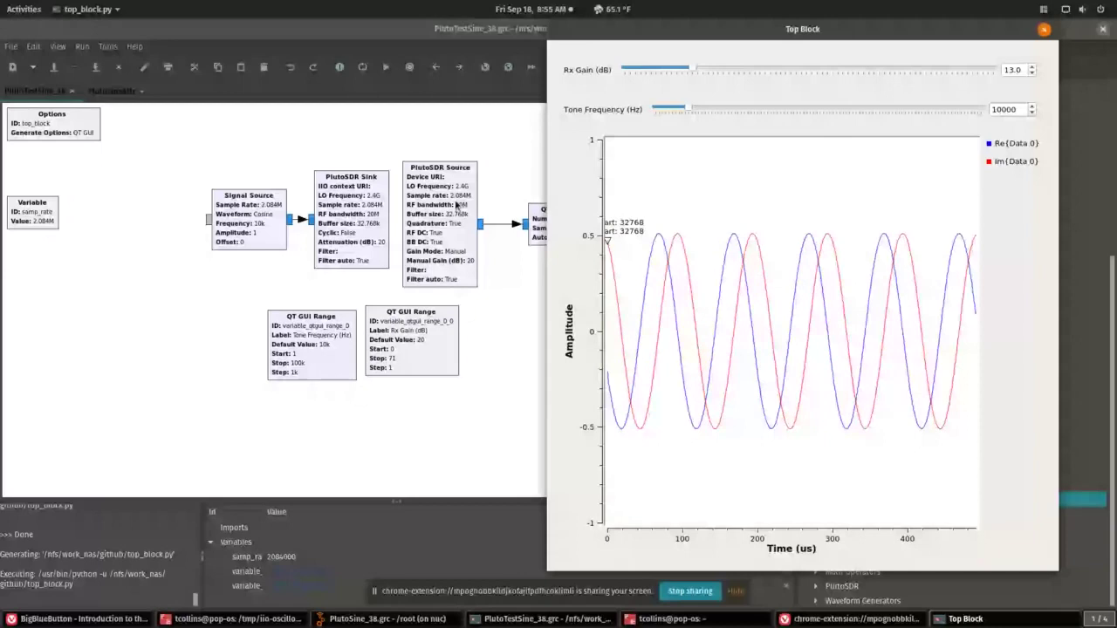
left_click(666, 70)
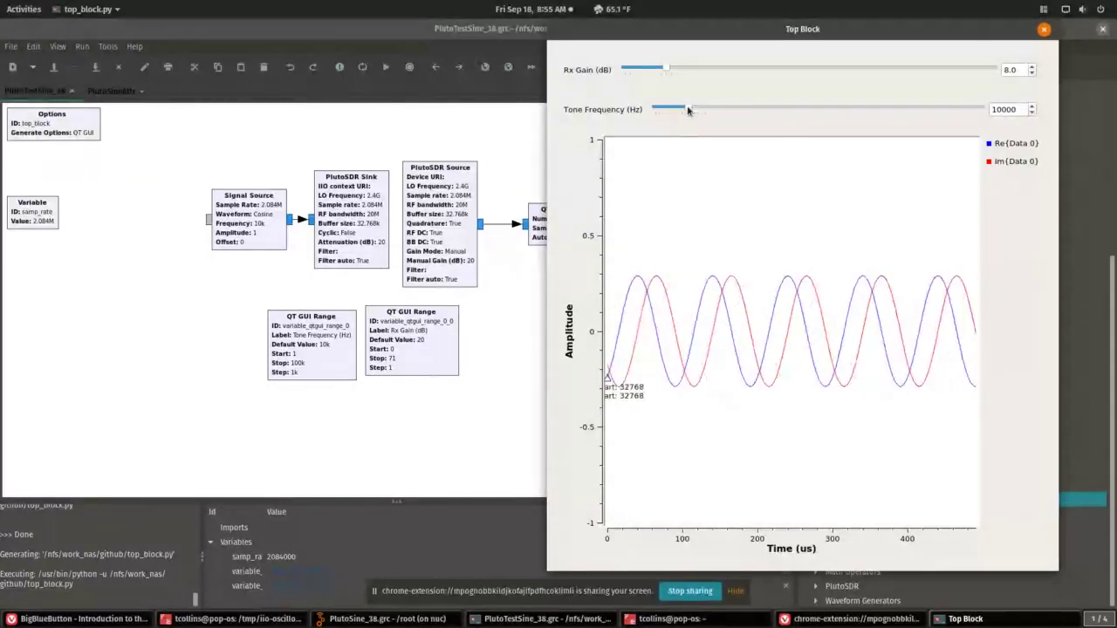
left_click_drag(687, 109, 731, 122)
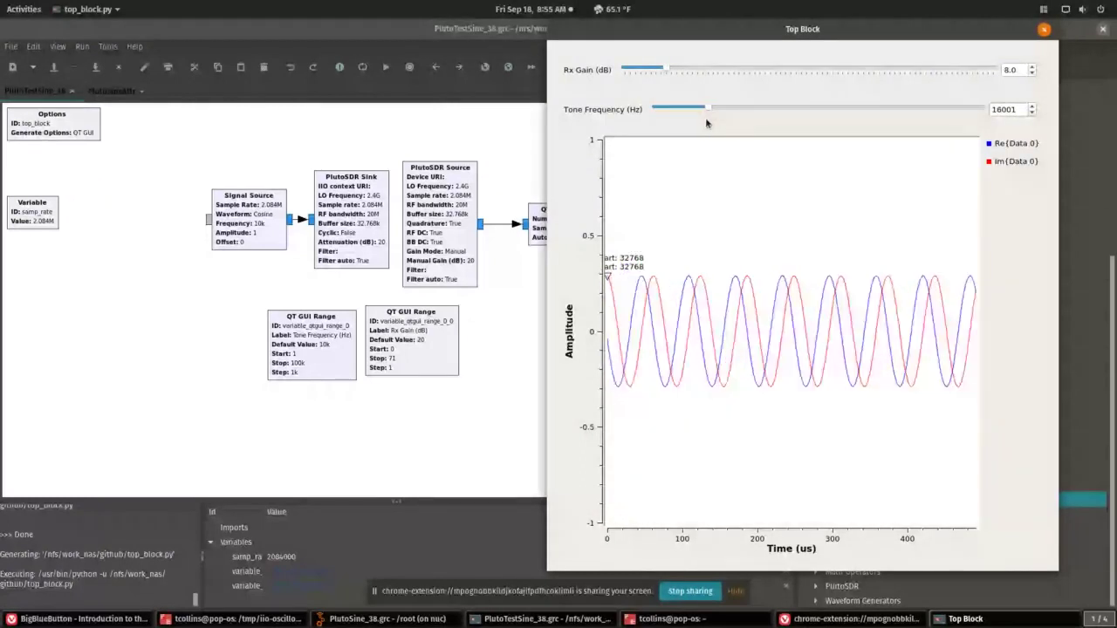
left_click_drag(707, 123, 731, 111)
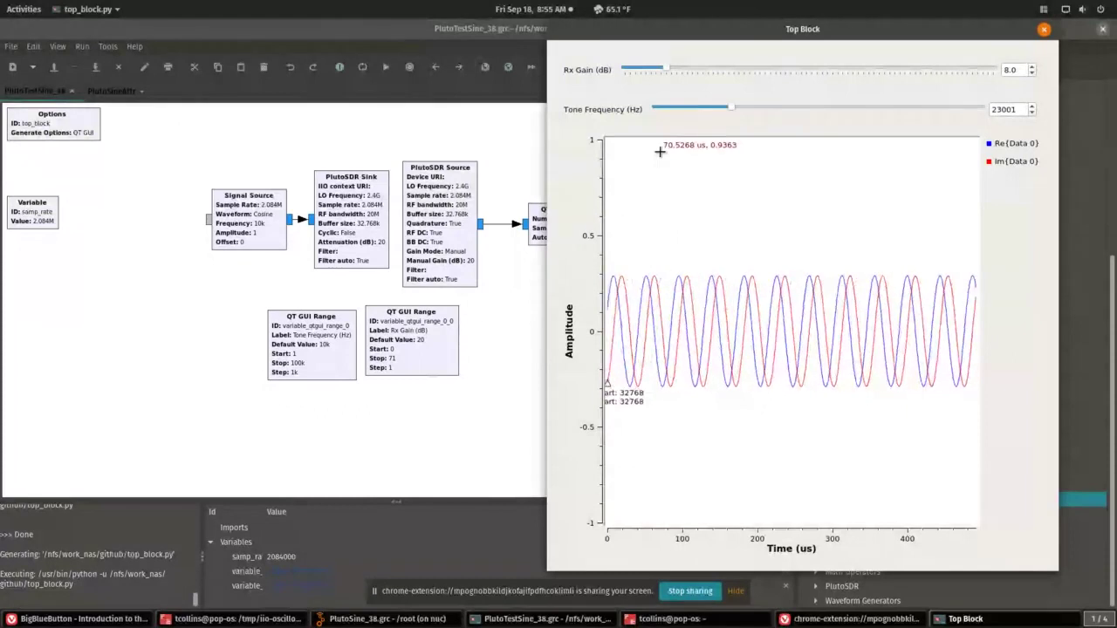
left_click(1044, 31)
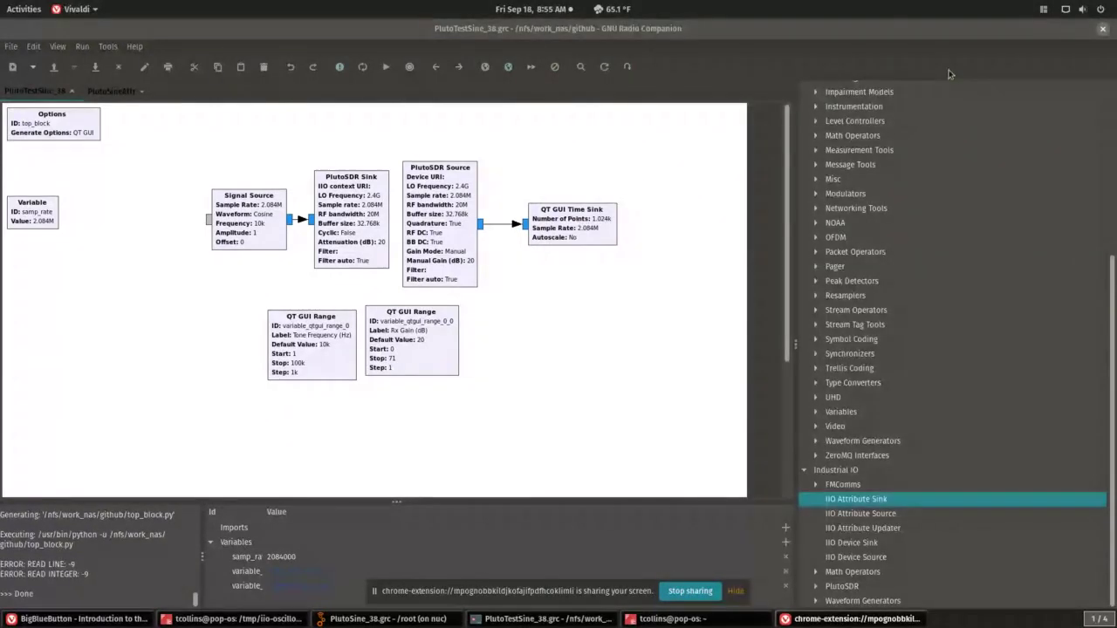
In the PlutoSineAttr flowgraph, examine the properties of the IIO Attribute Sink and IIO Attribute Updater blocks
left_click(104, 91)
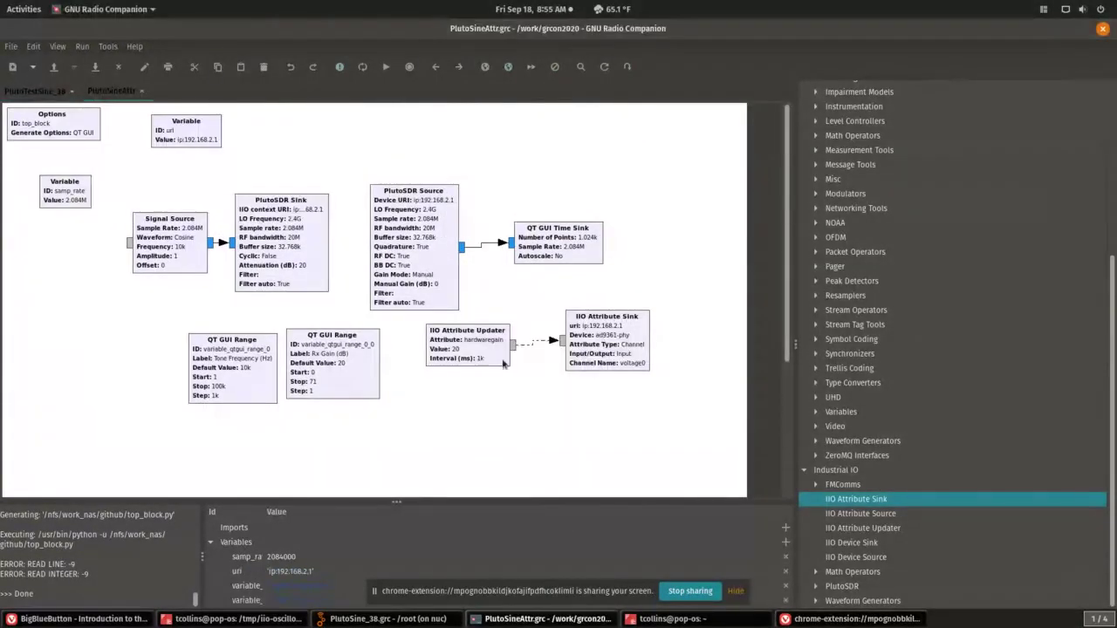
key("ctrl+z")
double_click(611, 357)
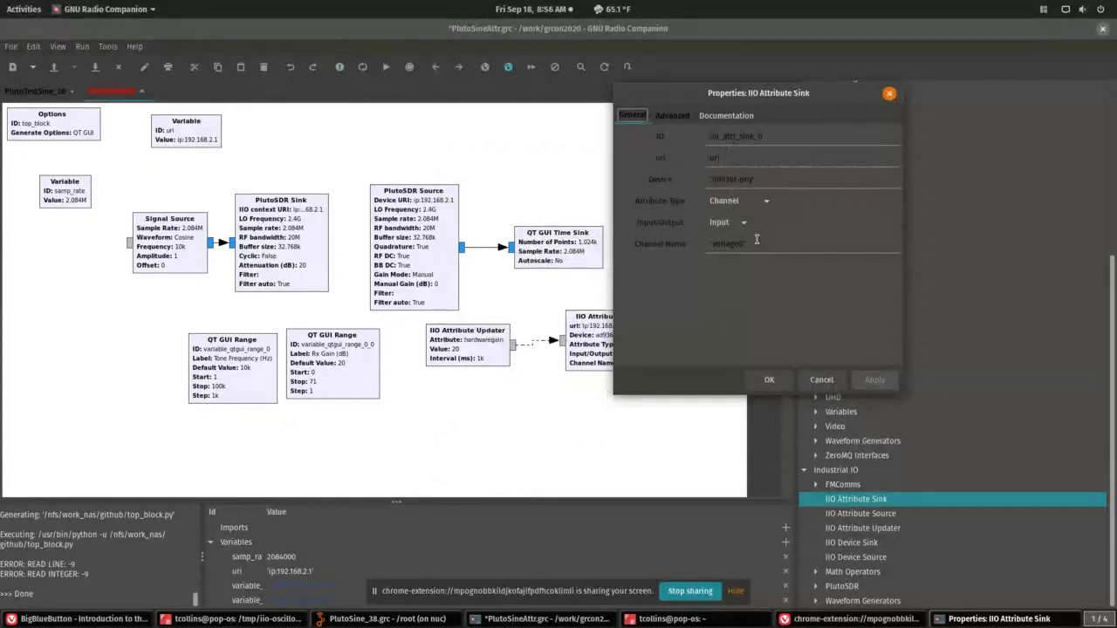
left_click(778, 178)
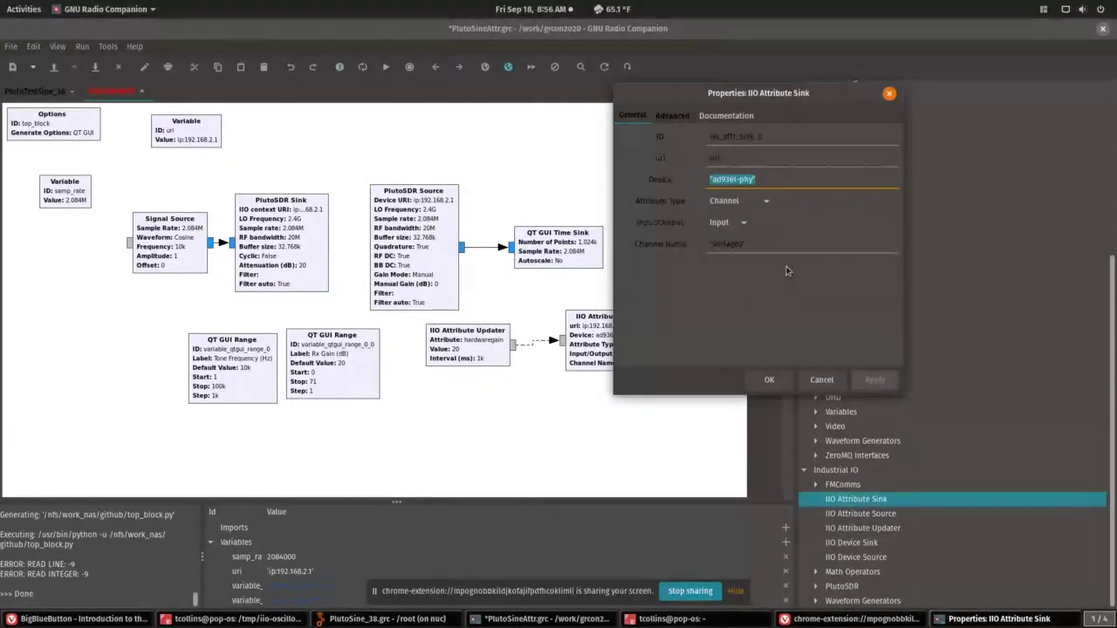
left_click(820, 377)
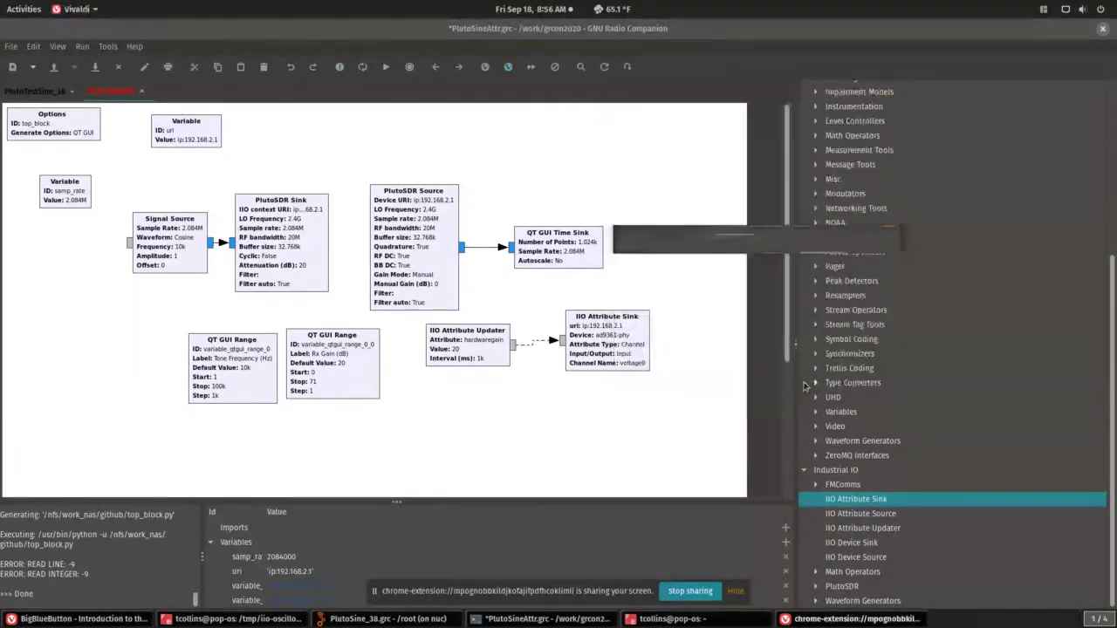
double_click(486, 356)
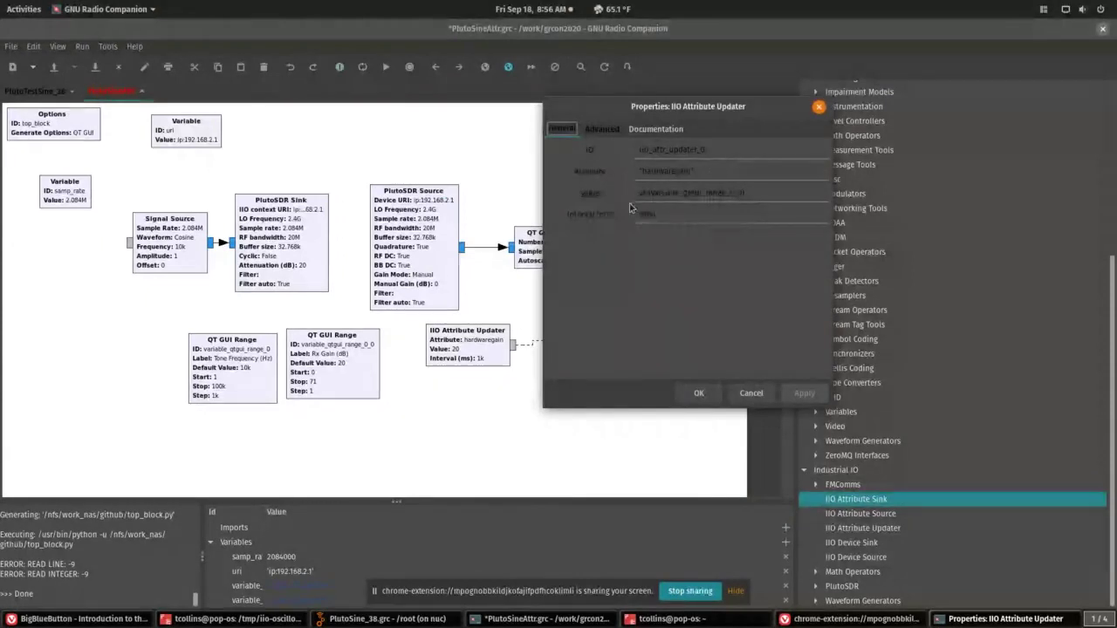
left_click(750, 393)
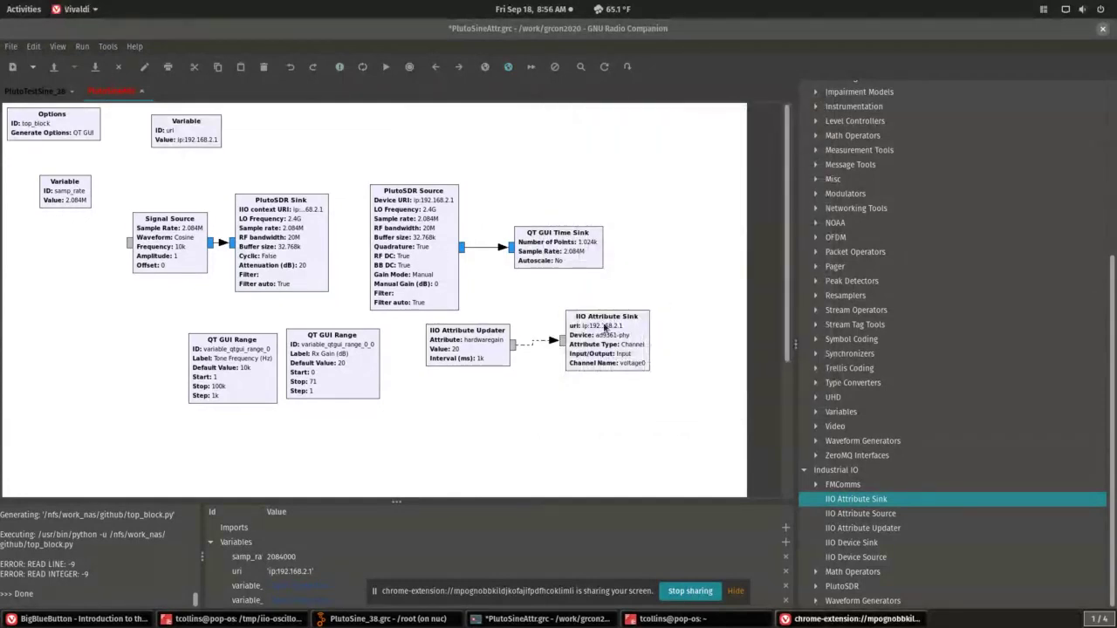
Move the IIO Attribute Sink block slightly down on the canvas and save the PlutoSineAttr flowgraph
left_click_drag(605, 327, 607, 337)
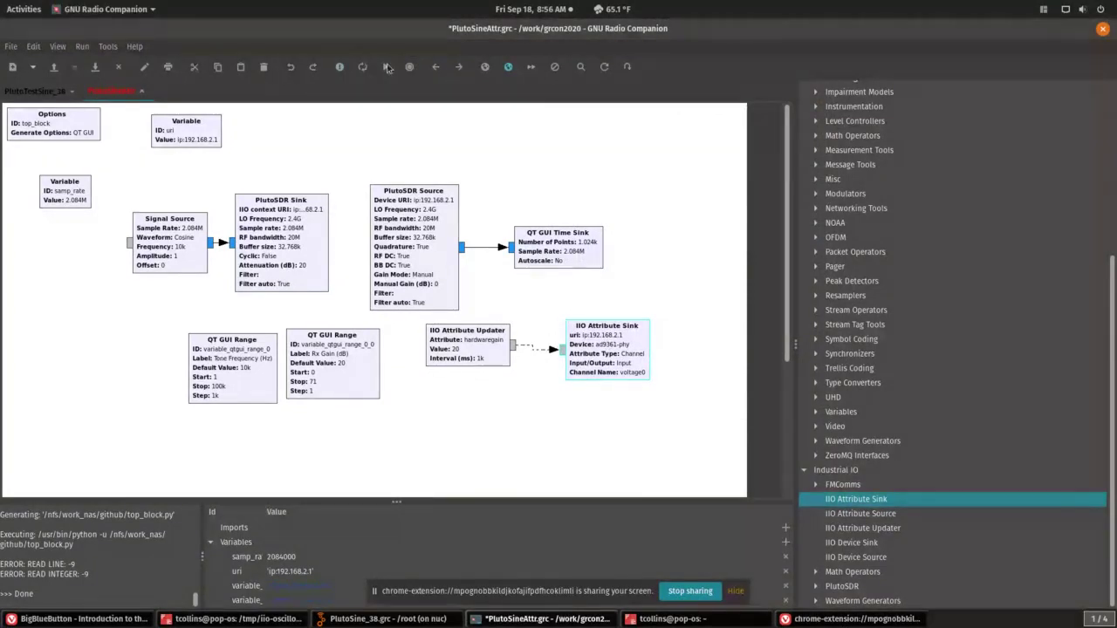
left_click(373, 135)
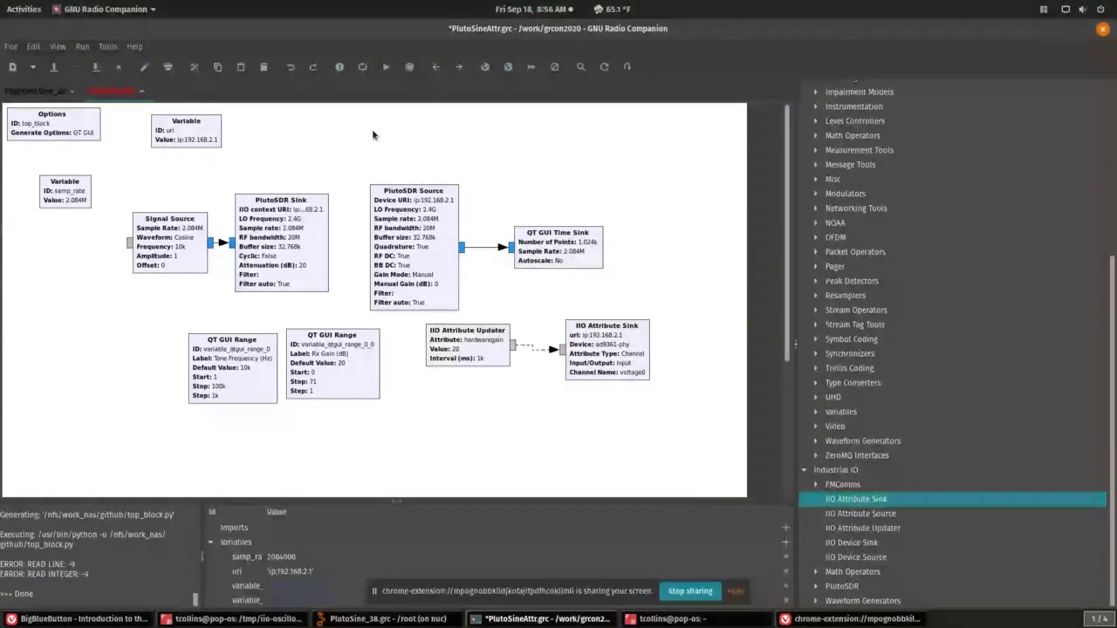
key("ctrl+s")
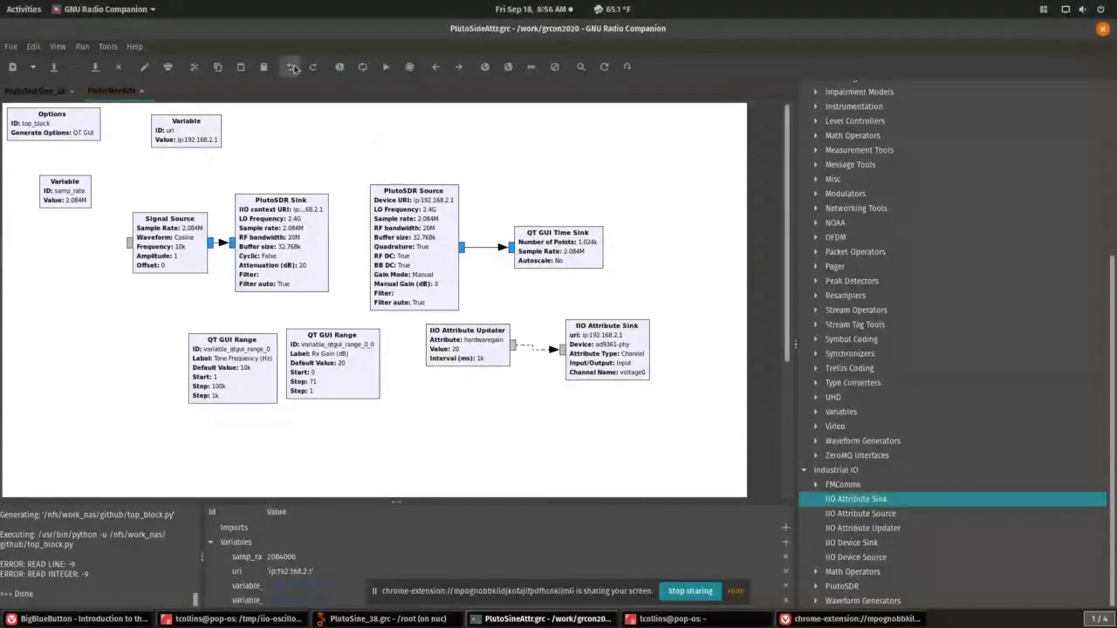
left_click(52, 89)
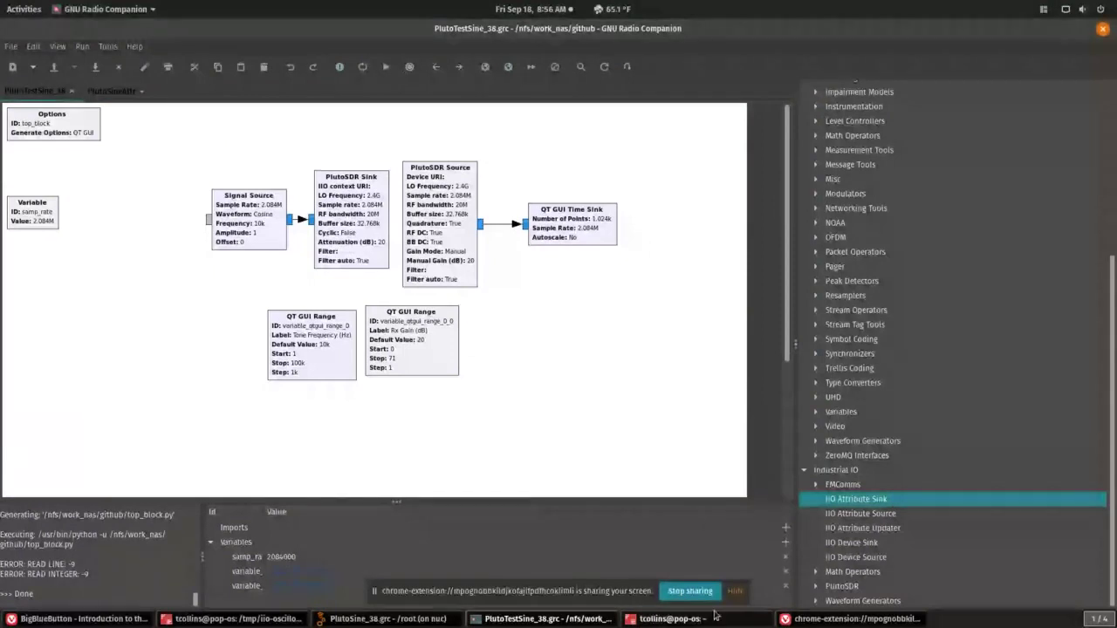
left_click(118, 91)
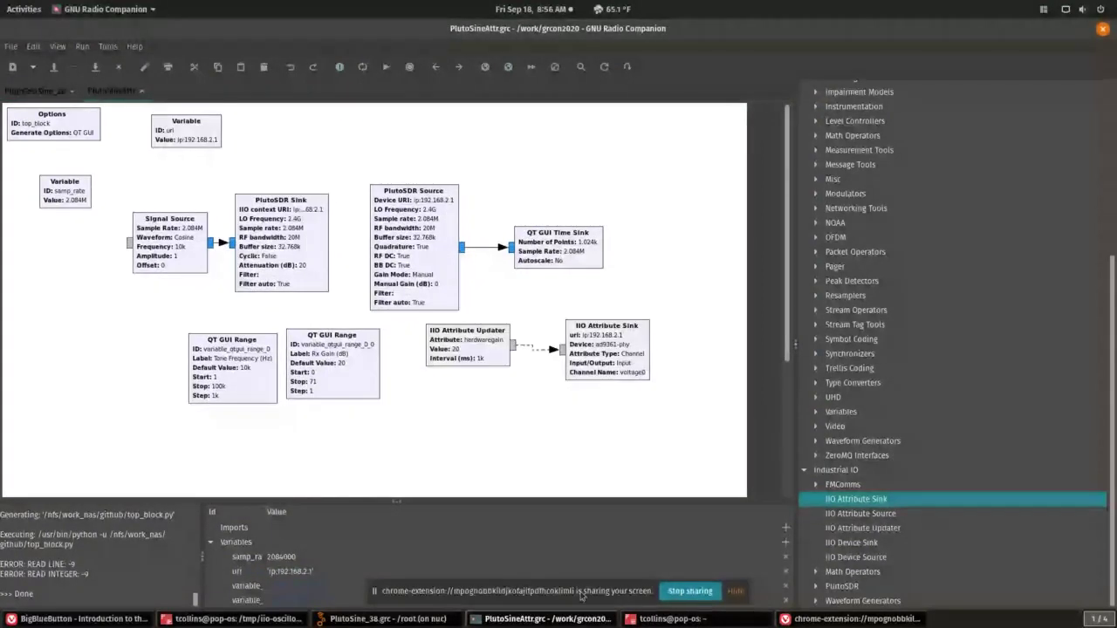
left_click(557, 620)
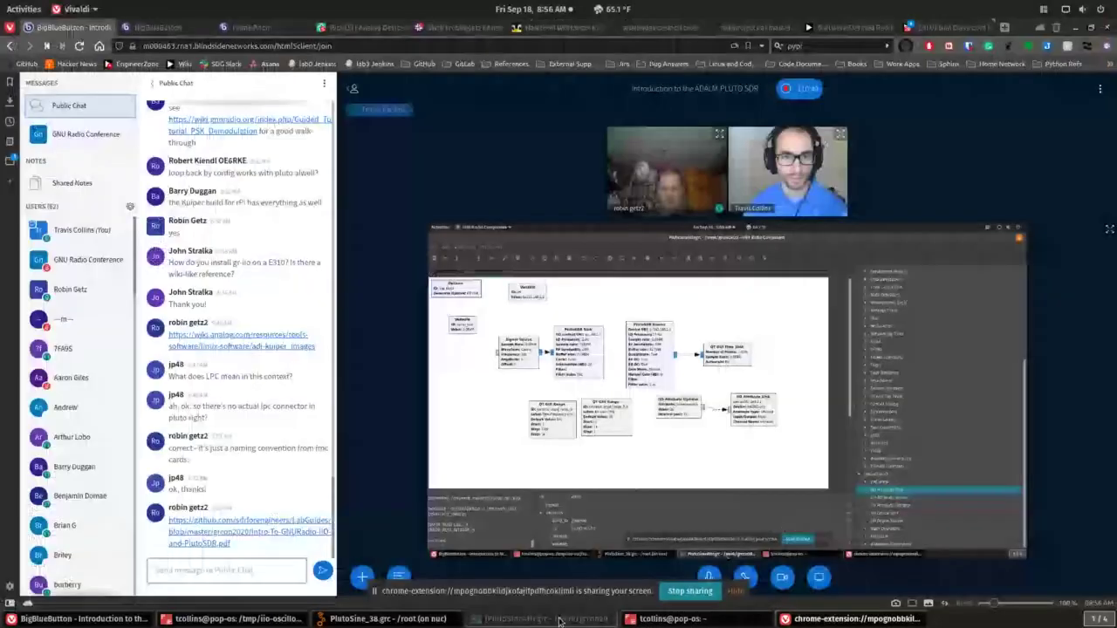
left_click(559, 619)
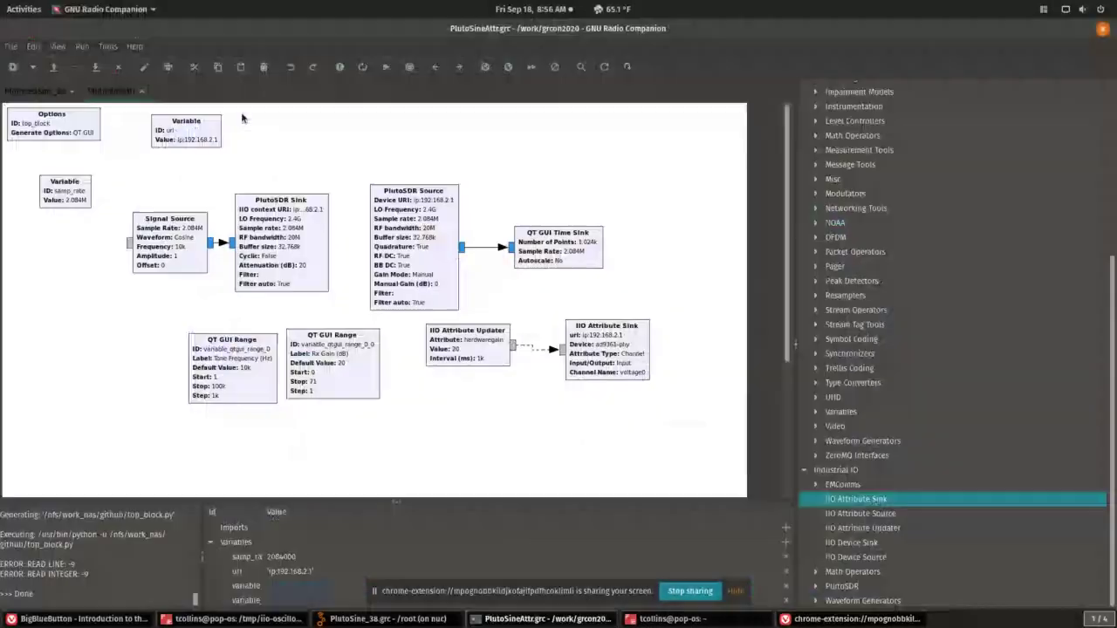
Run the PlutoSineAttr flowgraph and vary its Rx Gain from 12 dB to 21 dB and down to 3 dB
left_click(82, 46)
left_click(98, 77)
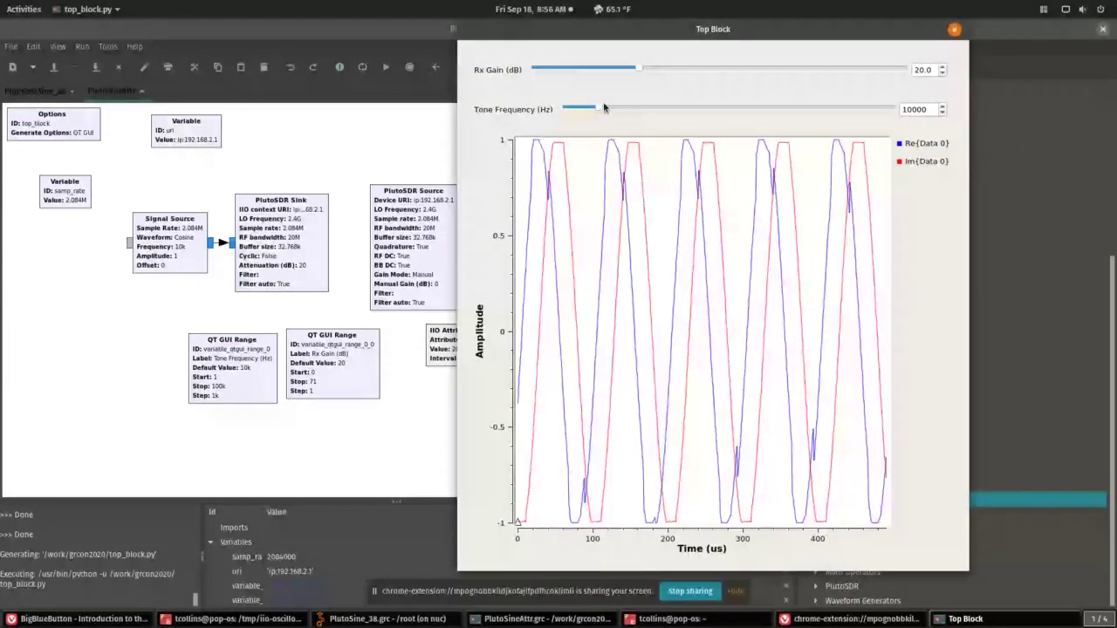
left_click(548, 74)
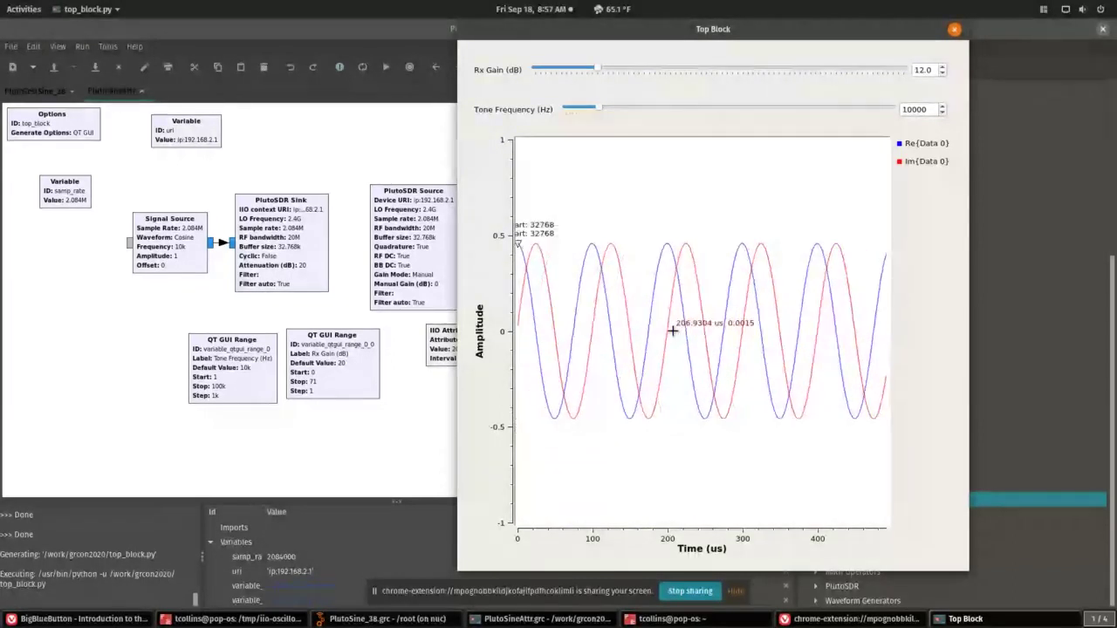
scroll(690, 76, "up", 3)
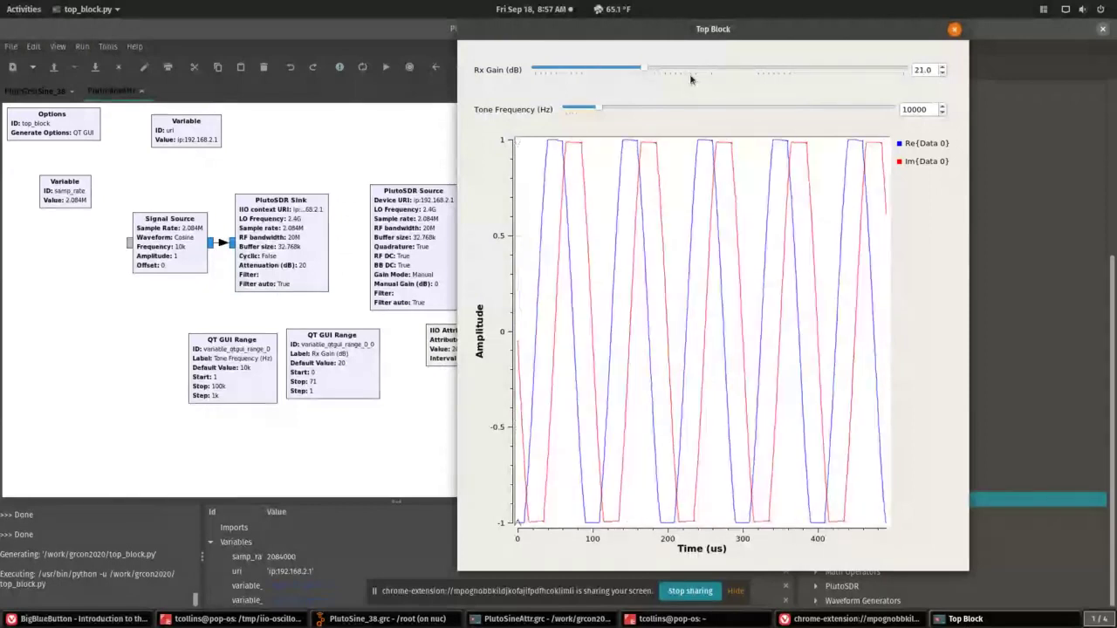
left_click_drag(690, 79, 716, 70)
left_click_drag(574, 68, 548, 70)
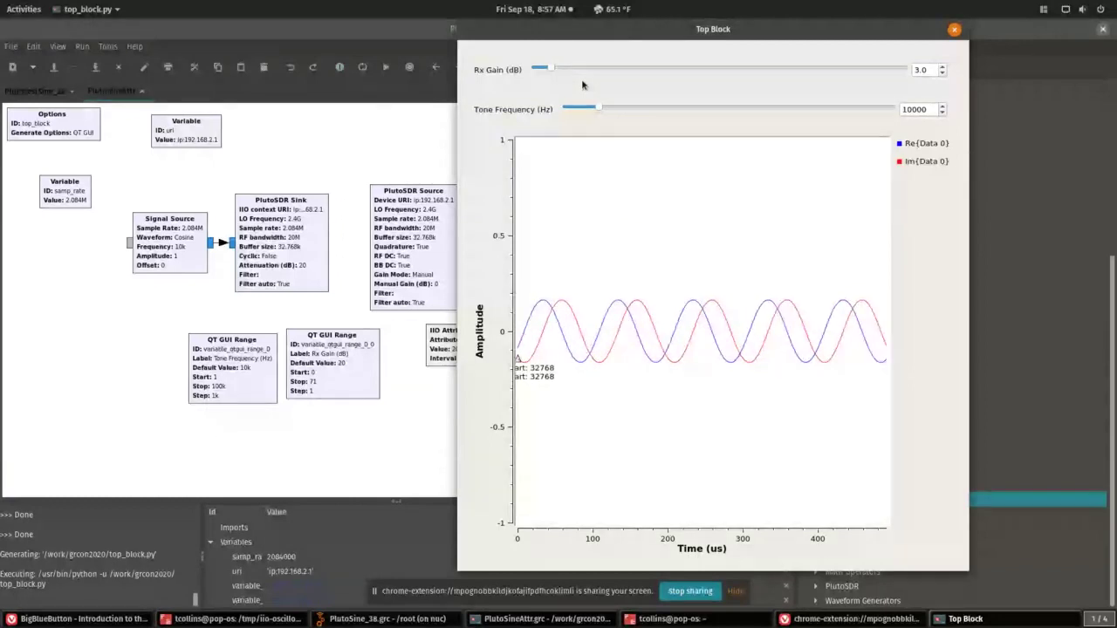
Set the Tone Frequency to 13001 Hz and back down to 9001 Hz, and close the running flowgraph's plot window
mouse_move(597, 107)
left_mouse_down()
mouse_move(689, 107)
mouse_move(608, 110)
left_mouse_up()
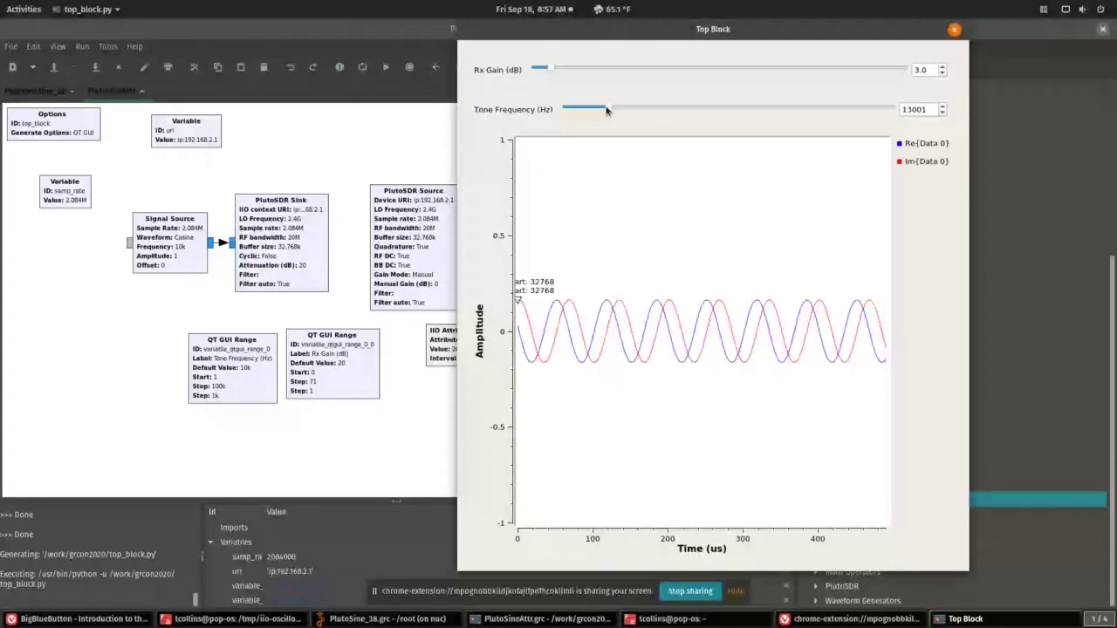
left_click_drag(607, 110, 594, 111)
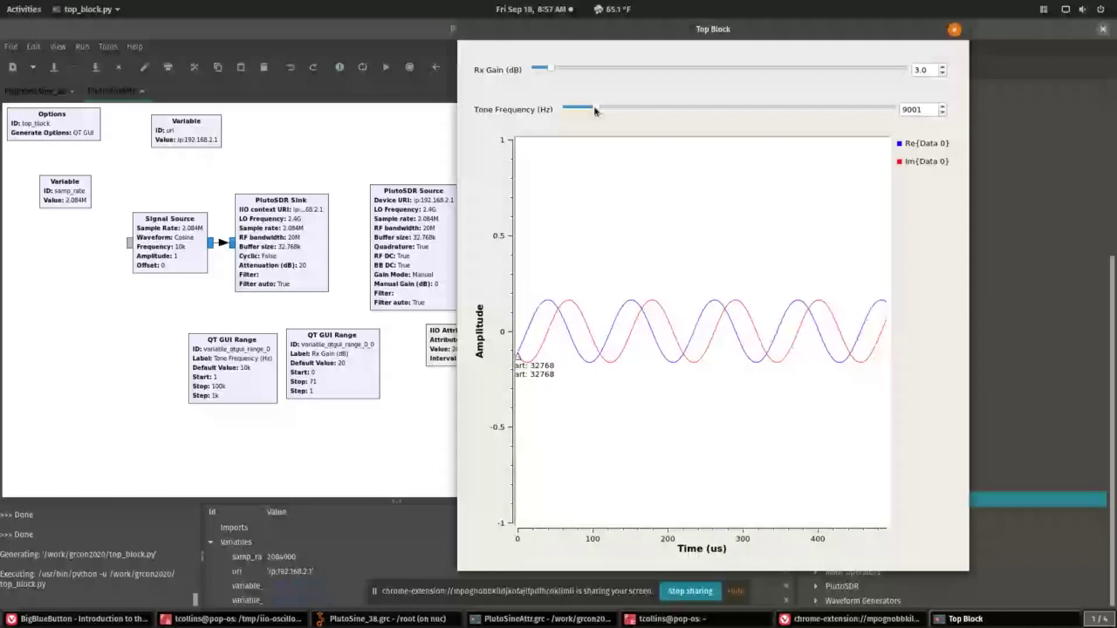
left_click(955, 31)
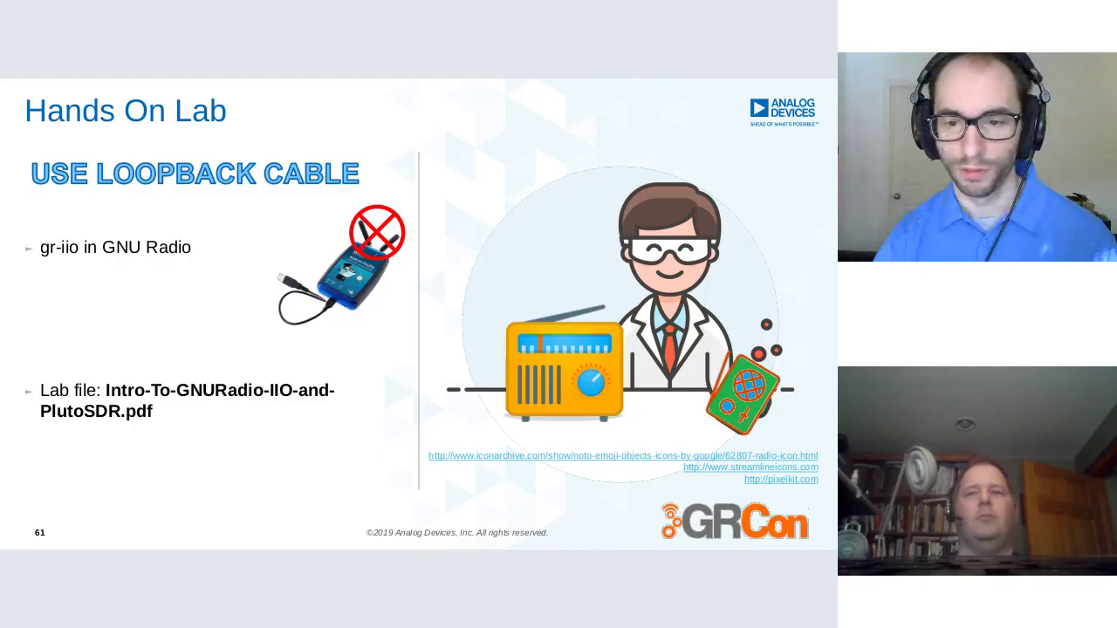